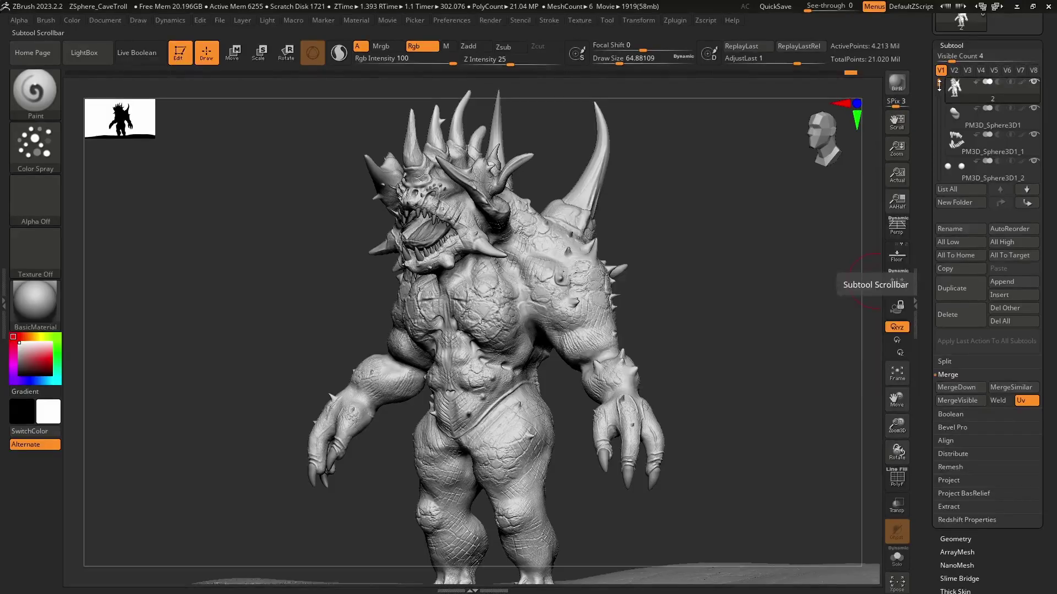
- Replace BasicMaterial with SkinShade4 on the creature and turn it to face front
mouse_move(938, 86)
left_mouse_down()
mouse_move(942, 135)
mouse_move(941, 77)
left_mouse_up()
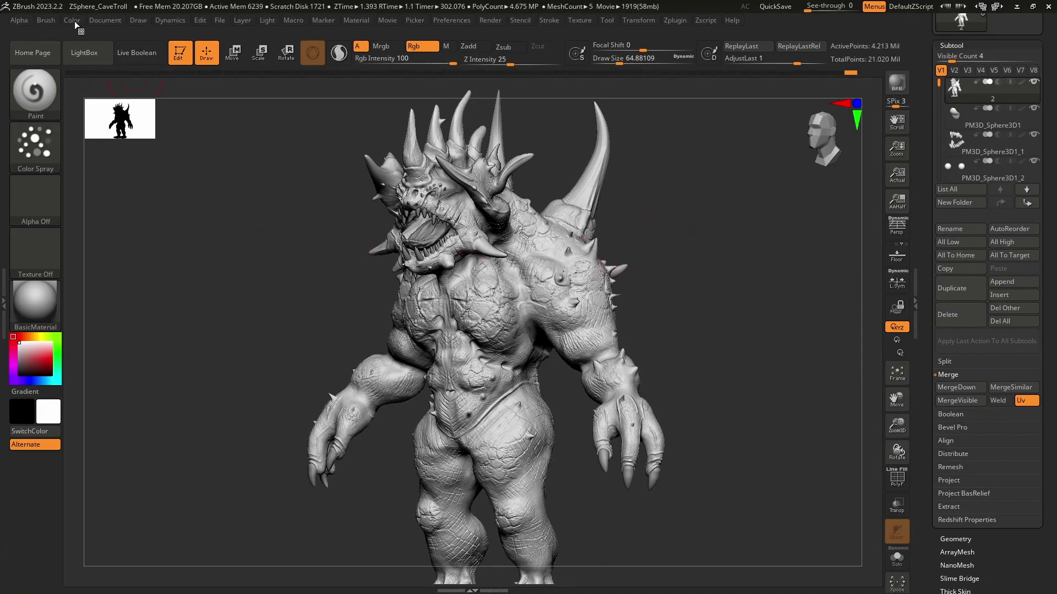
left_click(40, 302)
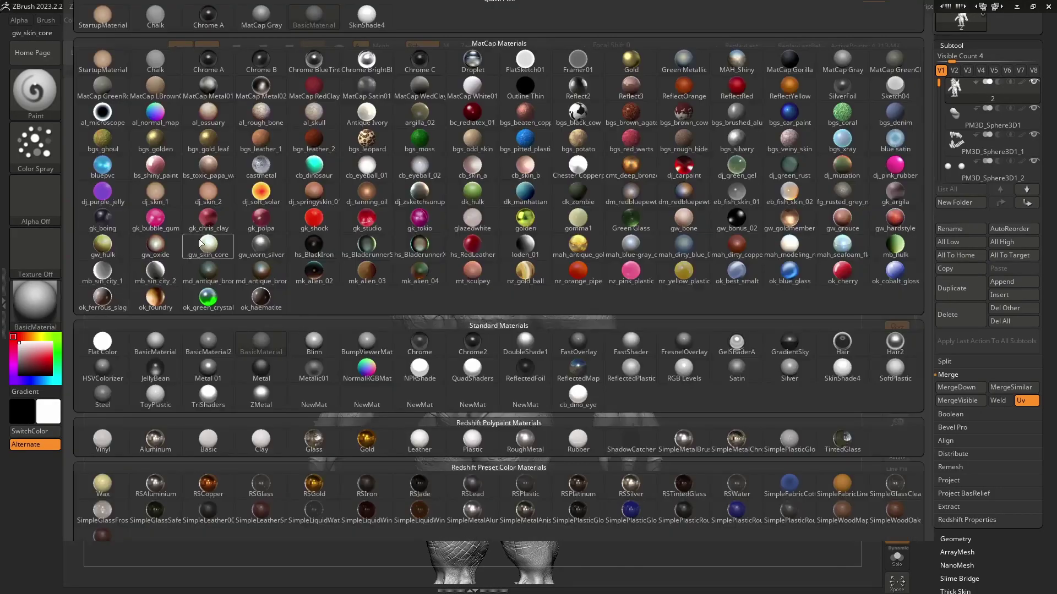
left_click(370, 13)
mouse_move(404, 297)
right_mouse_down()
mouse_move(295, 279)
mouse_move(311, 284)
mouse_move(331, 266)
mouse_move(308, 281)
right_mouse_up()
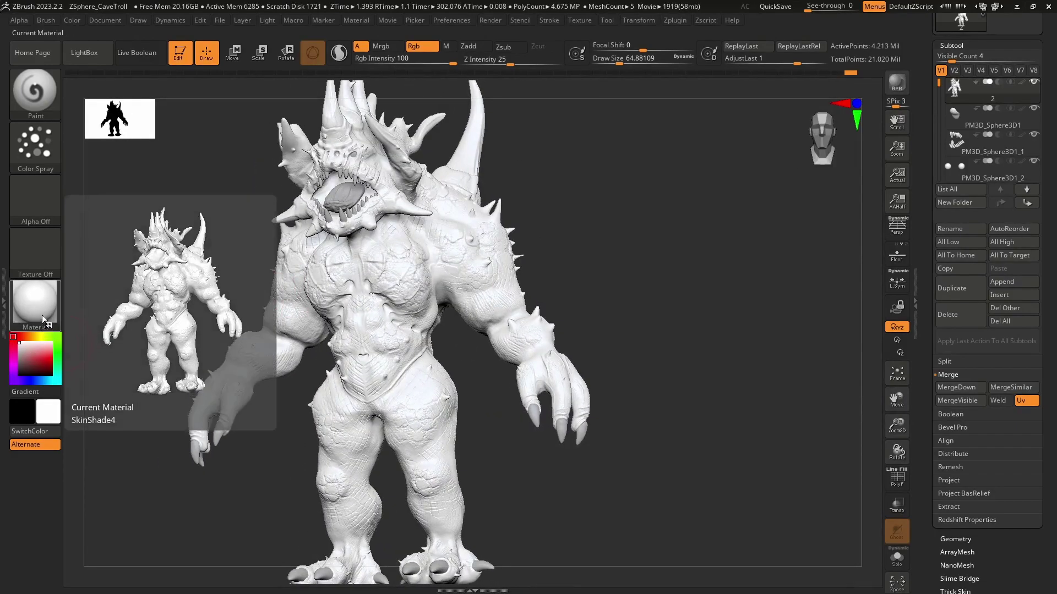
- Try pink, red and grey hues, then settle on mauve R133 G110 B110
left_click(41, 353)
mouse_move(150, 354)
right_mouse_down()
mouse_move(203, 344)
mouse_move(180, 342)
mouse_move(245, 354)
mouse_move(122, 353)
right_mouse_up()
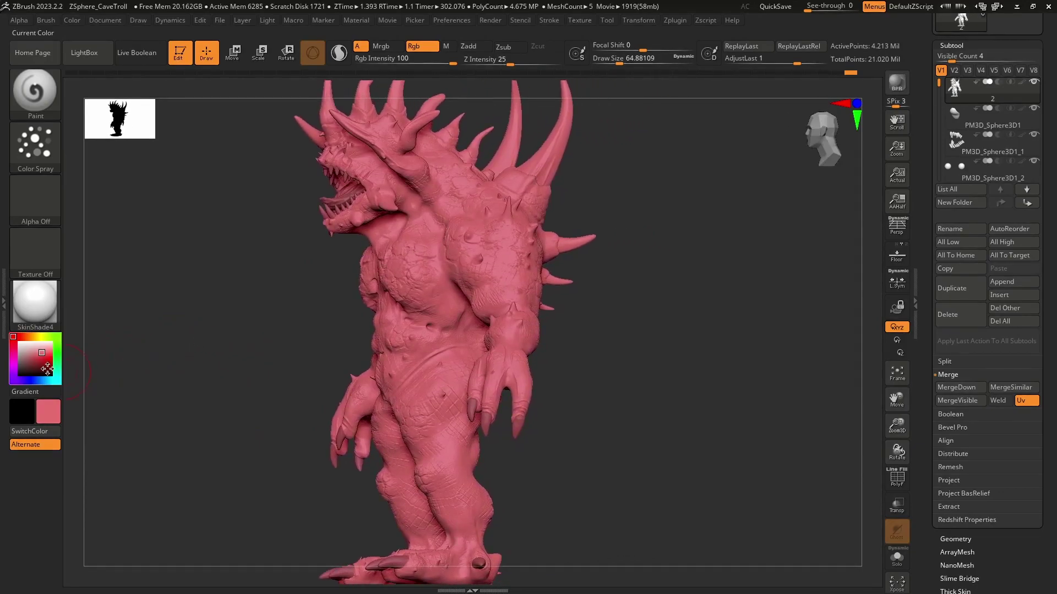
left_click(19, 366)
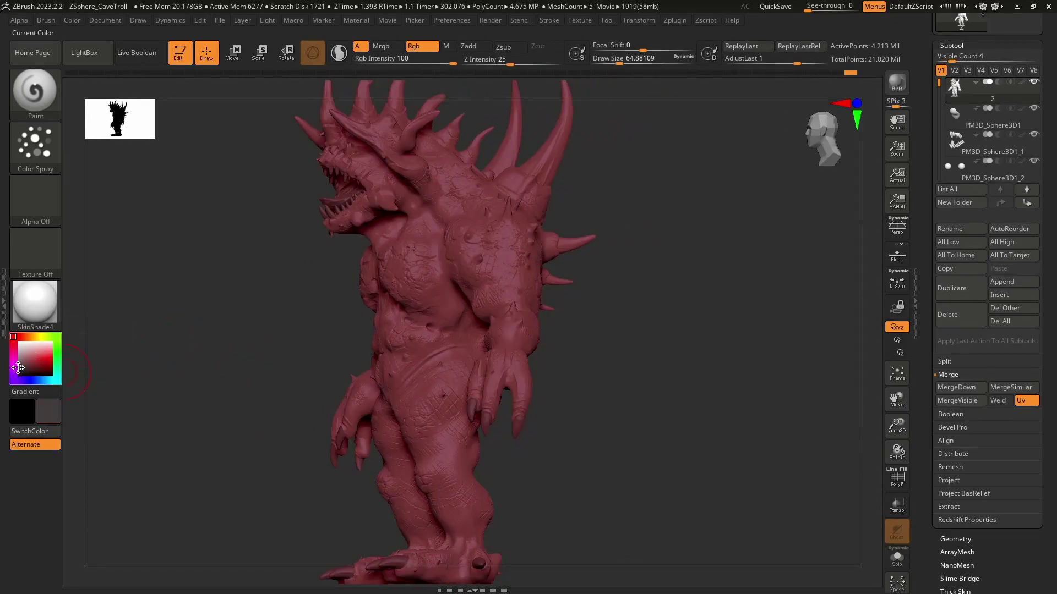
left_click_drag(19, 367, 21, 359)
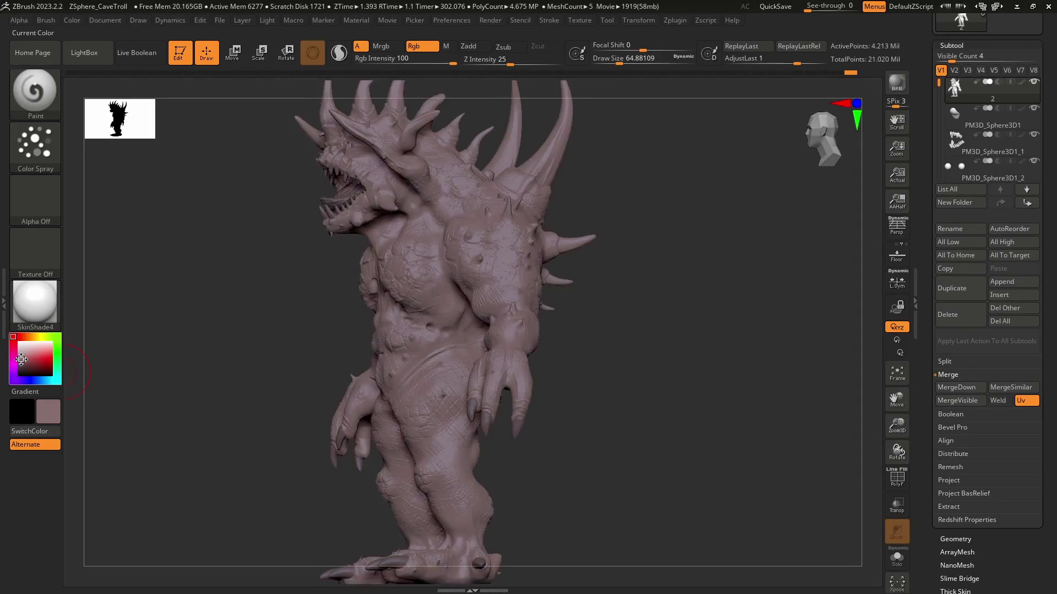
left_click(75, 20)
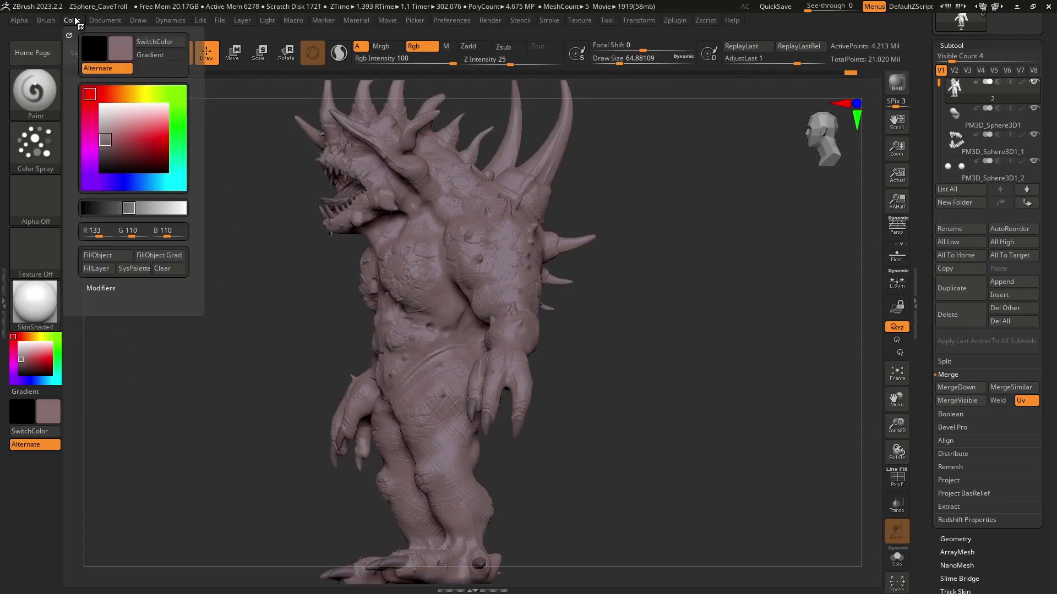
left_click(50, 338)
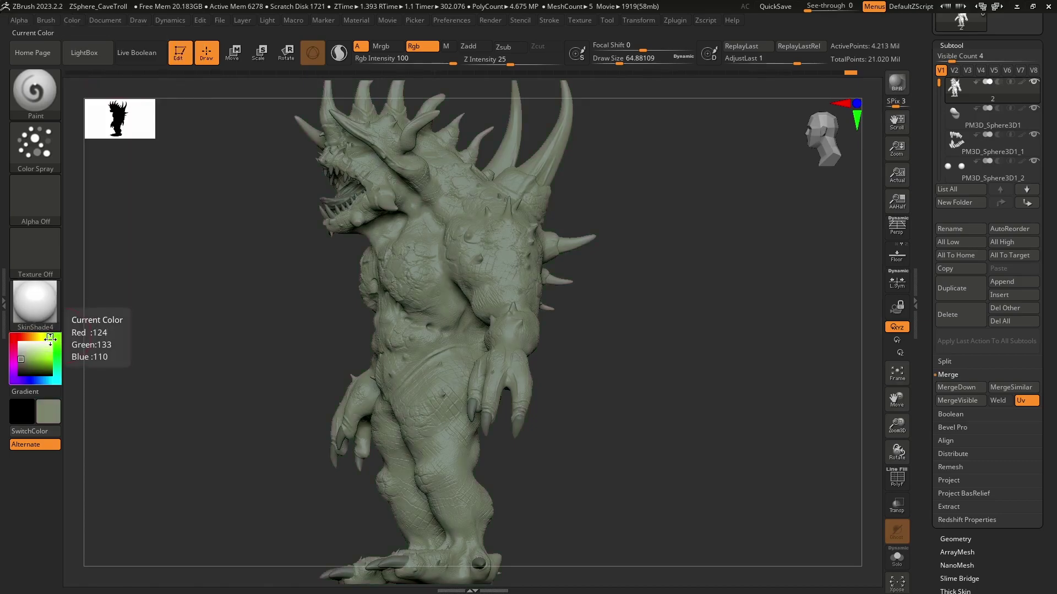
left_click_drag(50, 338, 13, 336)
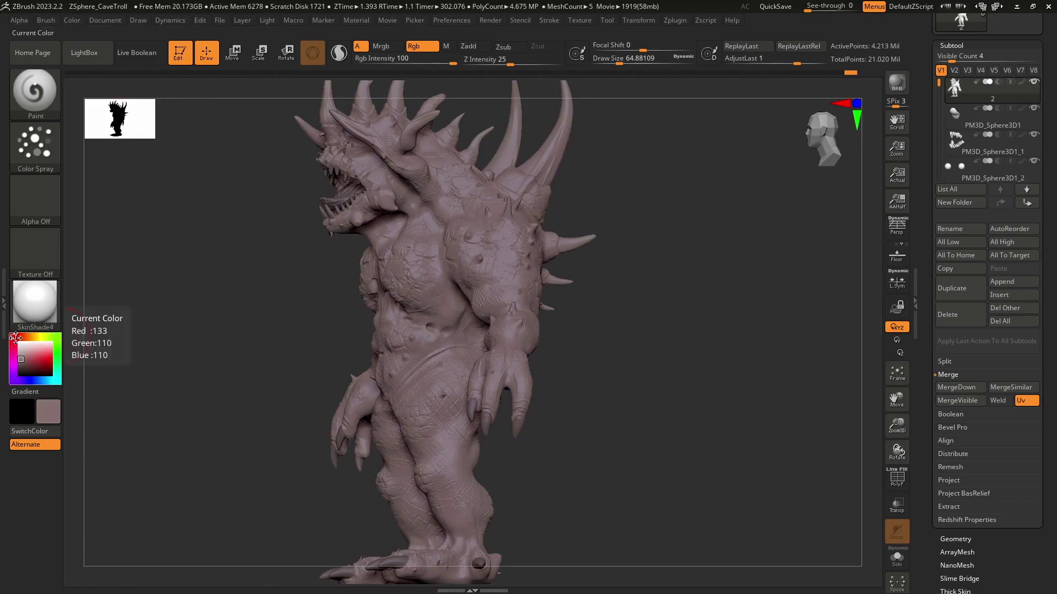
left_click(72, 20)
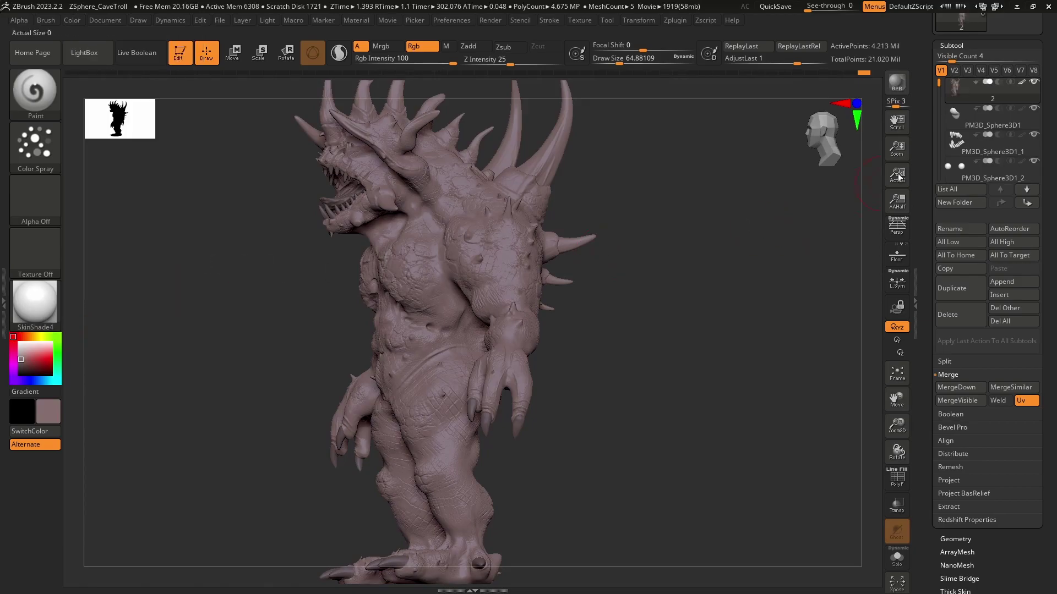
- Fill the PM3D_Sphere3D1 and PM3D_Sphere3D1_1 parts with pale pink R222 G182 B182
left_click(985, 116)
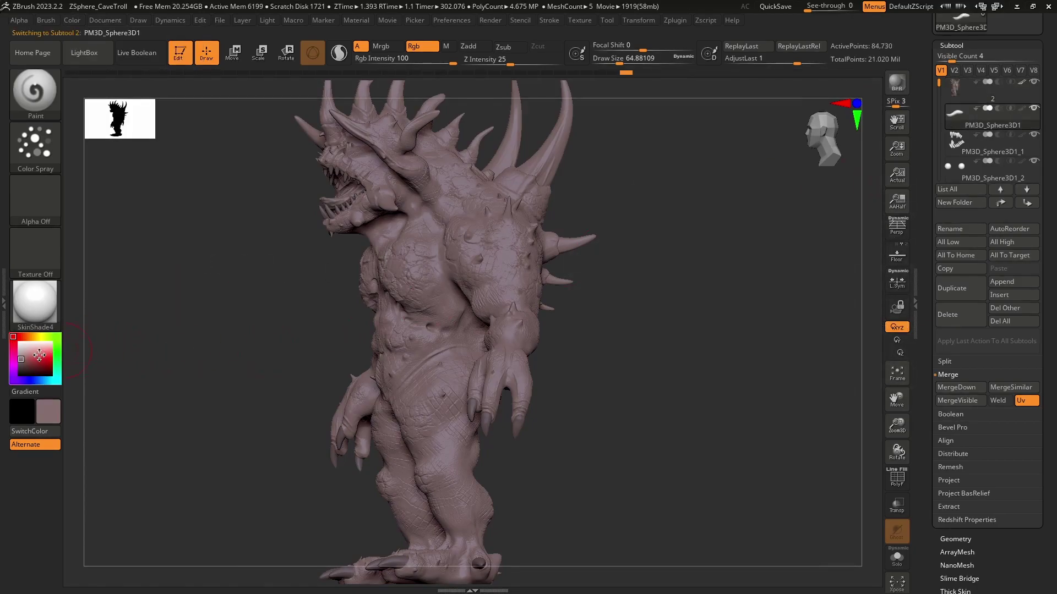
left_click(31, 348)
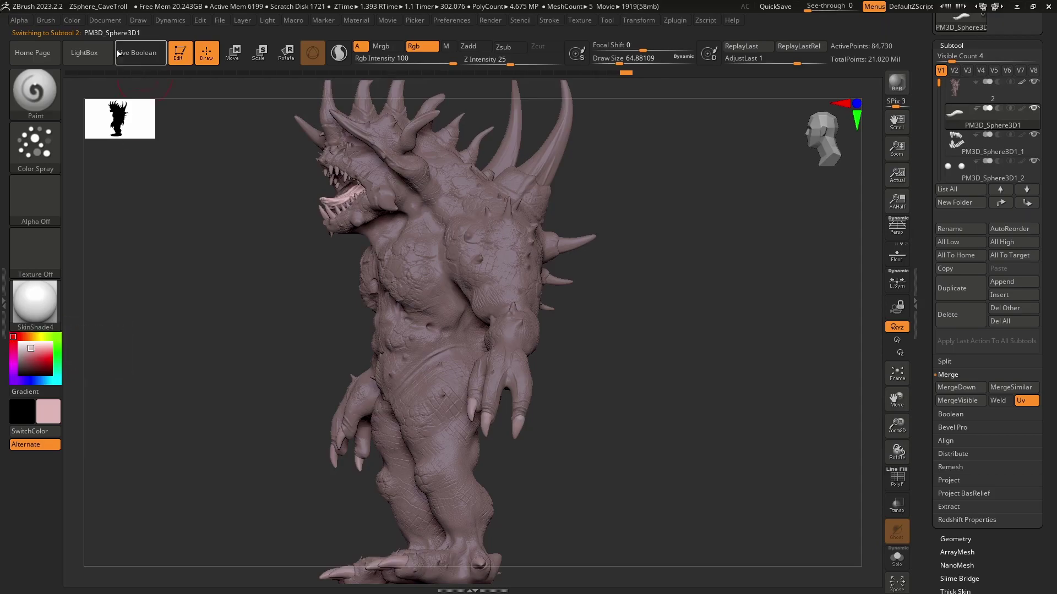
left_click(72, 21)
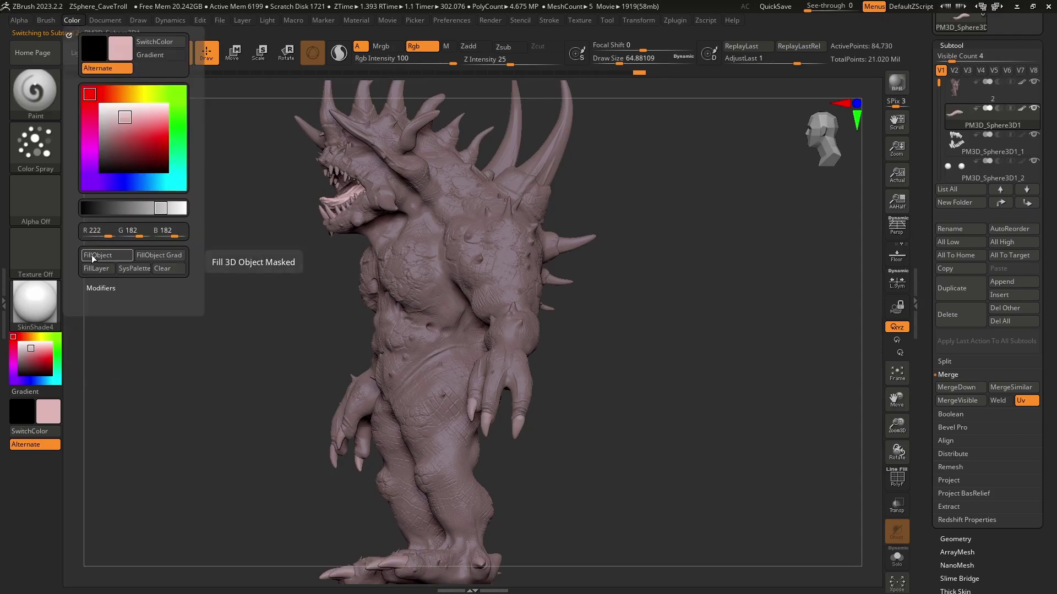
left_click(958, 147)
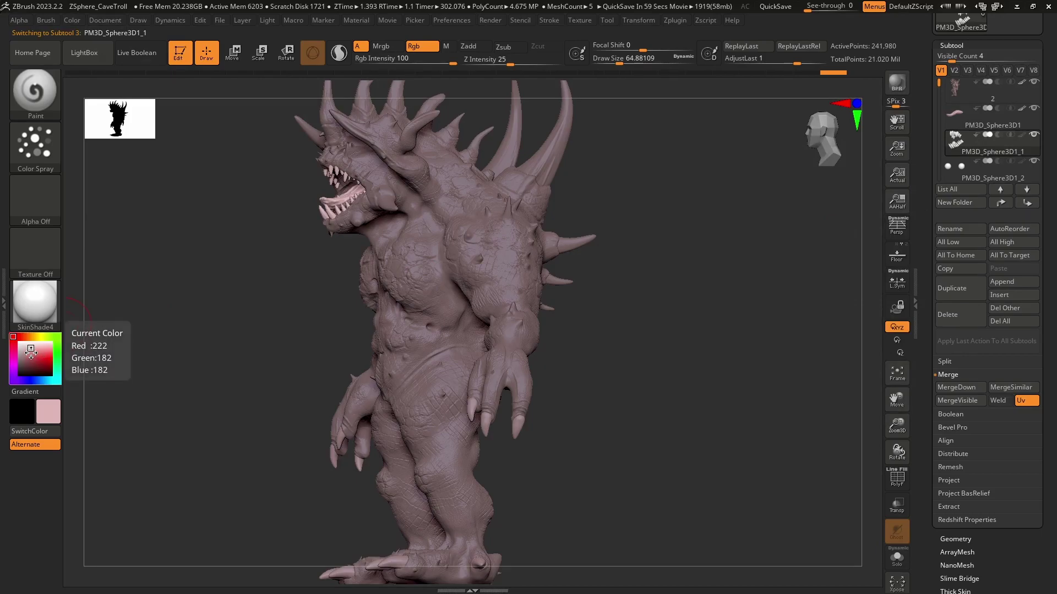
left_click(76, 21)
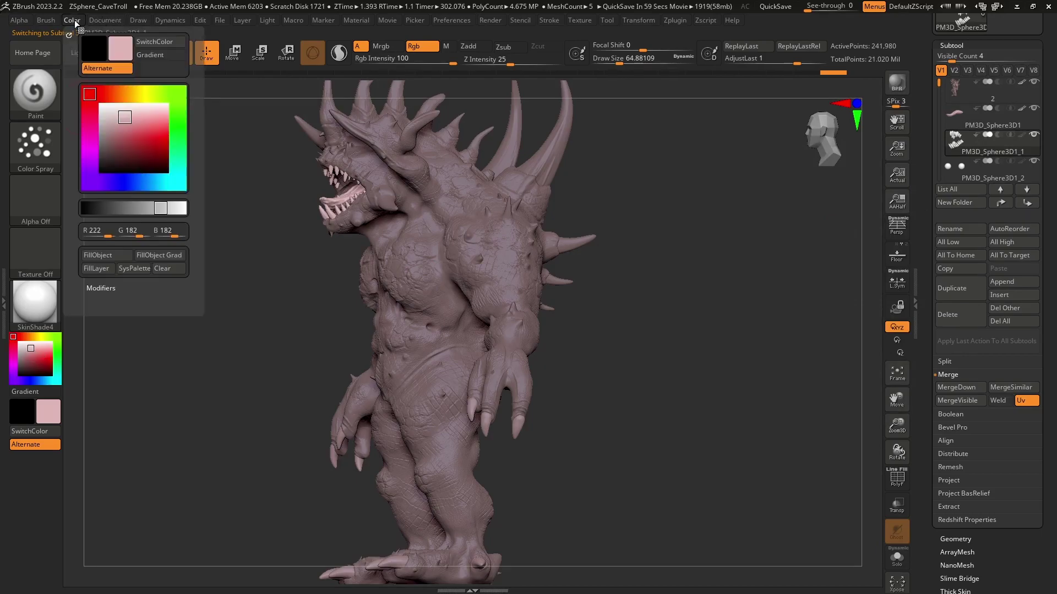
left_click(91, 255)
- Fill the PM3D_Sphere3D1_2 and PM3D_Sphere3D1_3 claw parts with the same pale pink
left_click(991, 170)
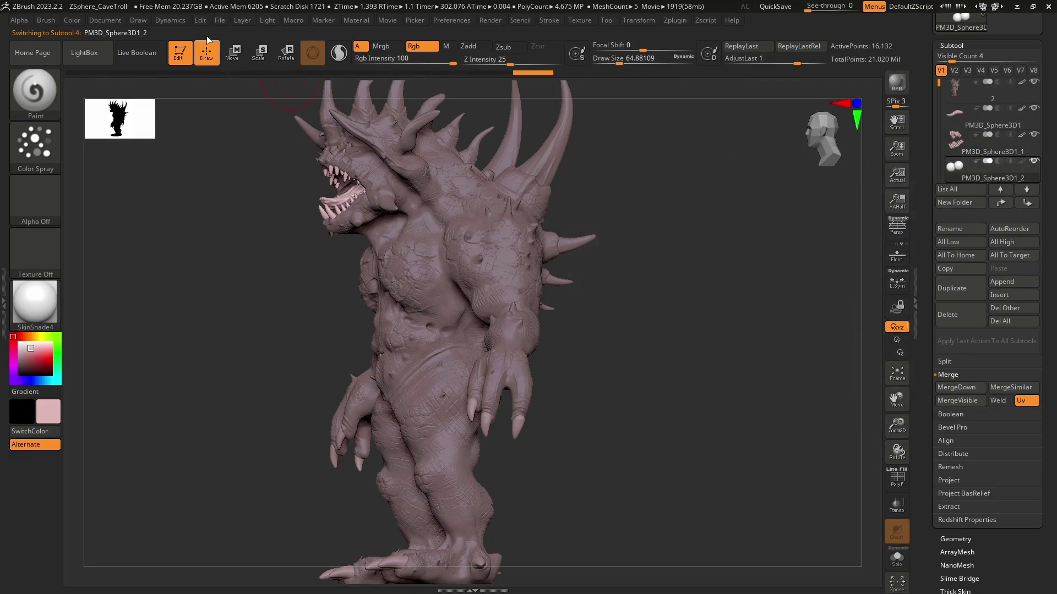
left_click(74, 21)
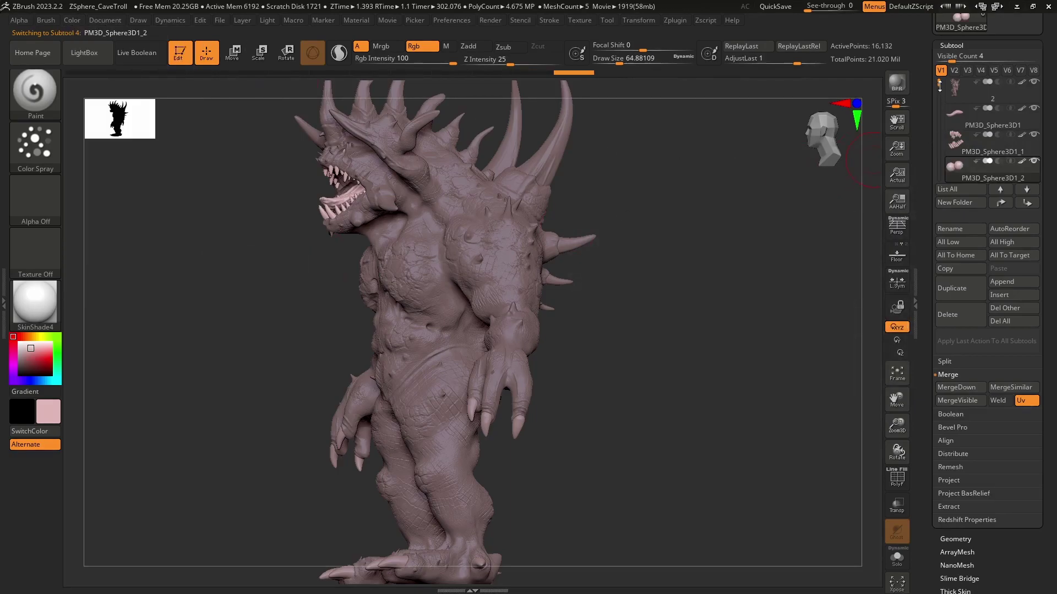
left_click_drag(940, 86, 940, 102)
left_click(956, 146)
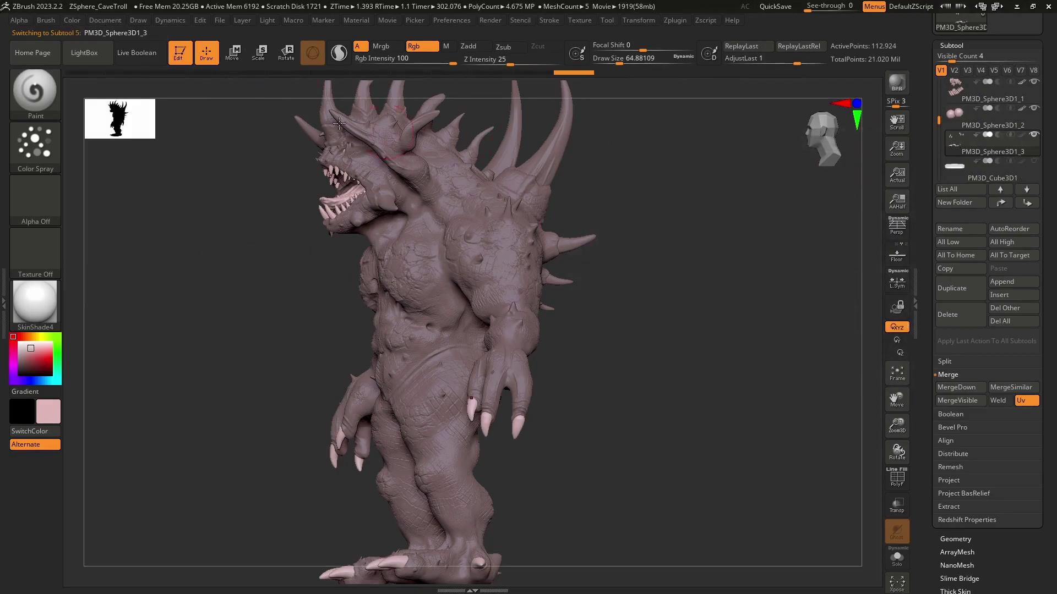
left_click(72, 21)
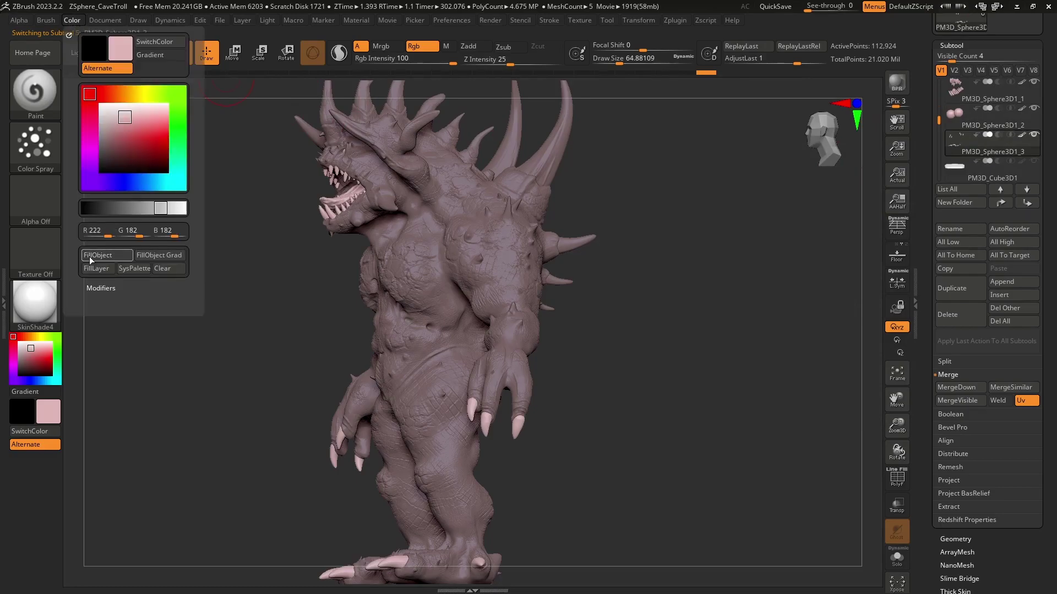
mouse_move(938, 117)
left_mouse_down()
mouse_move(934, 55)
mouse_move(942, 130)
left_mouse_up()
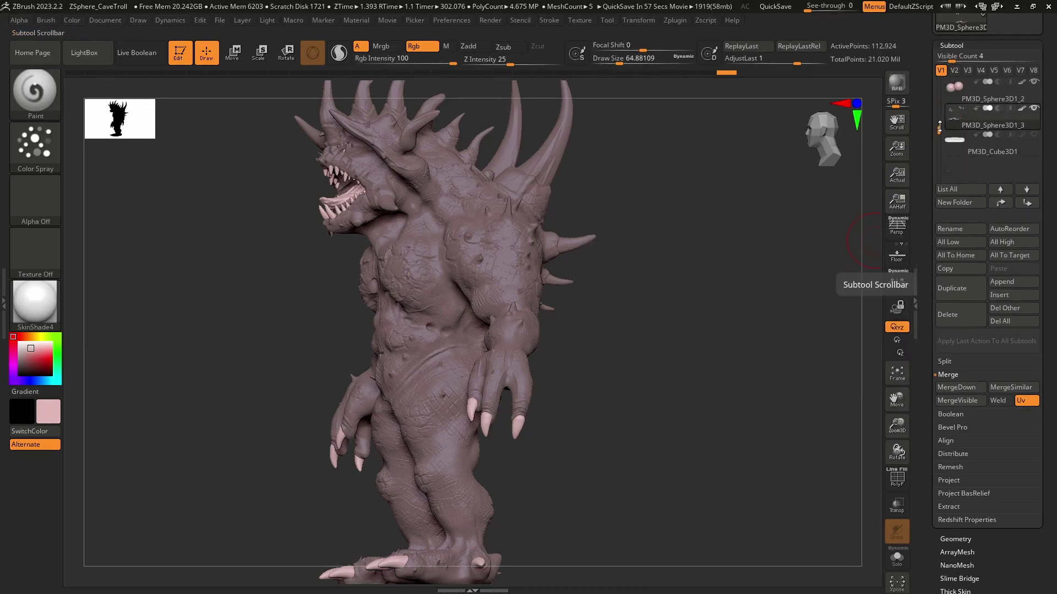
left_click_drag(939, 127, 939, 77)
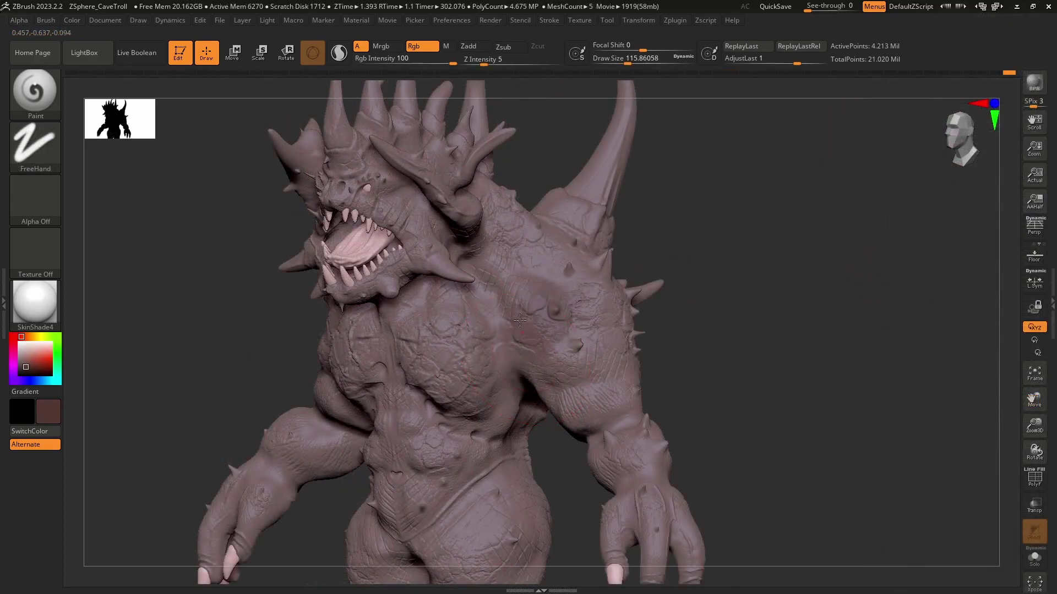
- Try a dark stroke across the shoulder and chest, undoing stray marks and shrinking the brush
left_click_drag(519, 320, 601, 374)
mouse_move(687, 244)
left_mouse_down()
mouse_move(632, 396)
mouse_move(665, 301)
mouse_move(679, 302)
mouse_move(546, 264)
mouse_move(606, 374)
mouse_move(676, 368)
left_mouse_up()
left_click_drag(585, 319, 680, 306)
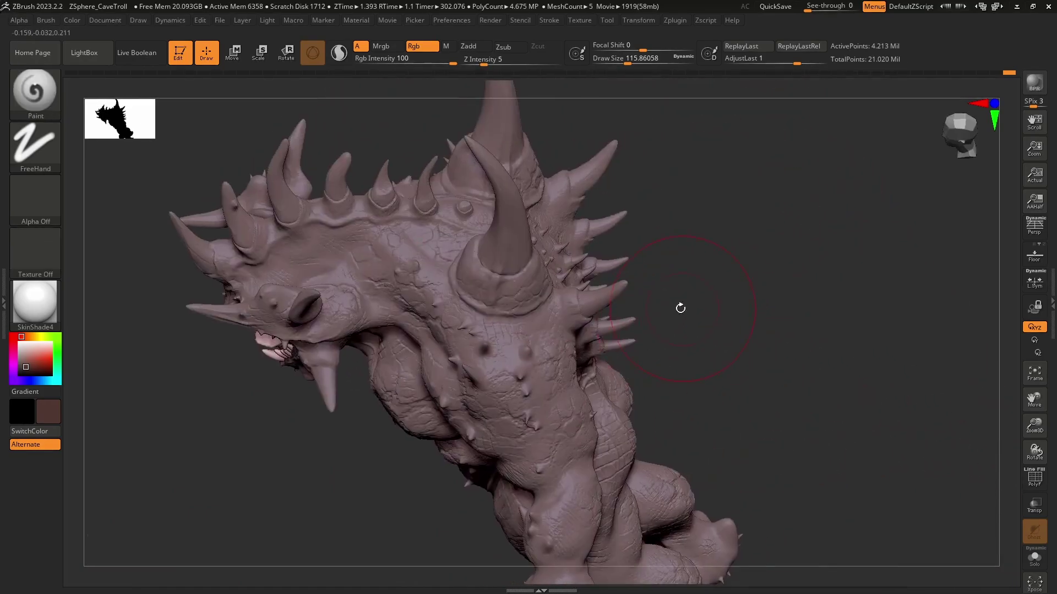
key("ctrl+z")
key("bracketleft")
key("ctrl+z")
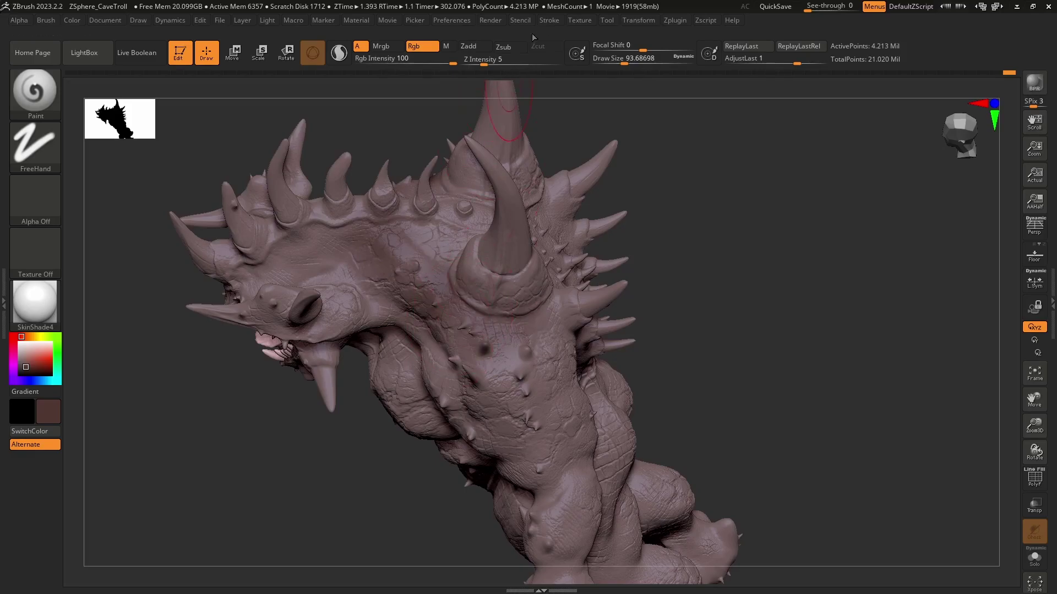
- Lower Z Intensity to 1 and paint darker shading over the shoulder and upper torso
left_click_drag(477, 64, 474, 63)
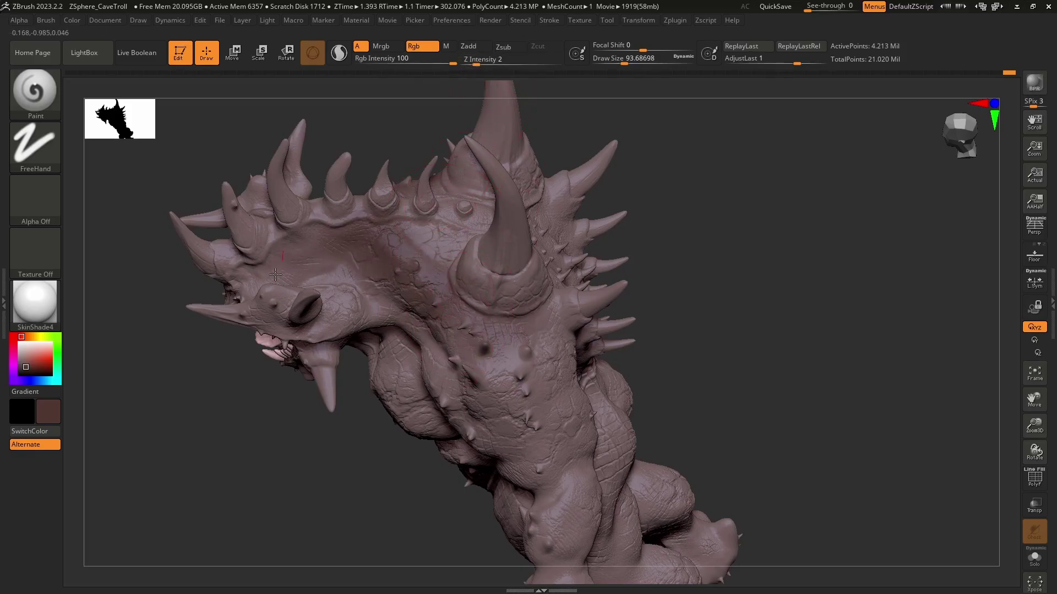
right_click_drag(519, 326, 633, 314)
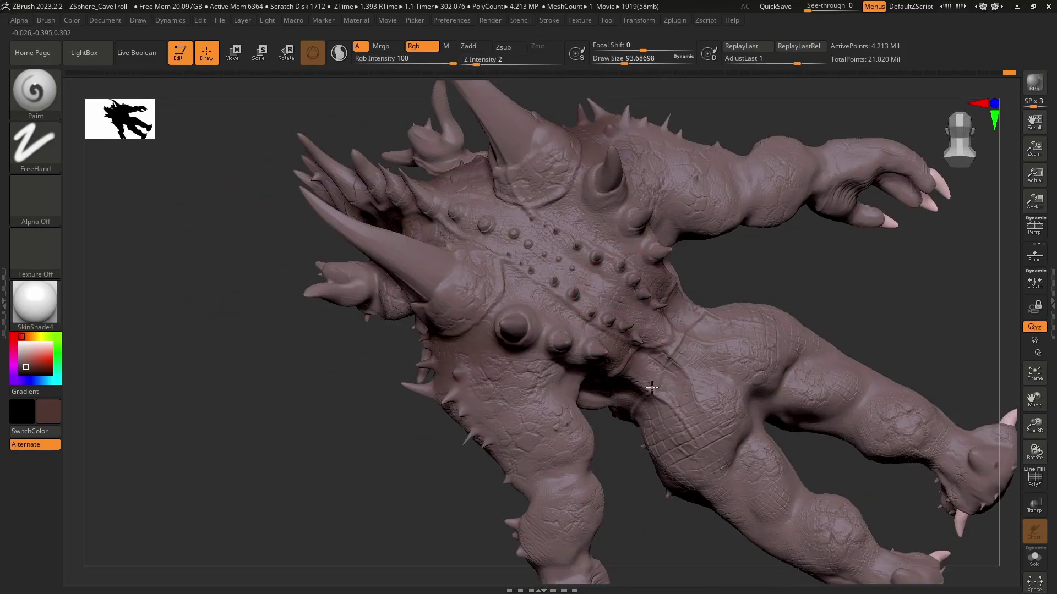
key("super")
key("super")
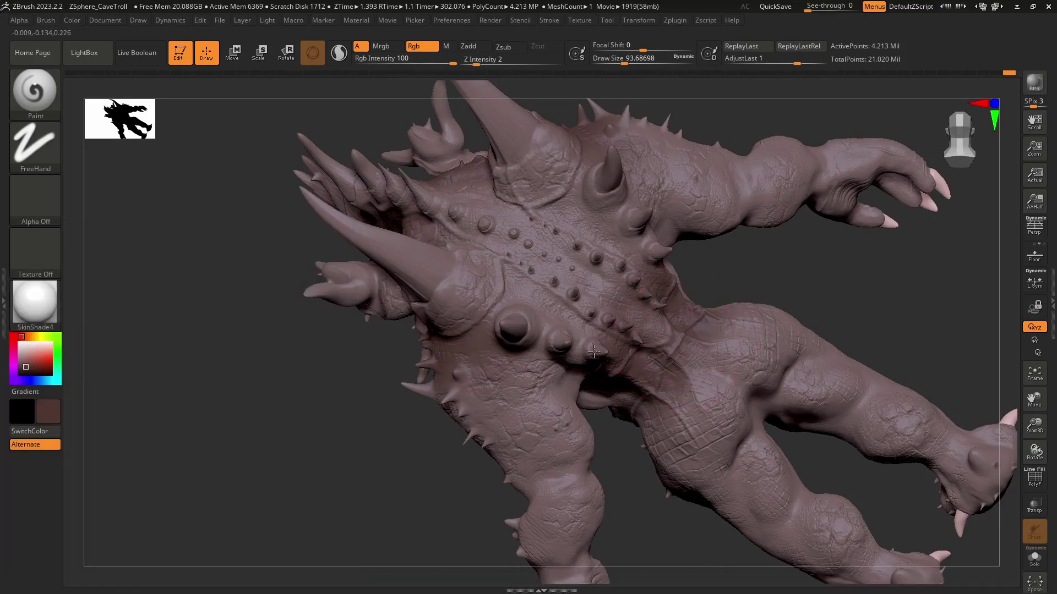
mouse_move(715, 266)
right_mouse_down("alt")
mouse_move(635, 228)
mouse_move(355, 469)
mouse_move(451, 250)
right_mouse_up("alt")
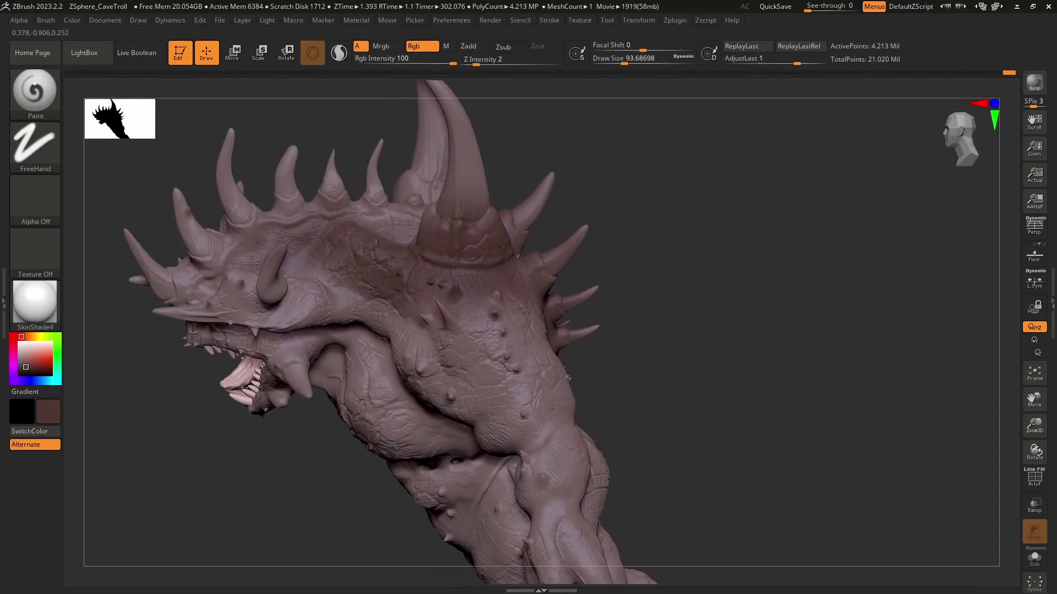
mouse_move(423, 290)
left_mouse_down()
mouse_move(498, 300)
mouse_move(484, 341)
mouse_move(445, 301)
left_mouse_up()
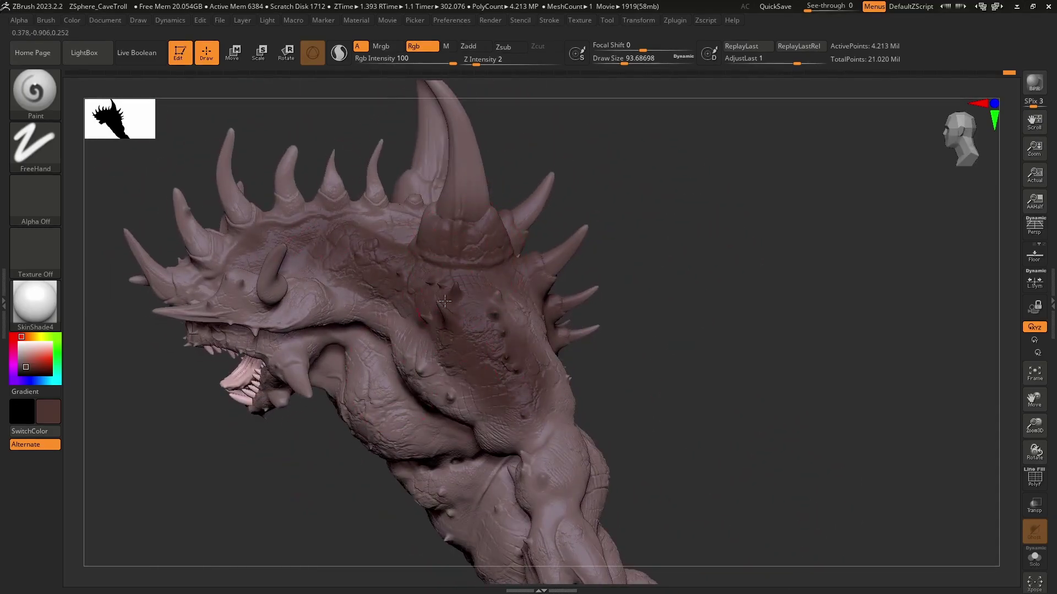
left_click_drag(476, 64, 472, 64)
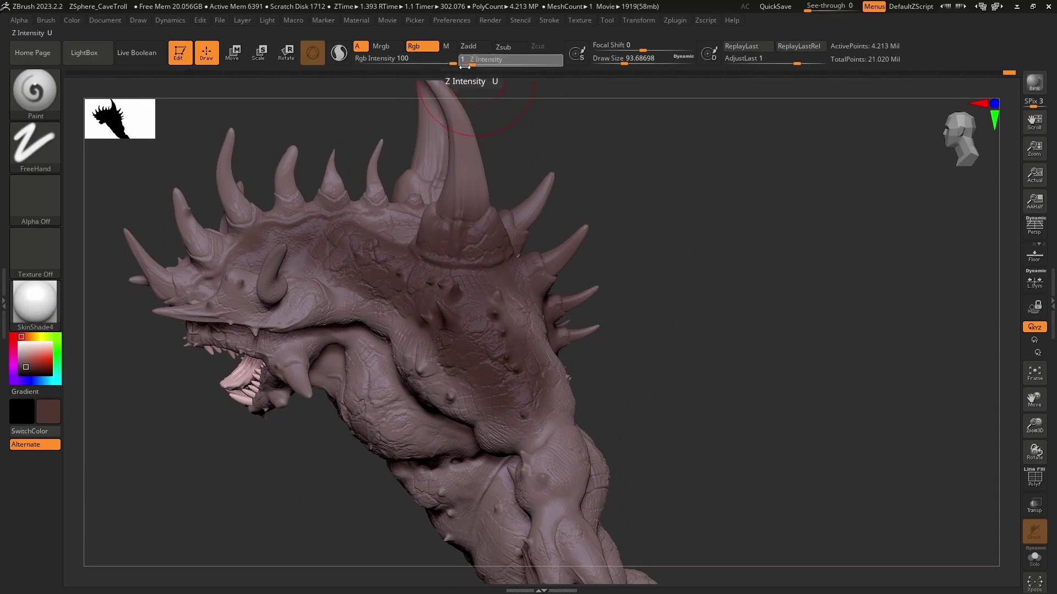
left_click_drag(387, 313, 380, 309)
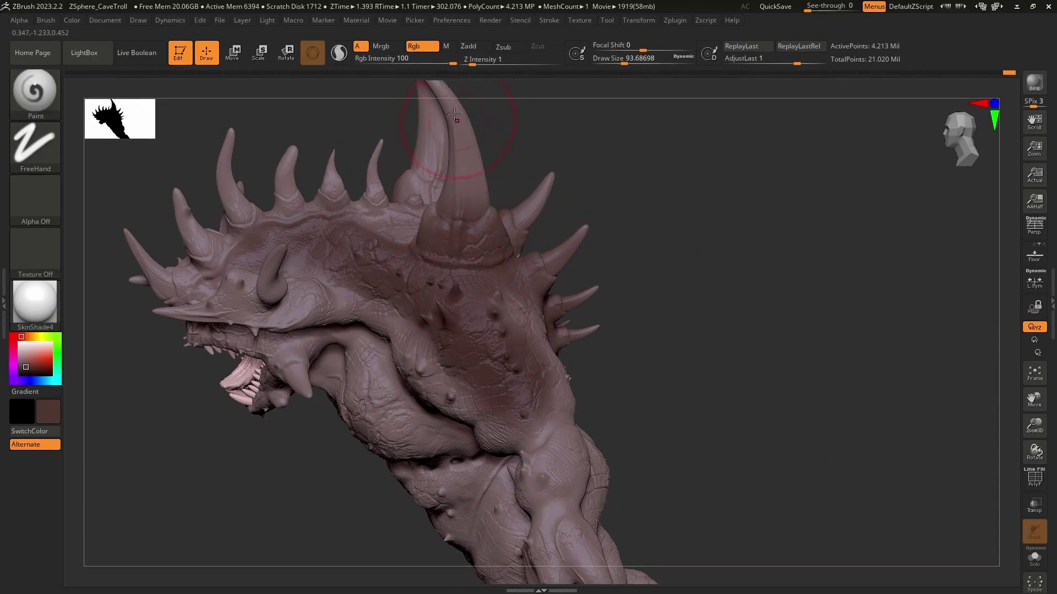
- Set Rgb Intensity to 10, then 30, and darken the right forearm
left_click(423, 59)
type("10")
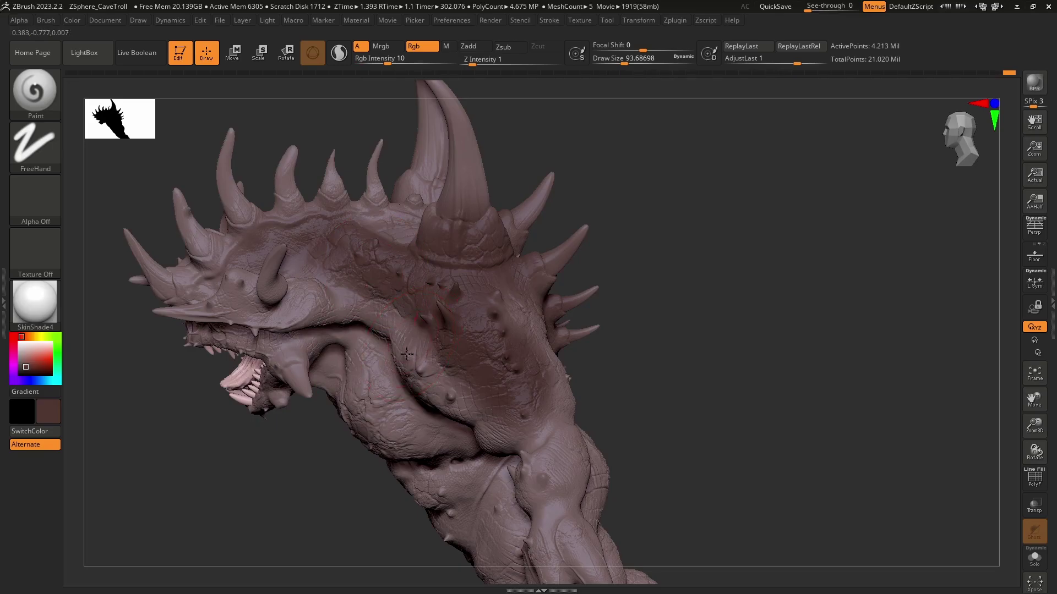
left_click_drag(387, 64, 409, 64)
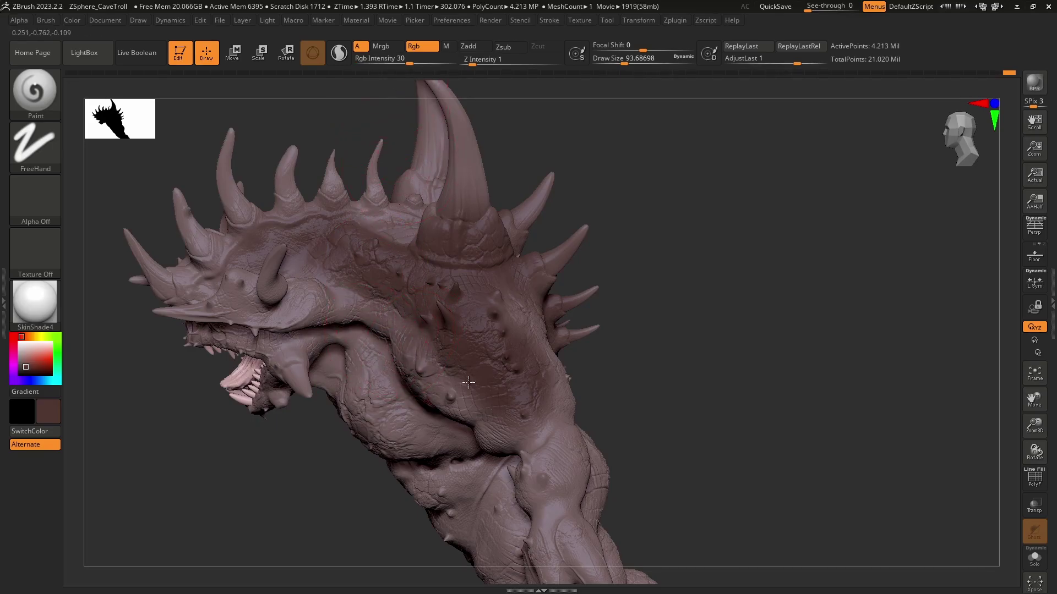
left_click_drag(570, 321, 592, 351, "shift")
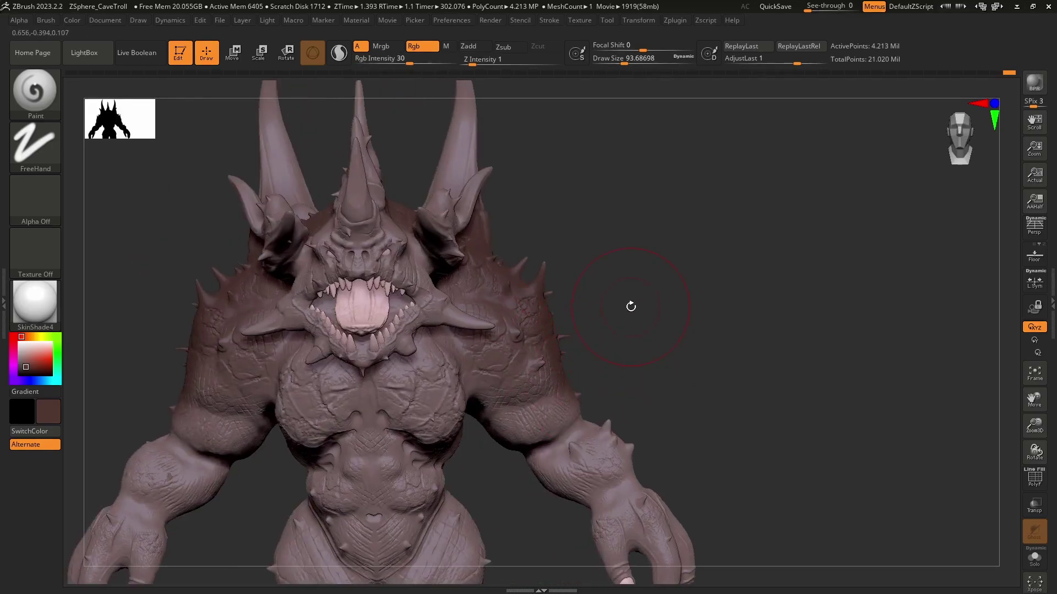
mouse_move(683, 263)
left_mouse_down()
mouse_move(641, 324)
mouse_move(655, 396)
left_mouse_up()
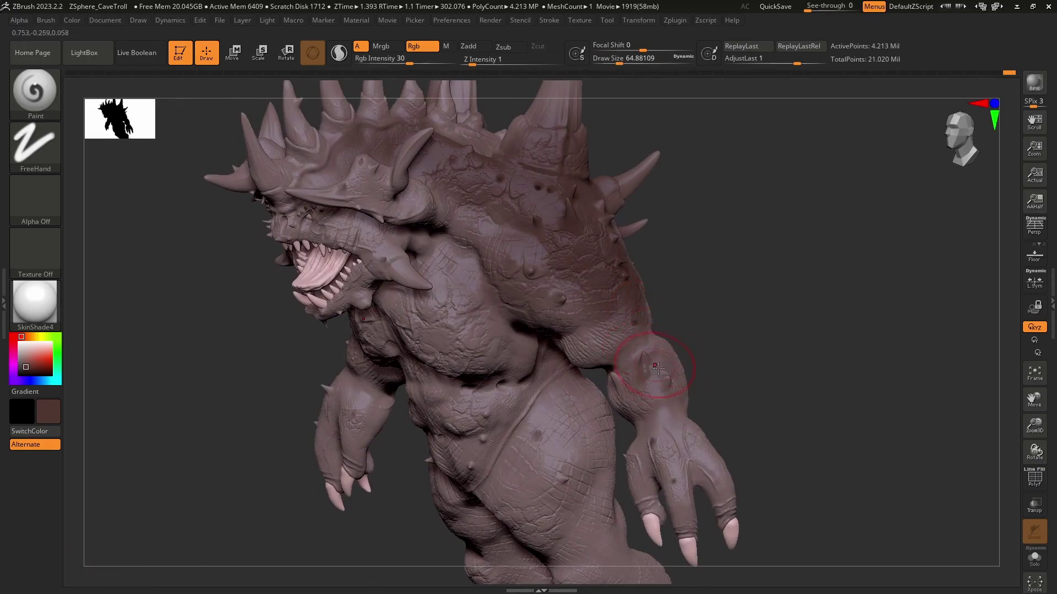
left_click_drag(655, 352, 668, 474)
- Shade the chest and pectorals darker, then make the brush smaller
mouse_move(714, 353)
left_mouse_down()
mouse_move(753, 299)
mouse_move(714, 306)
mouse_move(552, 261)
left_mouse_up()
left_click_drag(428, 308, 327, 352)
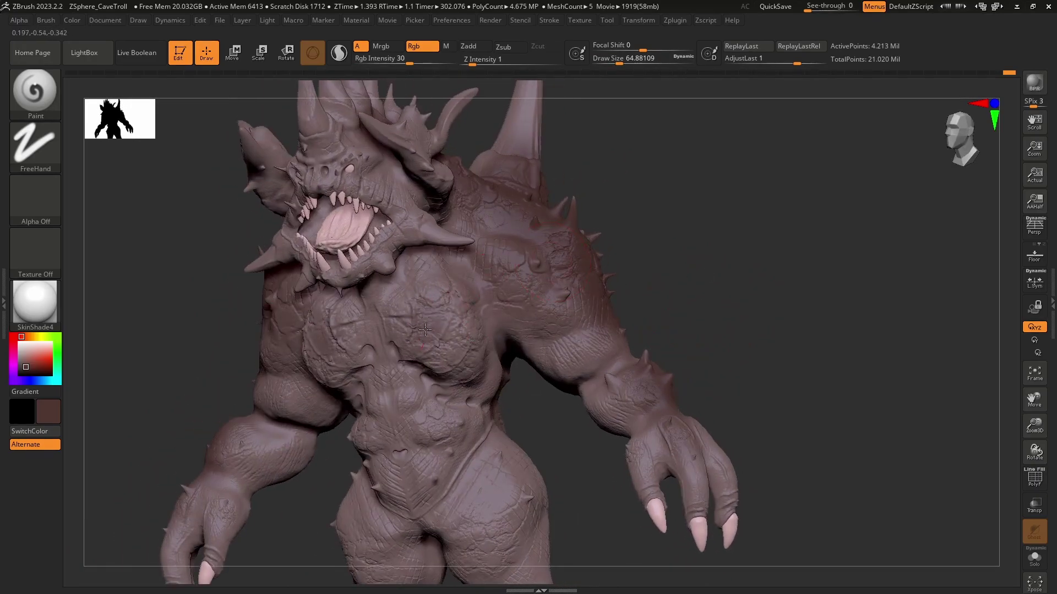
mouse_move(324, 308)
left_mouse_down()
mouse_move(429, 286)
mouse_move(468, 380)
mouse_move(430, 315)
mouse_move(472, 398)
mouse_move(433, 390)
left_mouse_up()
key("s")
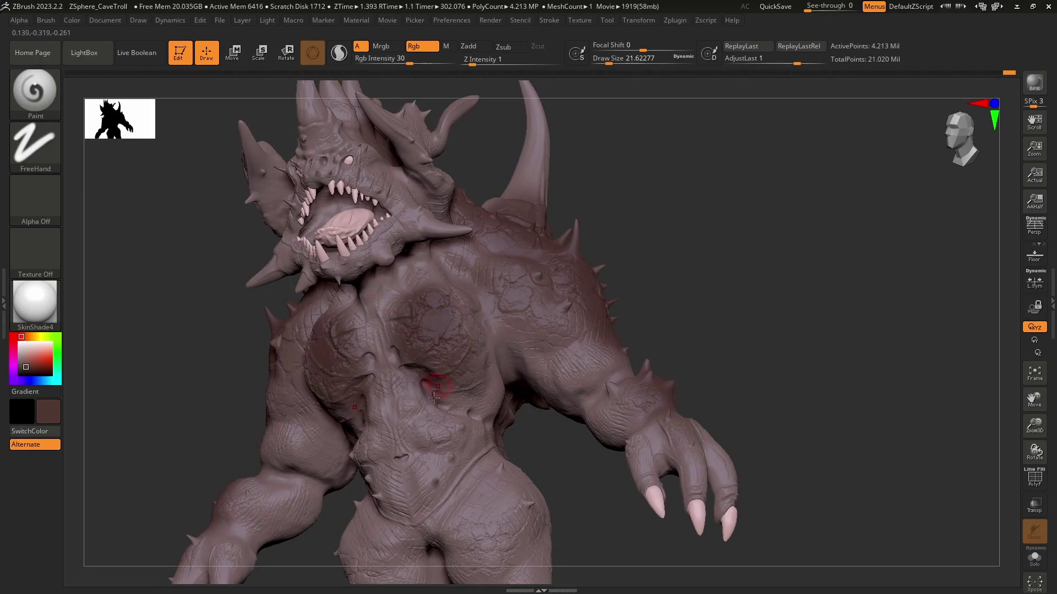
- Resize the brush and darken the hand around the claws
right_click_drag(455, 410, 510, 424)
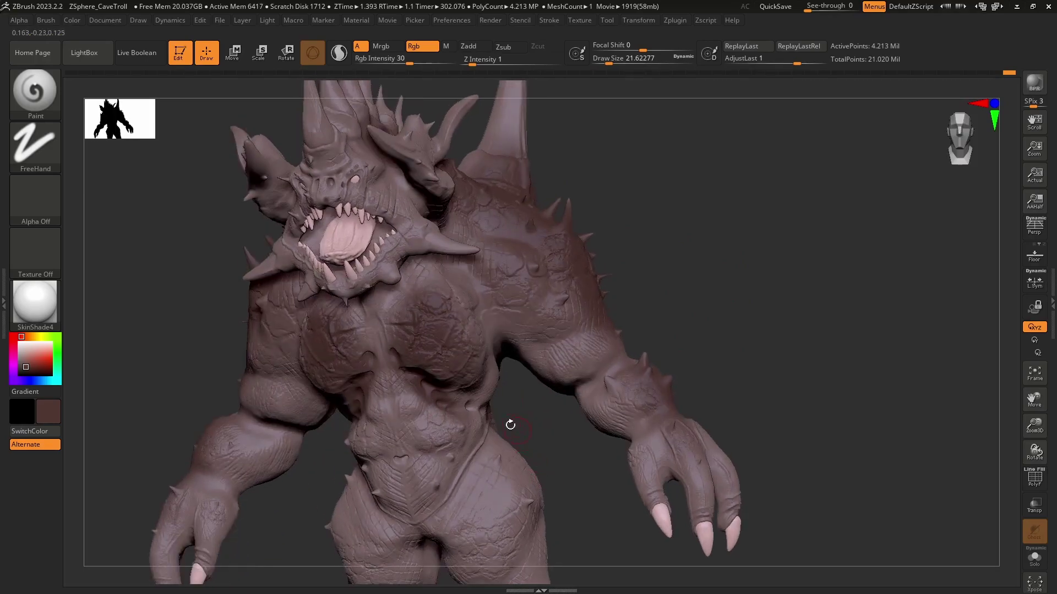
left_click_drag(526, 428, 507, 364)
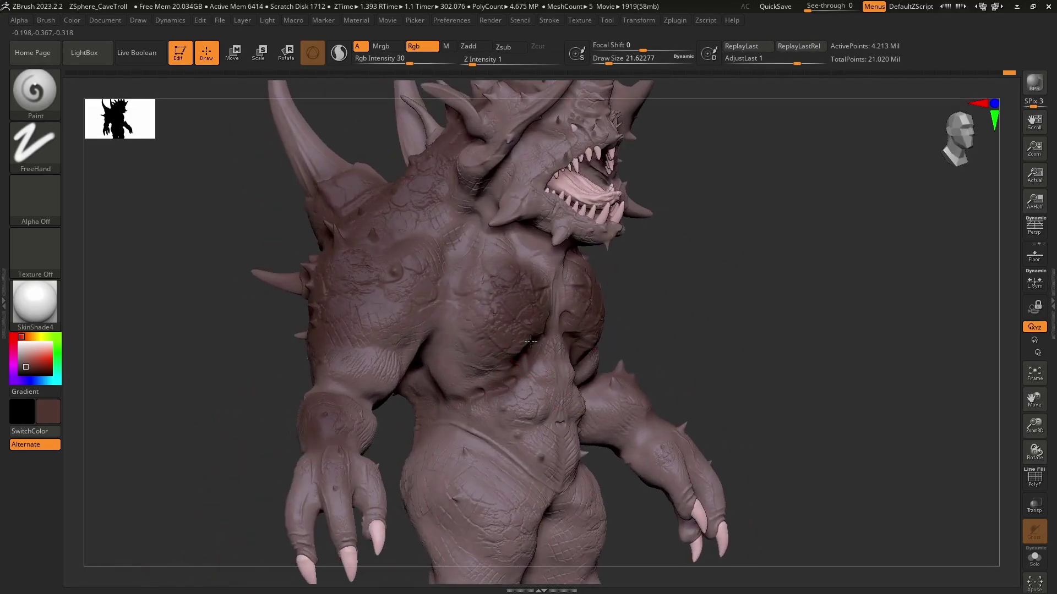
right_click_drag(427, 404, 384, 460)
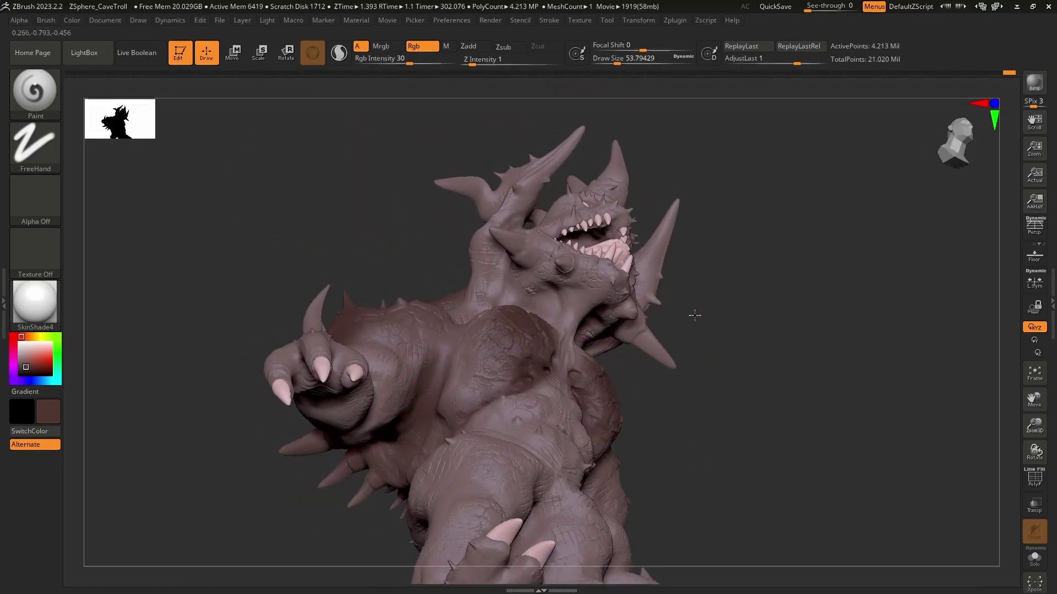
mouse_move(455, 418)
right_mouse_down()
mouse_move(578, 306)
mouse_move(564, 286)
right_mouse_up()
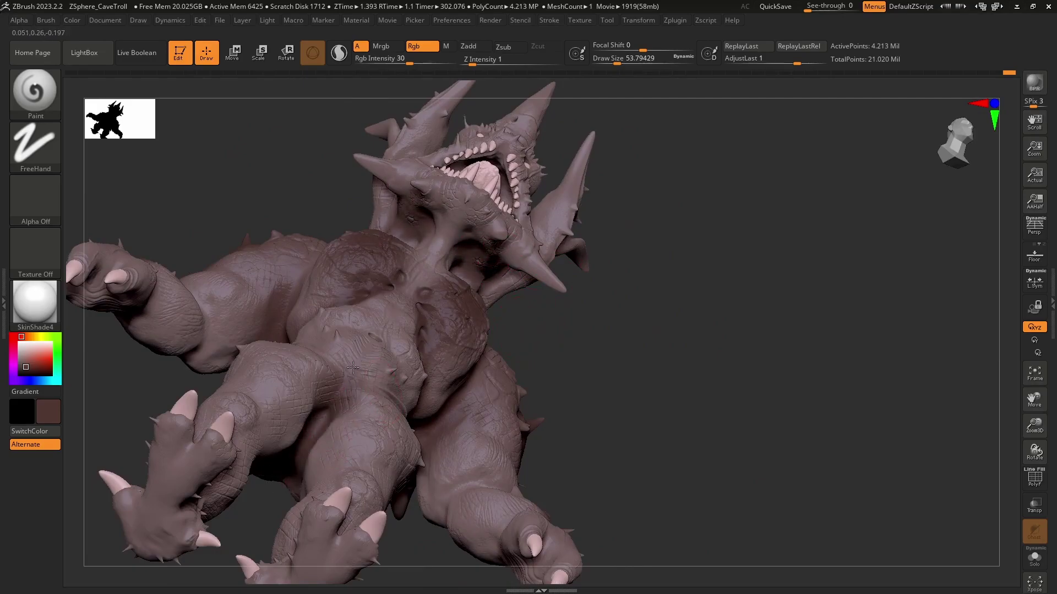
mouse_move(537, 389)
right_mouse_down()
mouse_move(617, 359)
mouse_move(473, 488)
mouse_move(376, 492)
right_mouse_up()
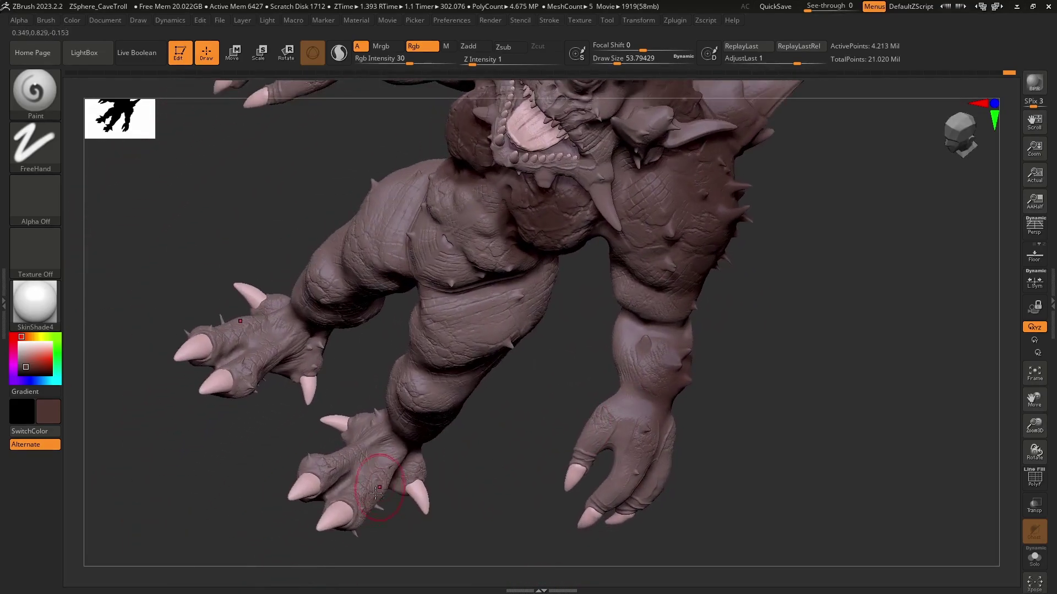
key("s")
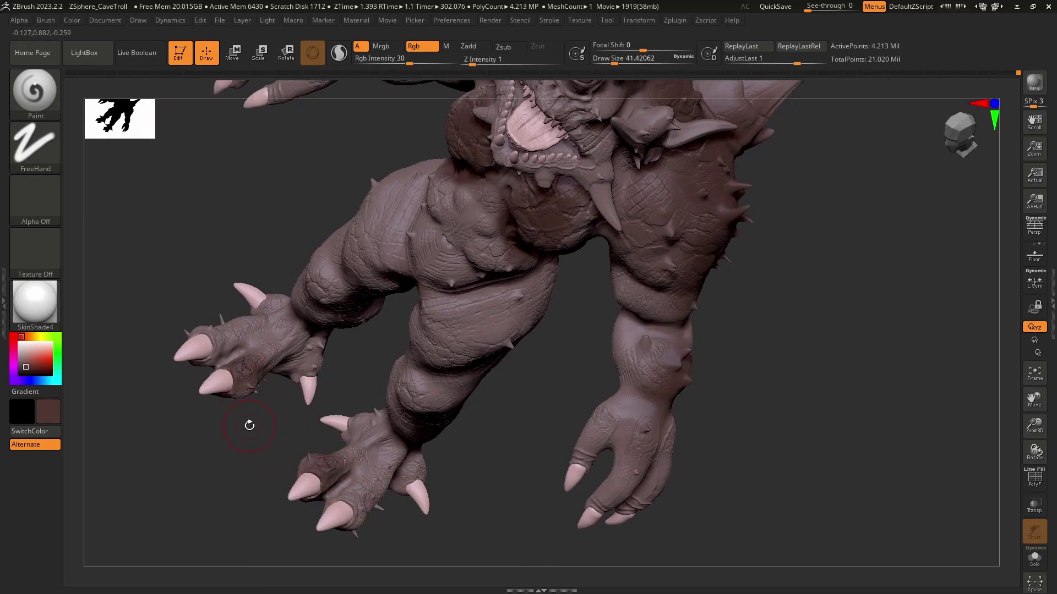
mouse_move(248, 420)
right_mouse_down()
mouse_move(246, 439)
mouse_move(188, 306)
right_mouse_up()
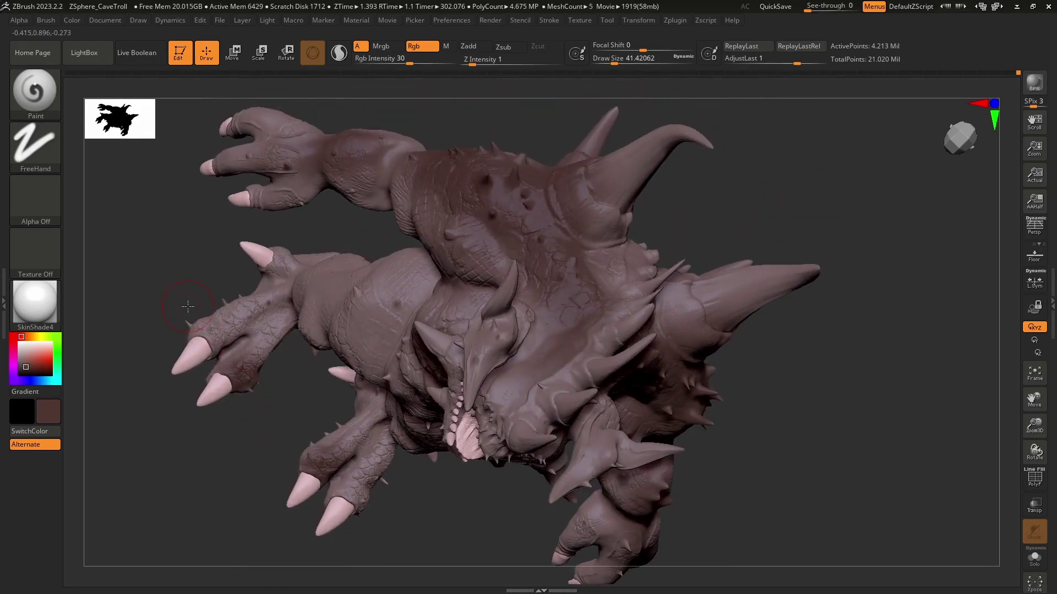
mouse_move(217, 339)
left_mouse_down()
mouse_move(212, 331)
mouse_move(252, 298)
left_mouse_up()
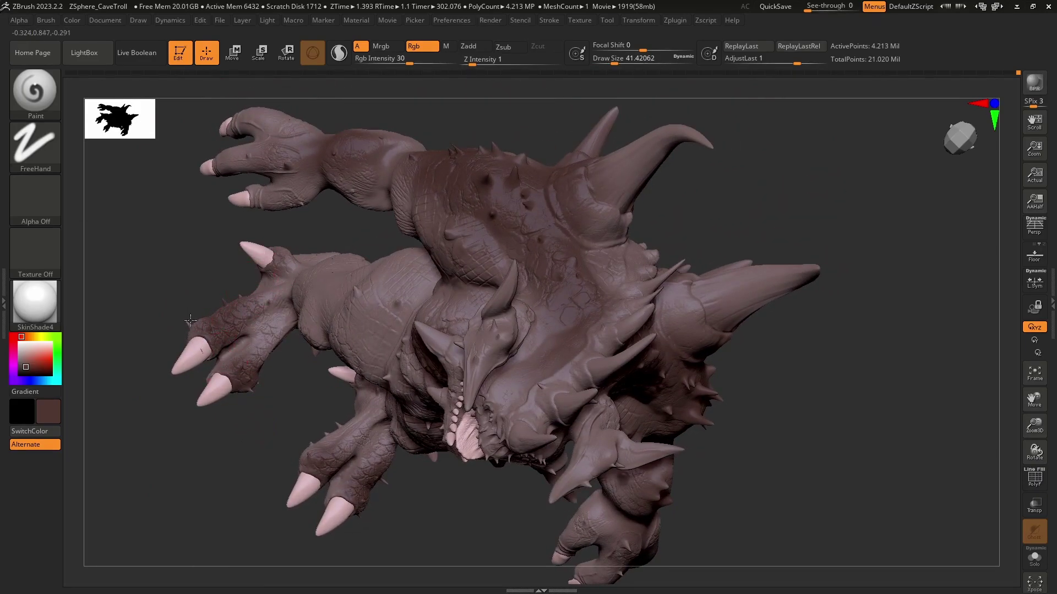
- Orbit around the arms and spiny back to review the shading
mouse_move(219, 246)
right_mouse_down()
mouse_move(278, 229)
mouse_move(352, 278)
right_mouse_up()
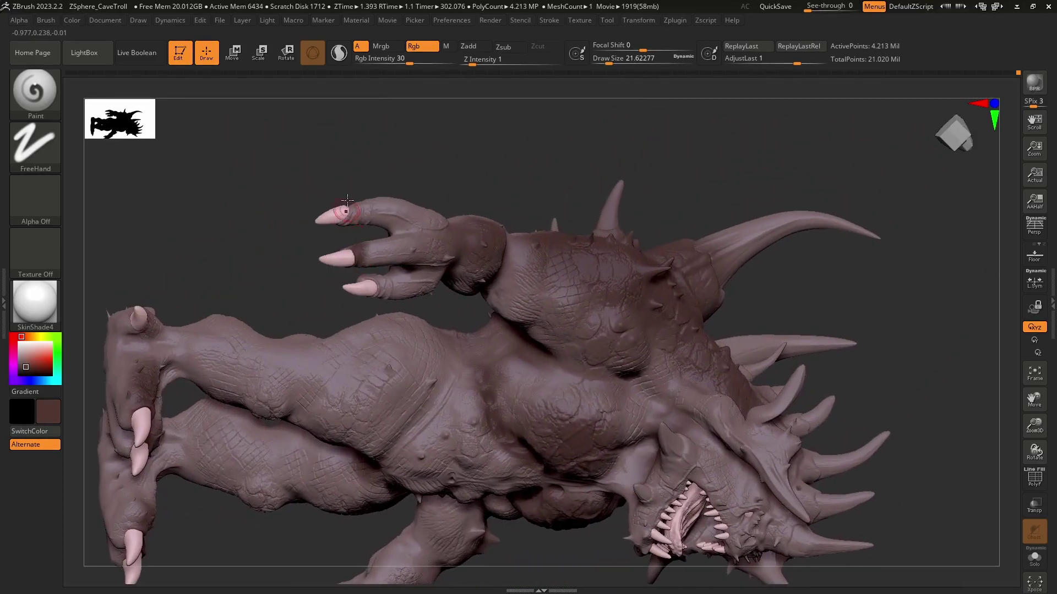
right_click_drag(383, 306, 372, 288)
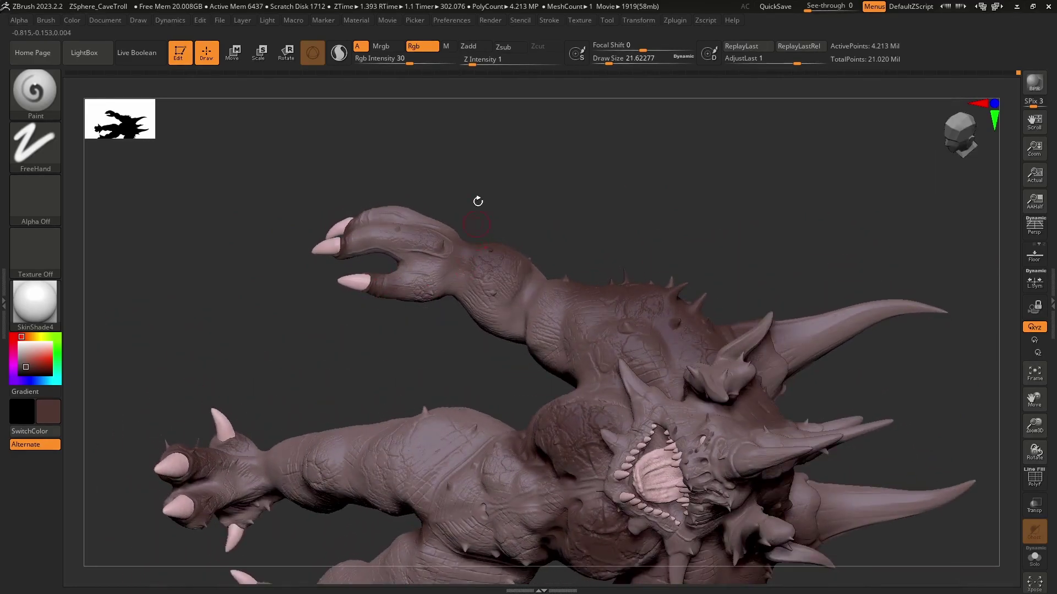
right_click_drag(477, 201, 365, 254)
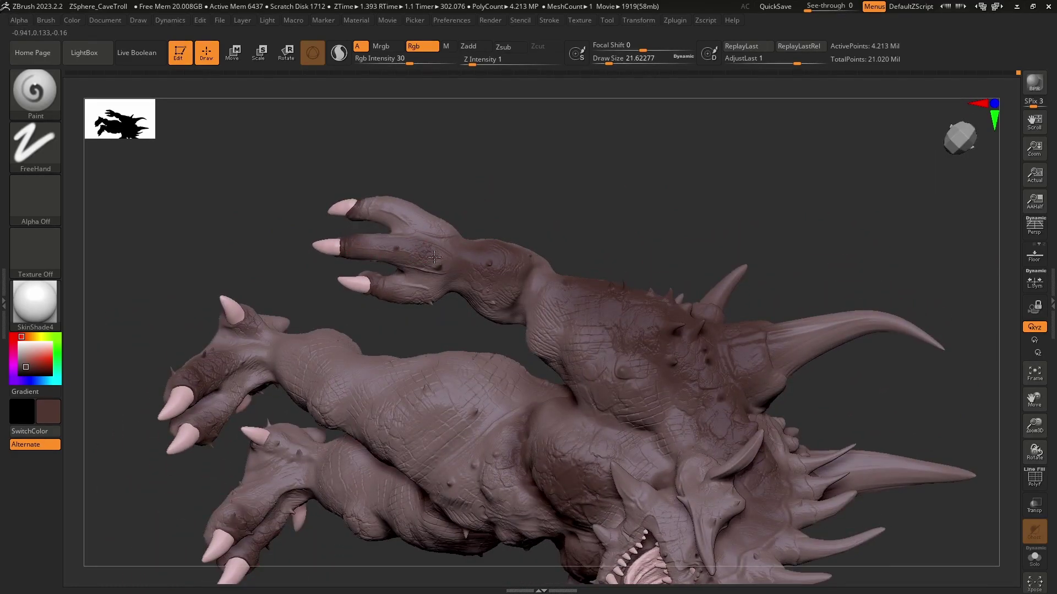
right_click_drag(447, 233, 365, 192)
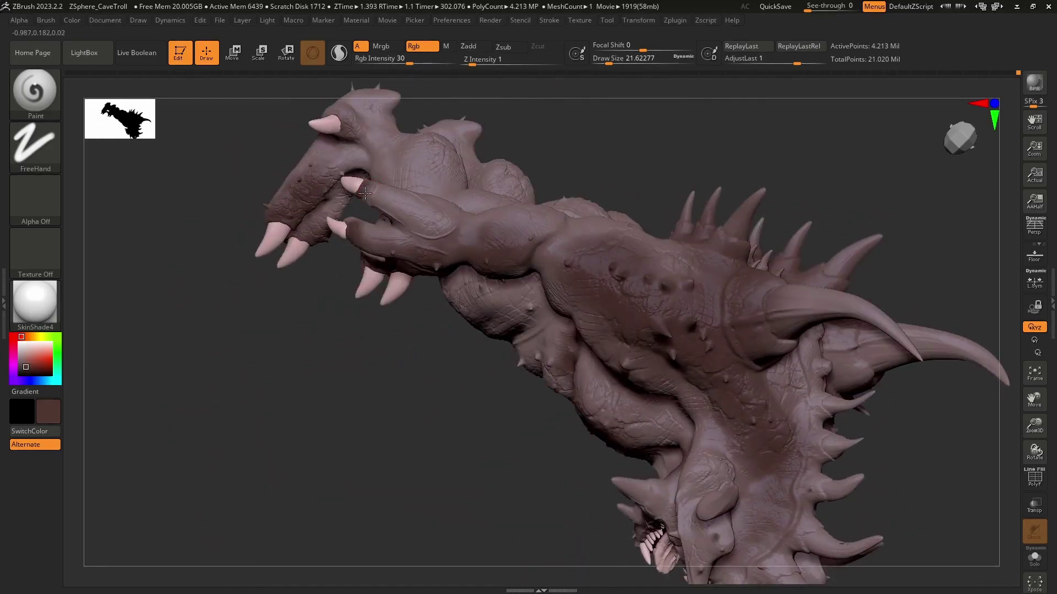
mouse_move(406, 228)
right_mouse_down()
mouse_move(516, 188)
mouse_move(380, 236)
mouse_move(383, 198)
mouse_move(385, 237)
mouse_move(416, 268)
mouse_move(507, 213)
mouse_move(486, 401)
mouse_move(443, 328)
right_mouse_up()
- Enlarge the brush and darken the hips, lower back, thighs and calves
key("bracketright")
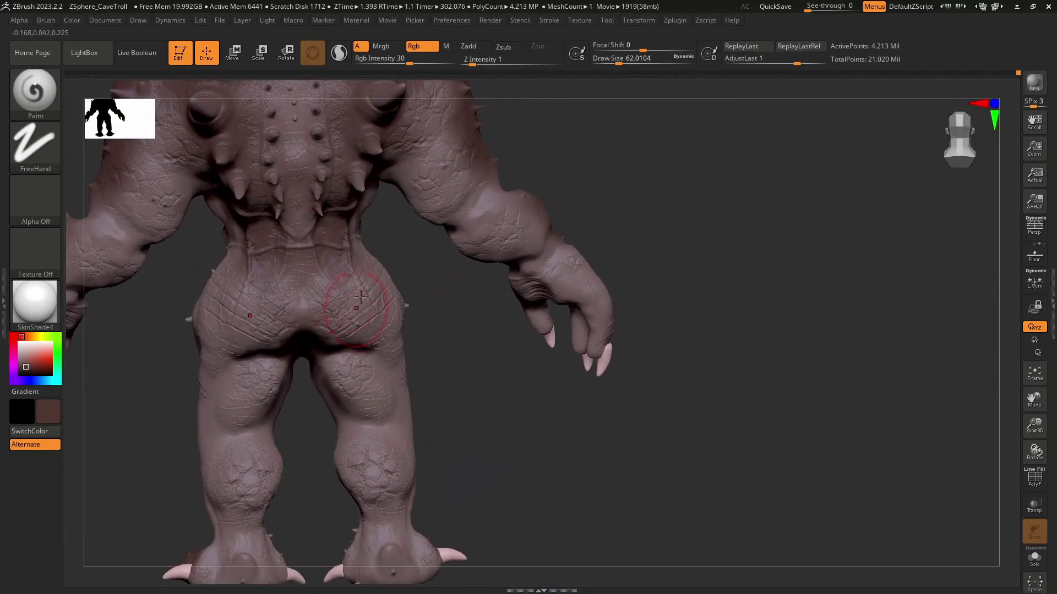
left_click_drag(242, 297, 363, 308)
left_click_drag(221, 319, 410, 317)
mouse_move(352, 380)
left_mouse_down()
mouse_move(253, 385)
mouse_move(380, 391)
left_mouse_up()
mouse_move(379, 462)
left_mouse_down()
mouse_move(242, 474)
mouse_move(402, 499)
left_mouse_up()
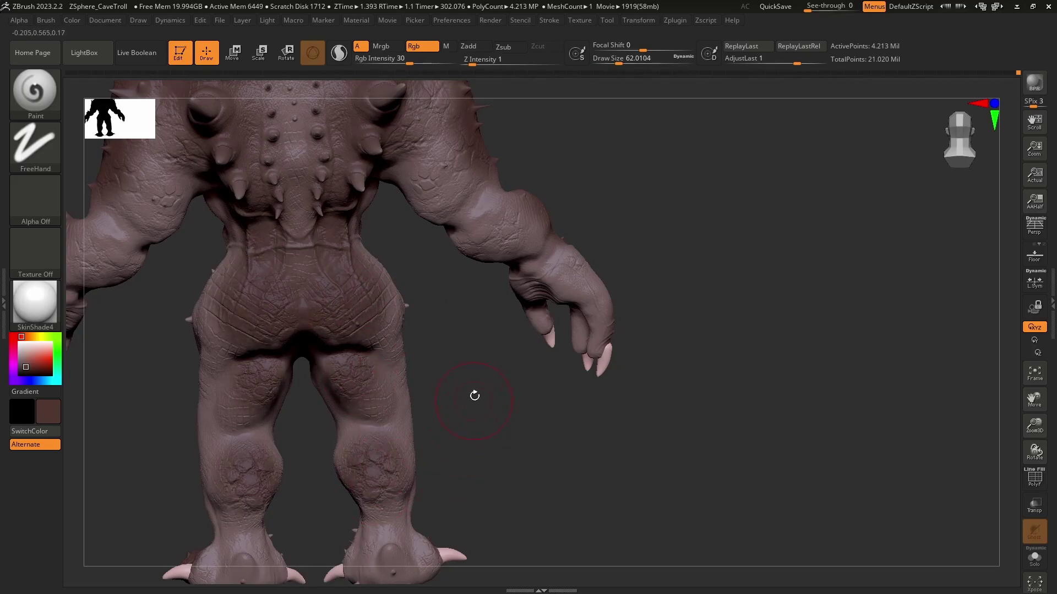
- Darken the upper arms, forearms and a patch on the shoulder
left_click_drag(474, 395, 348, 355)
mouse_move(478, 341)
left_mouse_down()
mouse_move(459, 321)
mouse_move(443, 330)
left_mouse_up()
left_click_drag(523, 385, 513, 370)
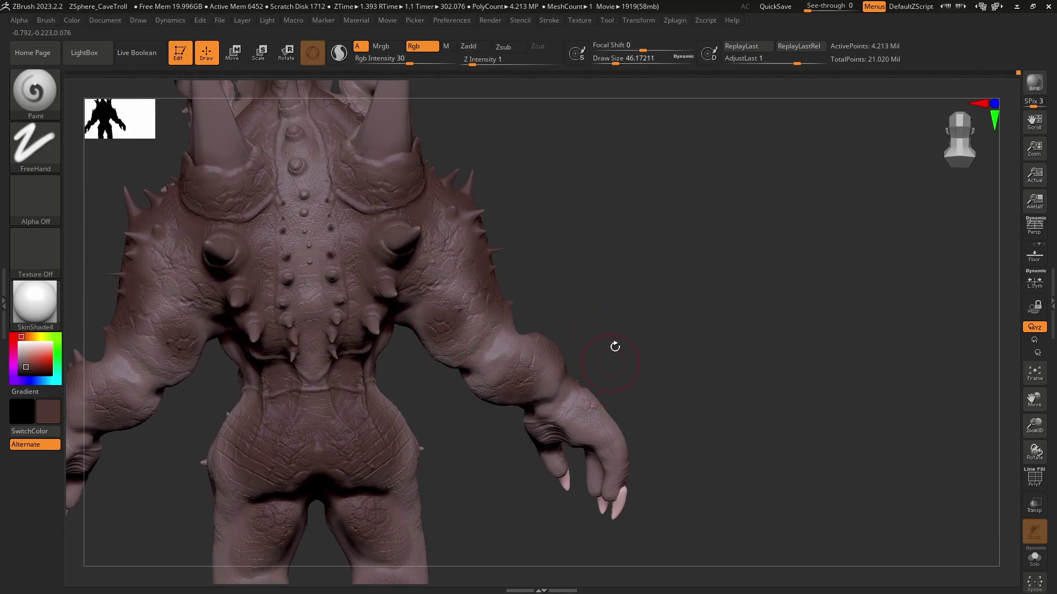
left_click_drag(615, 346, 615, 396)
left_click_drag(606, 285, 535, 270)
left_click_drag(382, 314, 360, 427)
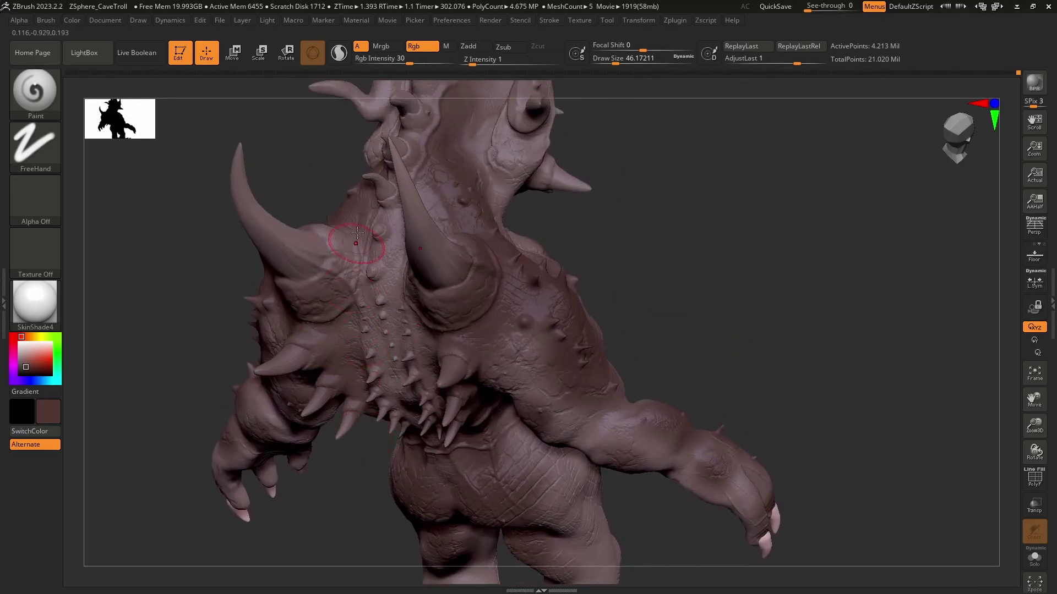
left_click_drag(357, 233, 331, 298)
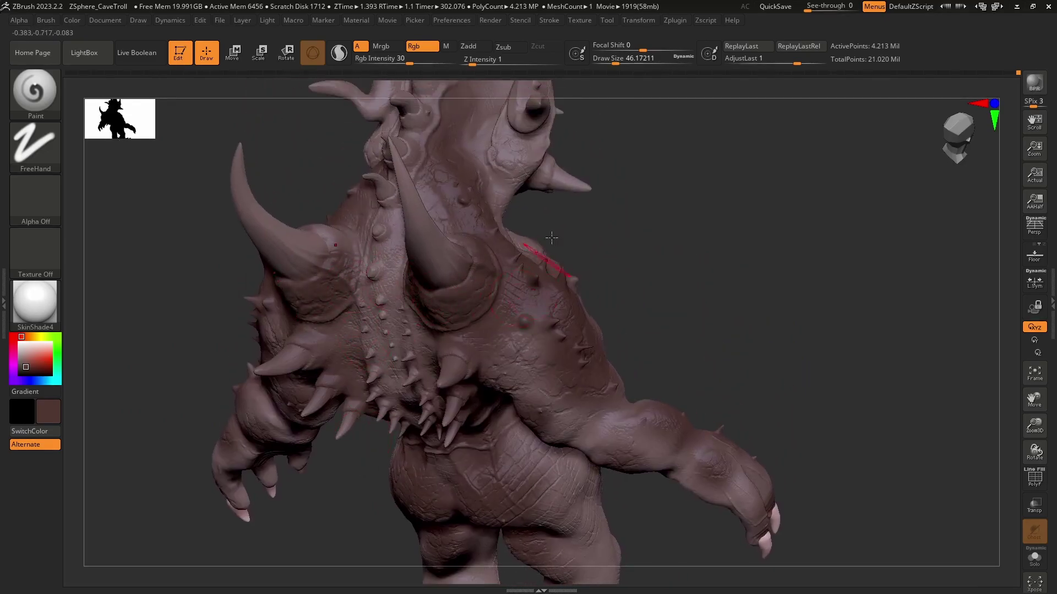
- Darken the chest with symmetric strokes, plus the knees and hip area
mouse_move(552, 238)
left_mouse_down()
mouse_move(707, 274)
mouse_move(651, 220)
mouse_move(417, 235)
mouse_move(407, 242)
mouse_move(415, 247)
left_mouse_up()
mouse_move(495, 308)
left_mouse_down()
mouse_move(531, 329)
mouse_move(374, 274)
left_mouse_up()
mouse_move(523, 392)
left_mouse_down()
mouse_move(570, 264)
mouse_move(549, 306)
left_mouse_up()
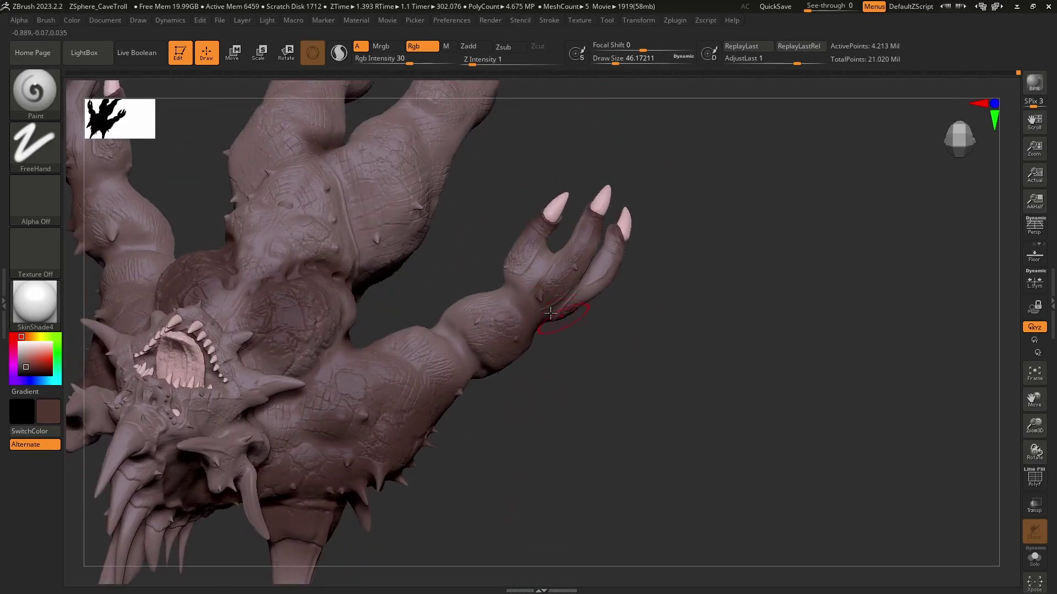
mouse_move(439, 284)
left_mouse_down()
mouse_move(455, 349)
mouse_move(354, 318)
left_mouse_up()
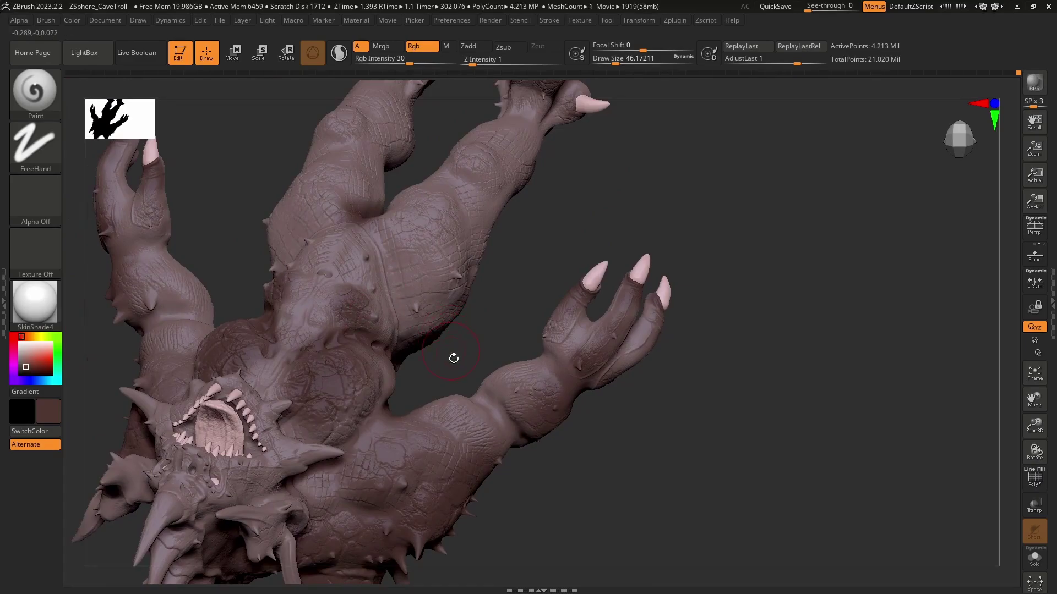
mouse_move(450, 355)
left_mouse_down()
mouse_move(328, 431)
mouse_move(504, 324)
mouse_move(520, 230)
left_mouse_up()
left_click_drag(550, 352, 555, 367)
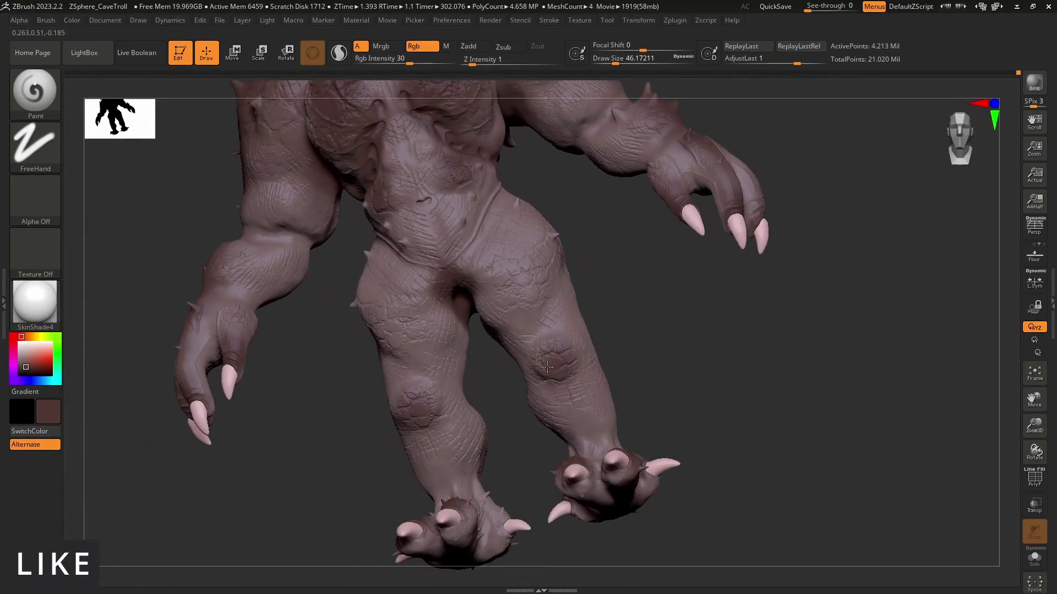
left_click_drag(542, 295, 535, 248)
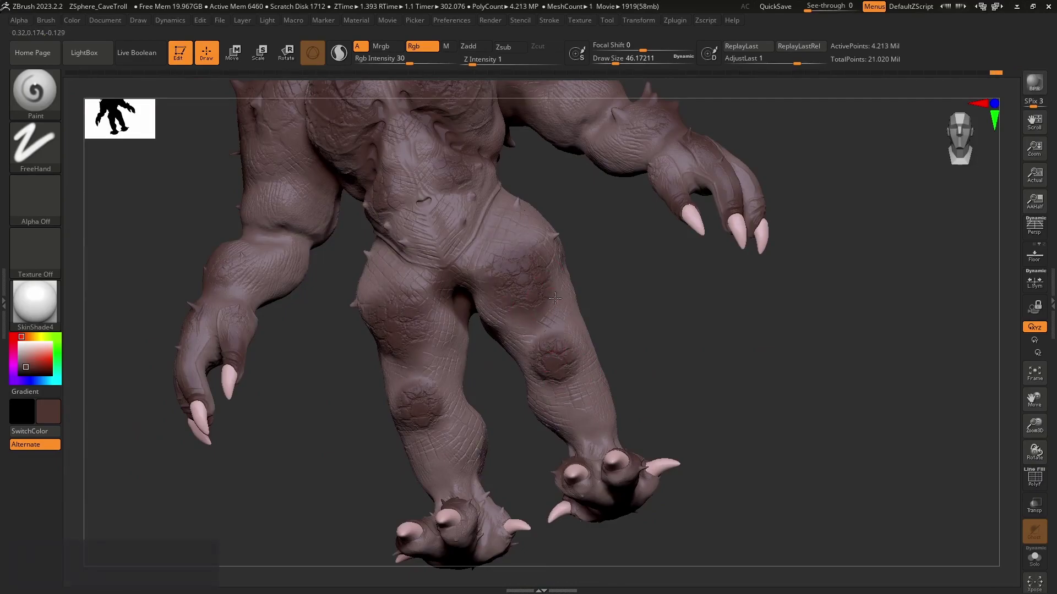
- Shrink the brush to a draw size of about 23 and review legs, claws and torso
mouse_move(617, 319)
left_mouse_down()
mouse_move(652, 345)
mouse_move(660, 330)
mouse_move(668, 374)
mouse_move(659, 387)
left_mouse_up()
key("s")
left_click(660, 360)
key("[")
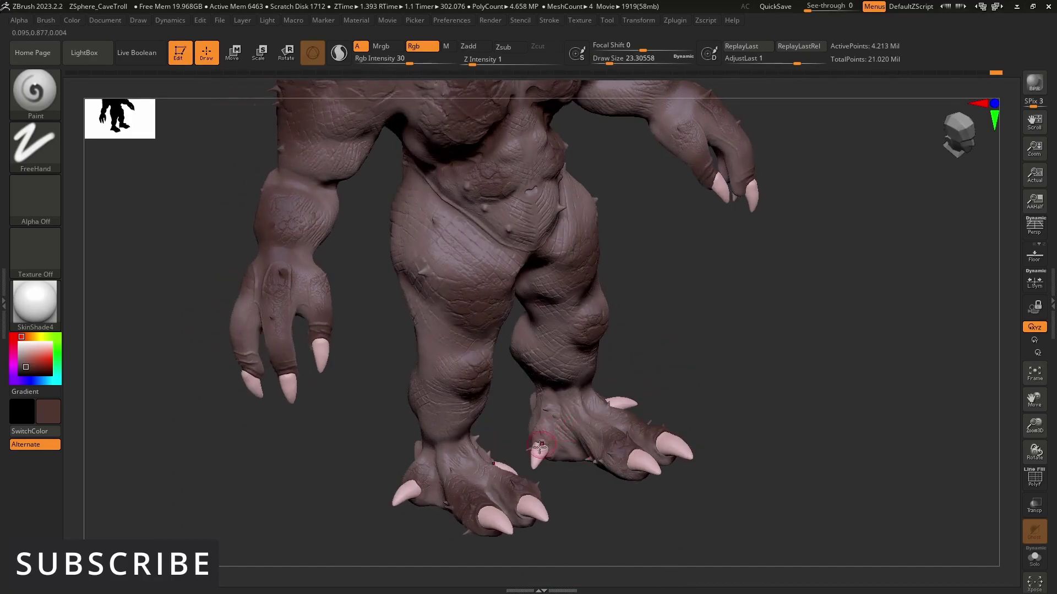
left_click_drag(537, 460, 570, 492)
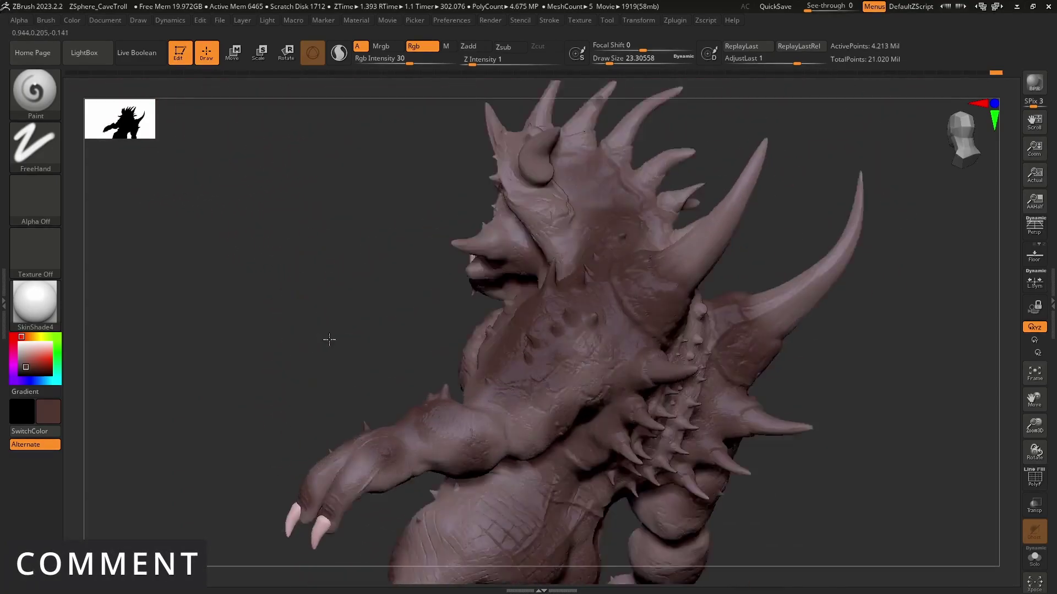
mouse_move(330, 339)
left_mouse_down()
mouse_move(484, 300)
mouse_move(715, 277)
left_mouse_up()
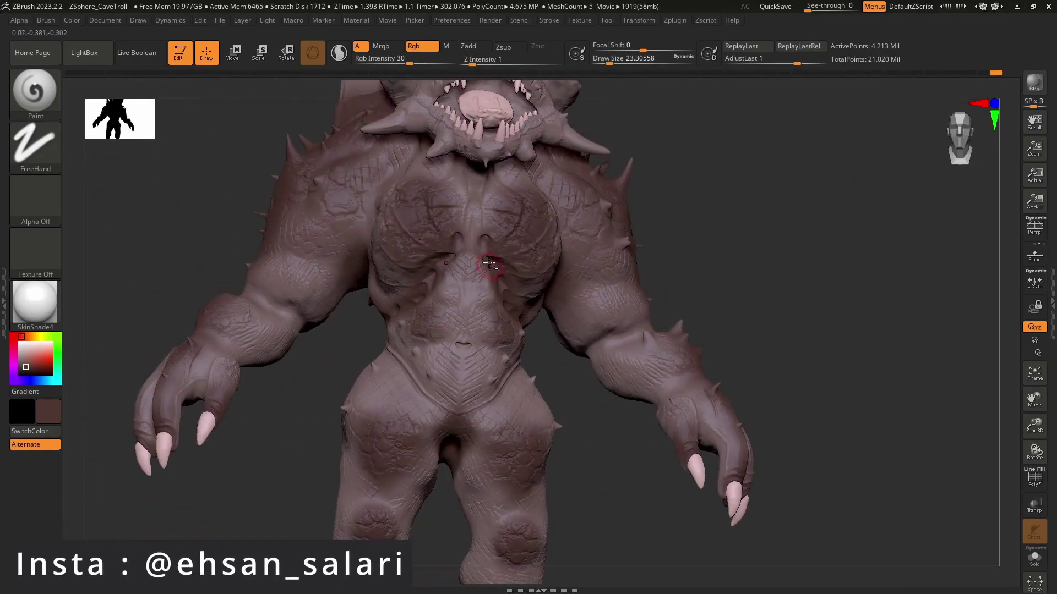
mouse_move(507, 387)
left_mouse_down()
mouse_move(467, 384)
mouse_move(583, 396)
mouse_move(468, 396)
mouse_move(521, 396)
left_mouse_up()
right_click_drag(521, 396, 526, 297, "ctrl")
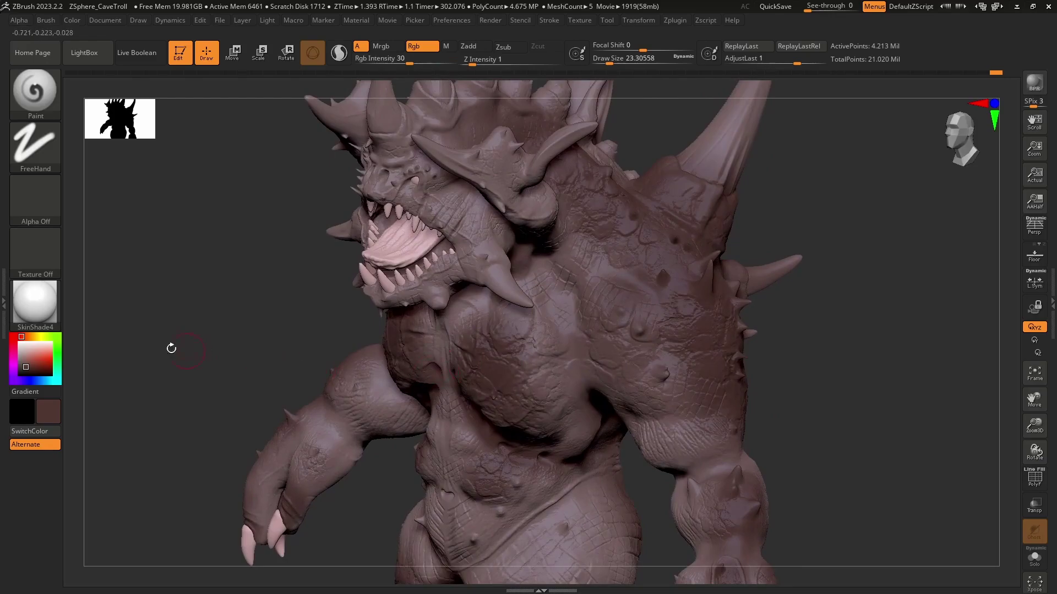
- Pick a darker colour and paint dark strokes along the troll's flank
left_click(20, 371)
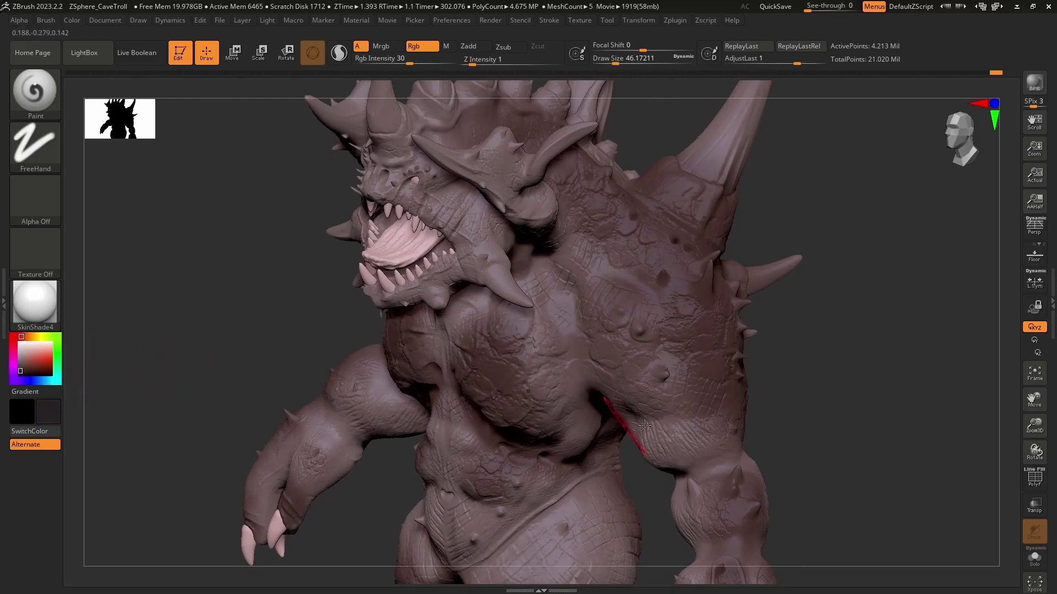
left_click_drag(741, 455, 732, 435)
mouse_move(738, 440)
right_mouse_down()
mouse_move(688, 434)
mouse_move(721, 425)
right_mouse_up()
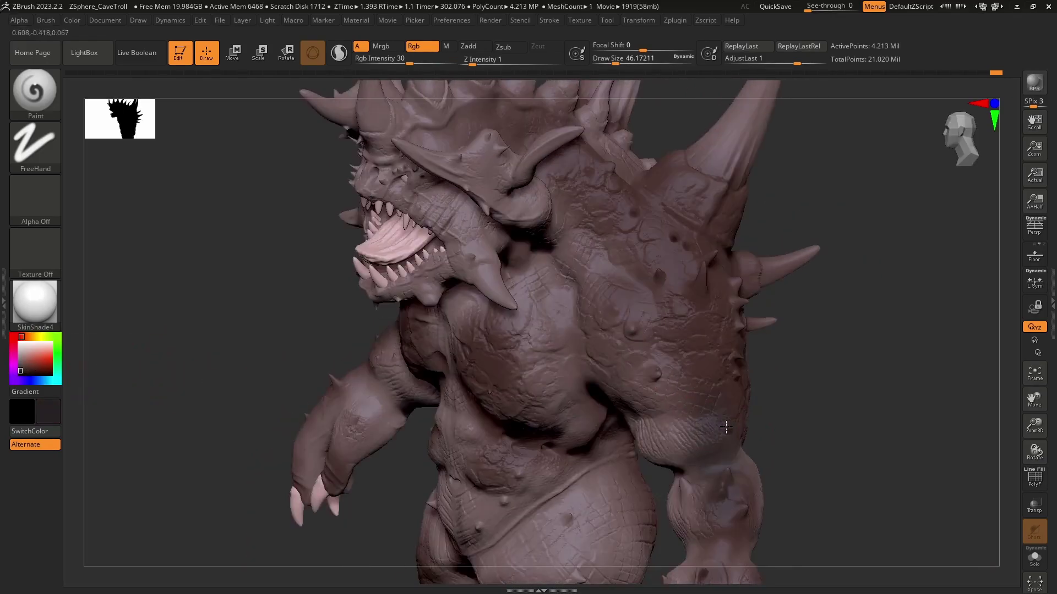
- Pick red, set the stroke to Color Spray and choose a soft round alpha
left_click_drag(46, 353, 48, 358)
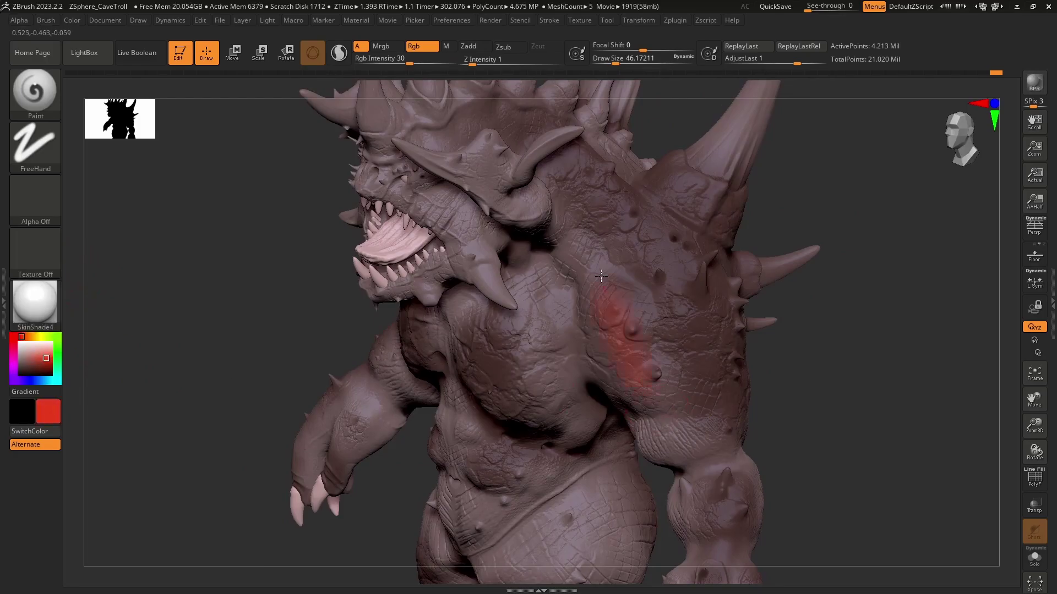
mouse_move(601, 276)
right_mouse_down()
mouse_move(936, 186)
mouse_move(618, 353)
mouse_move(188, 271)
right_mouse_up()
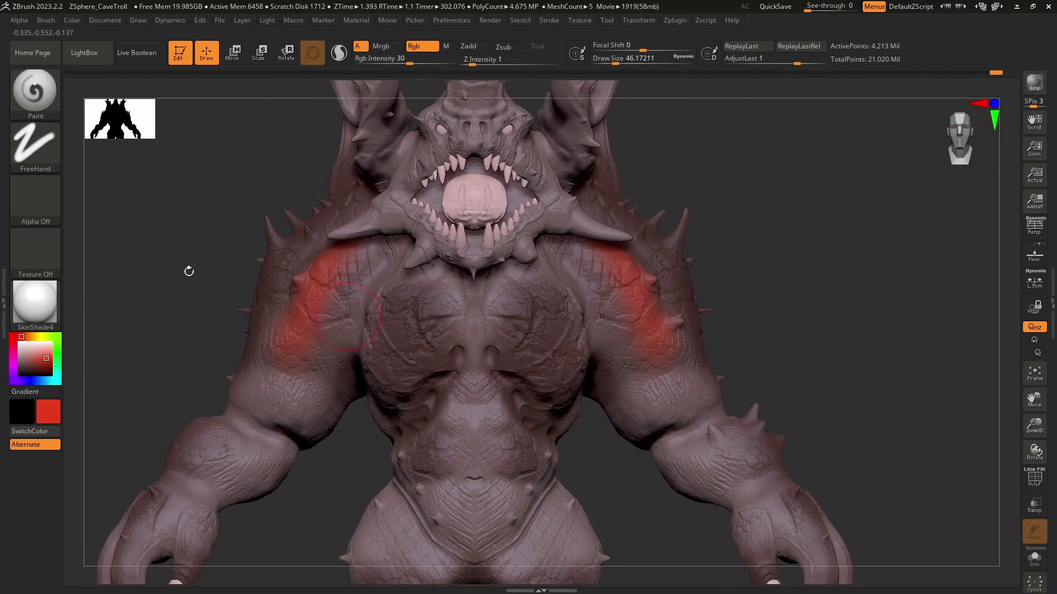
left_click(35, 155)
left_click(261, 156)
left_click(48, 198)
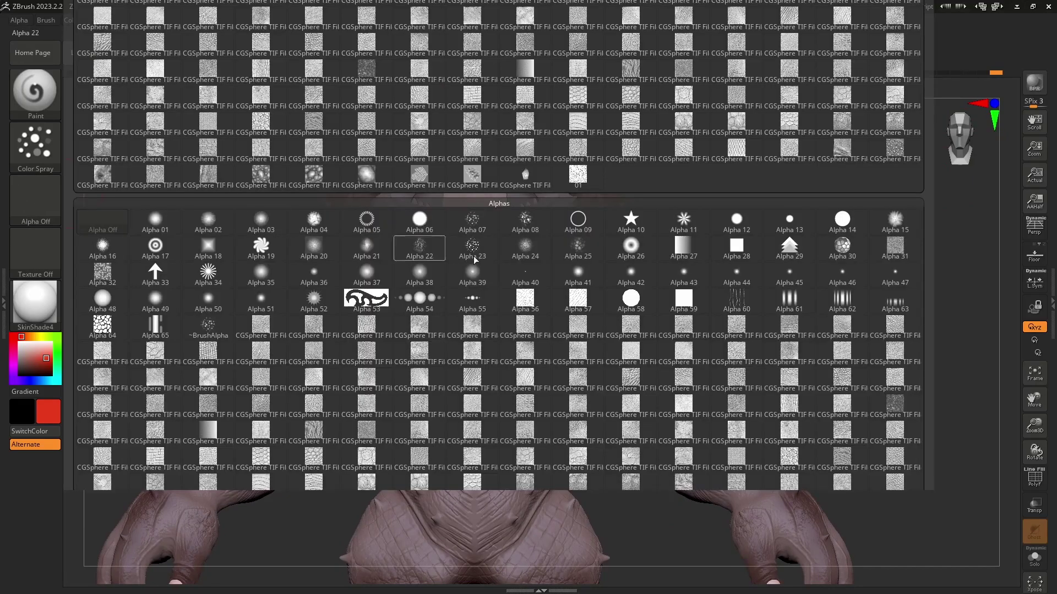
left_click(473, 220)
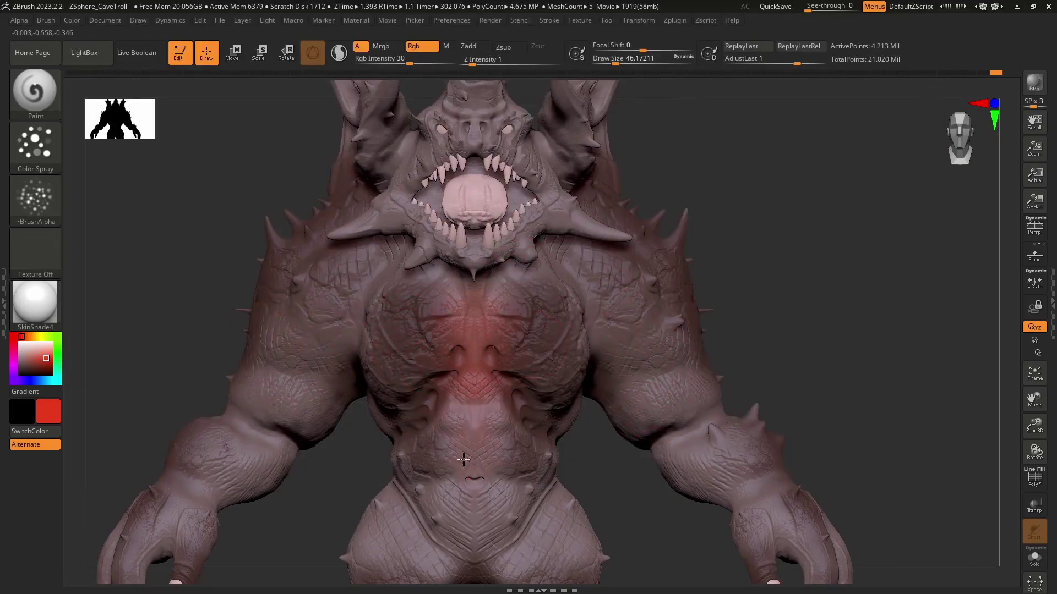
- Pick a darker red and spray it up the centre of the chest
mouse_move(767, 257)
left_mouse_down()
mouse_move(842, 301)
mouse_move(859, 272)
mouse_move(844, 239)
mouse_move(852, 313)
left_mouse_up()
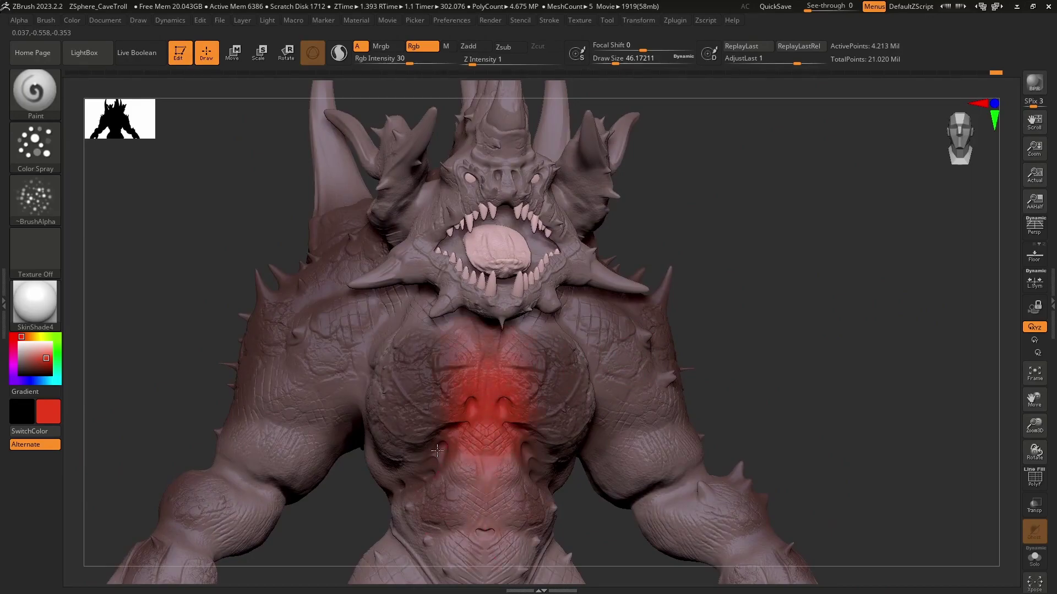
right_click_drag(465, 377, 570, 327)
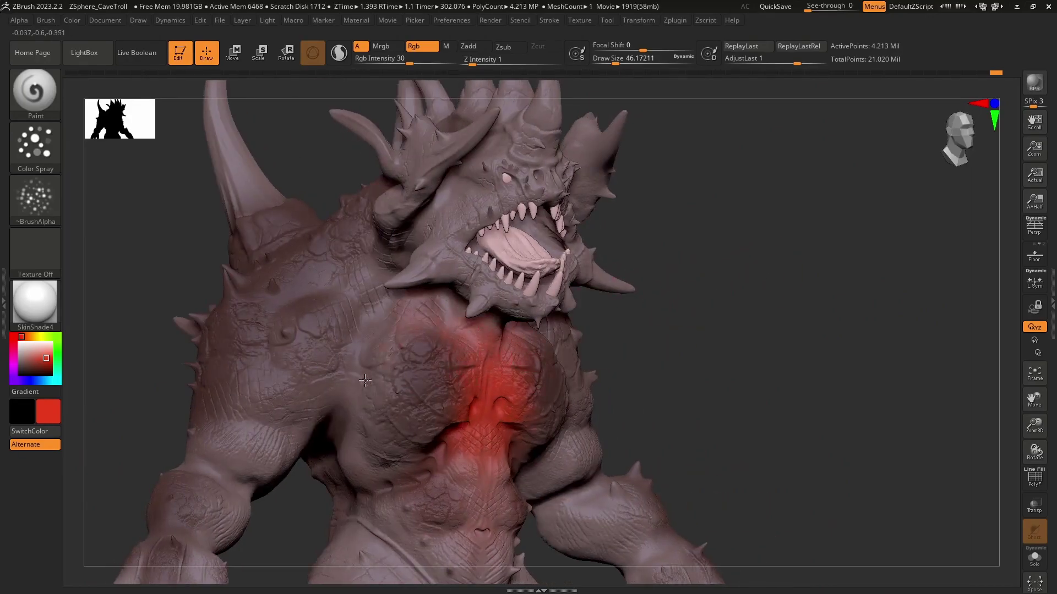
right_click_drag(365, 380, 544, 330)
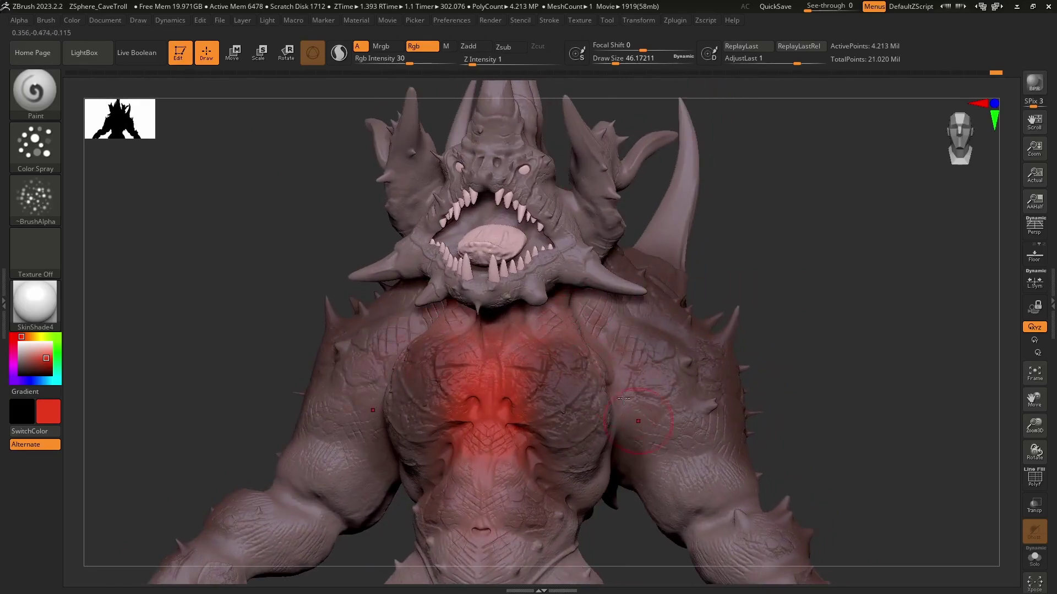
left_click_drag(46, 359, 46, 367)
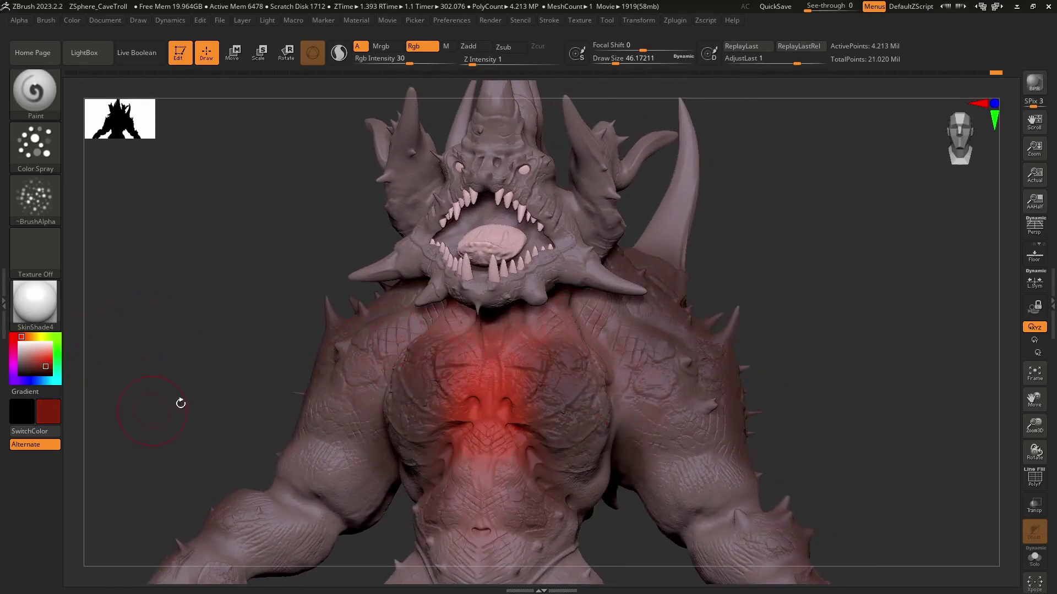
left_click_drag(489, 451, 532, 336)
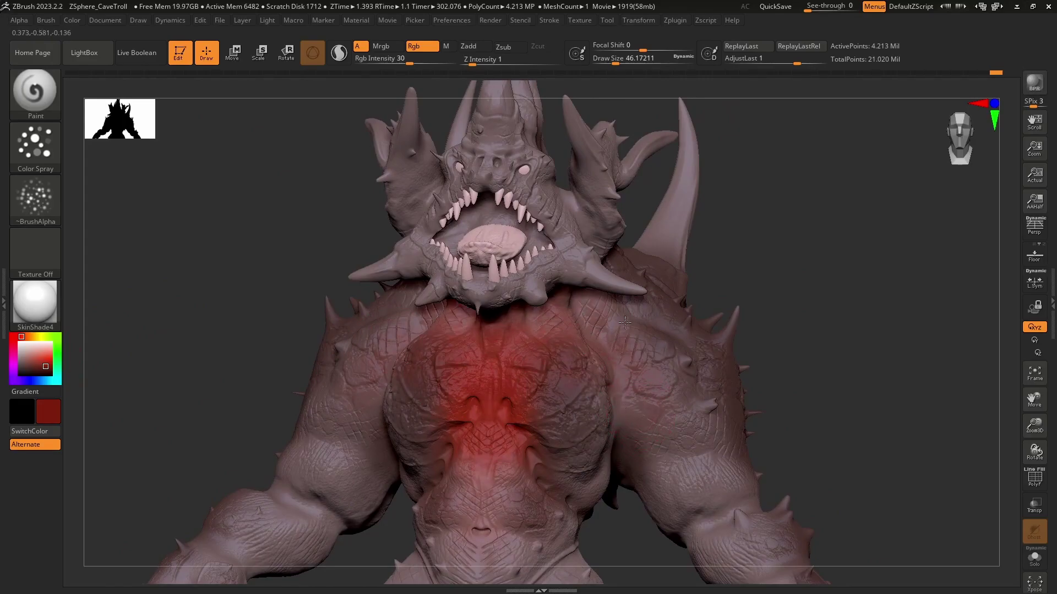
- Spread the red spray over the shoulders, belly and thighs while turning the troll
right_click_drag(813, 395, 779, 315)
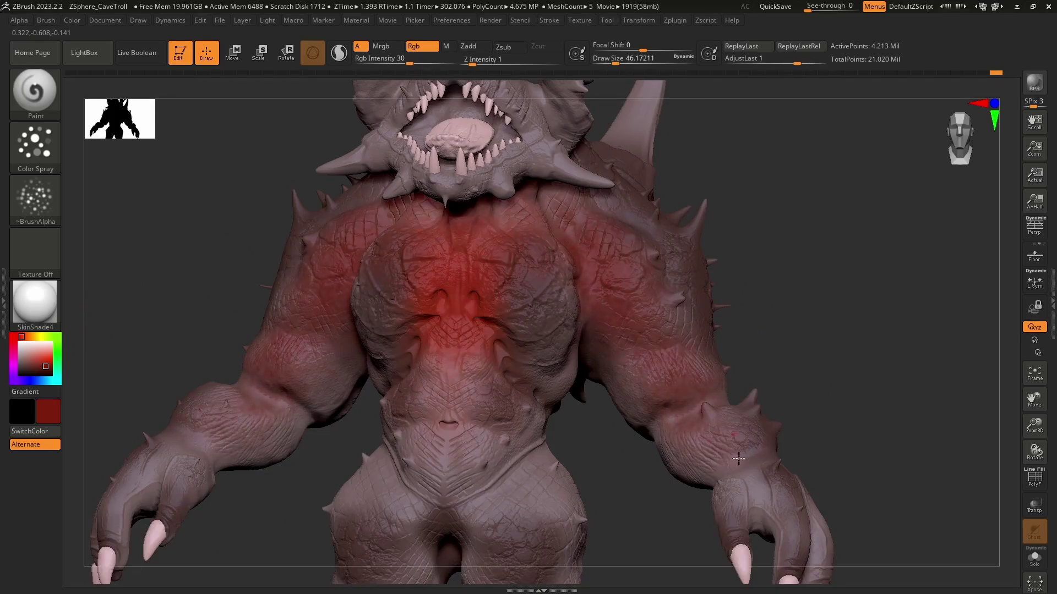
right_click_drag(739, 458, 638, 254)
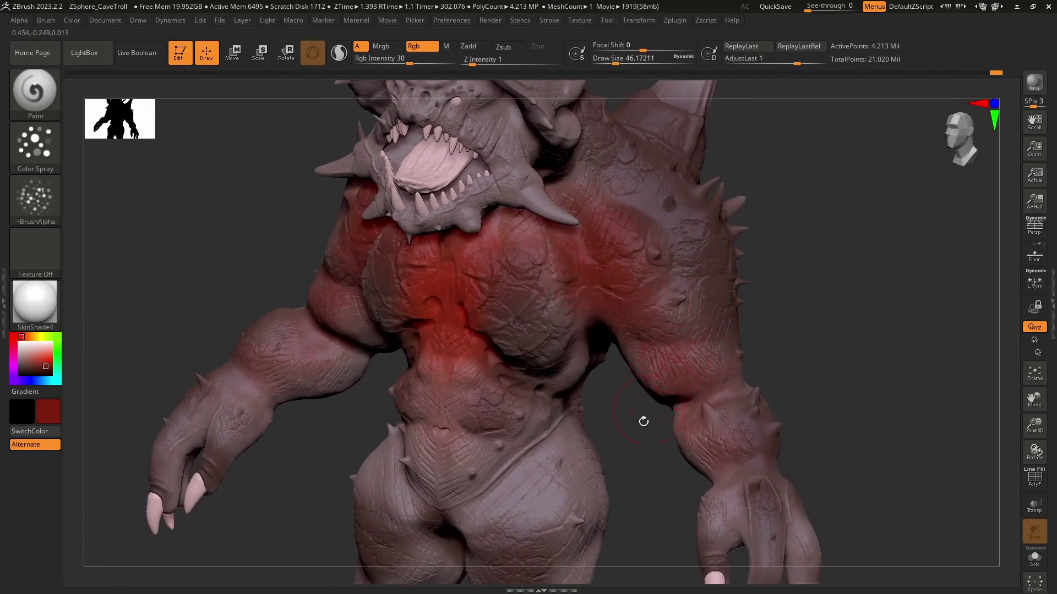
right_click_drag(643, 422, 571, 290)
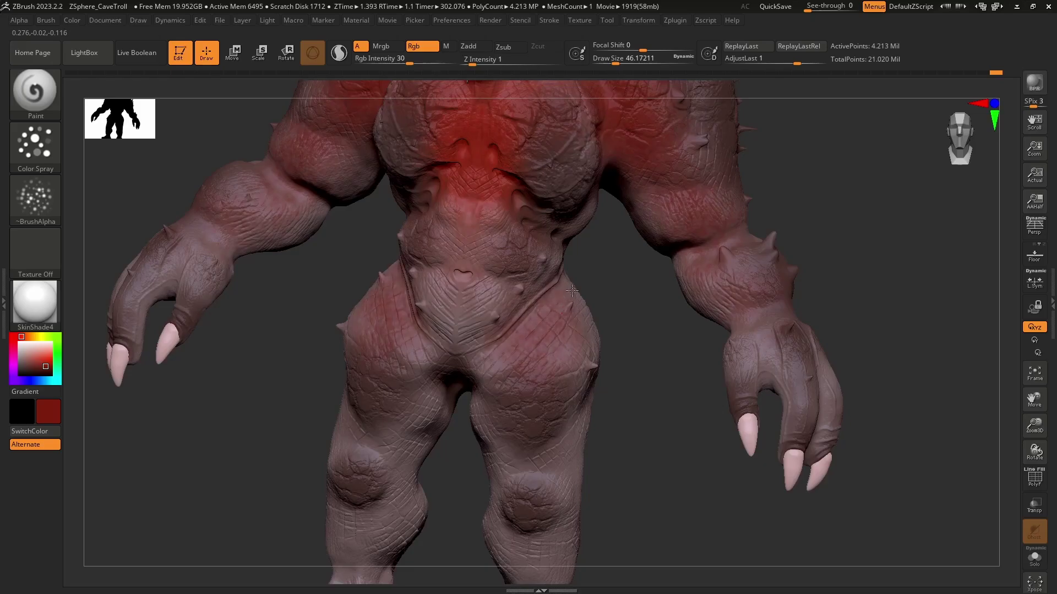
right_click_drag(587, 392, 526, 362, "alt")
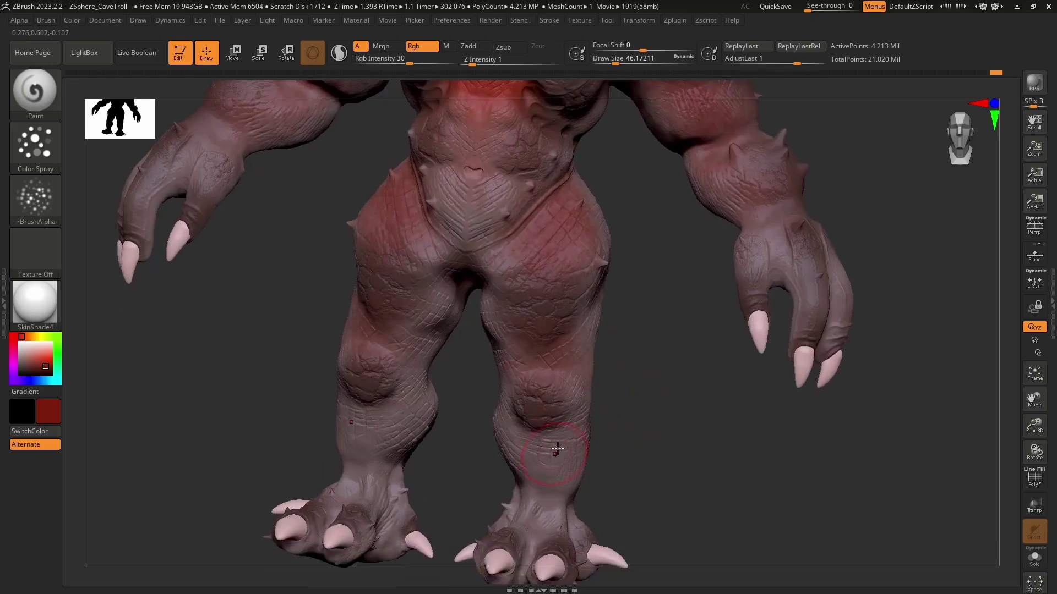
mouse_move(638, 425)
right_mouse_down()
mouse_move(677, 430)
mouse_move(688, 417)
mouse_move(705, 481)
right_mouse_up()
- Spray red over the troll's back, hips and legs while turning it around
right_click_drag(774, 476, 682, 428)
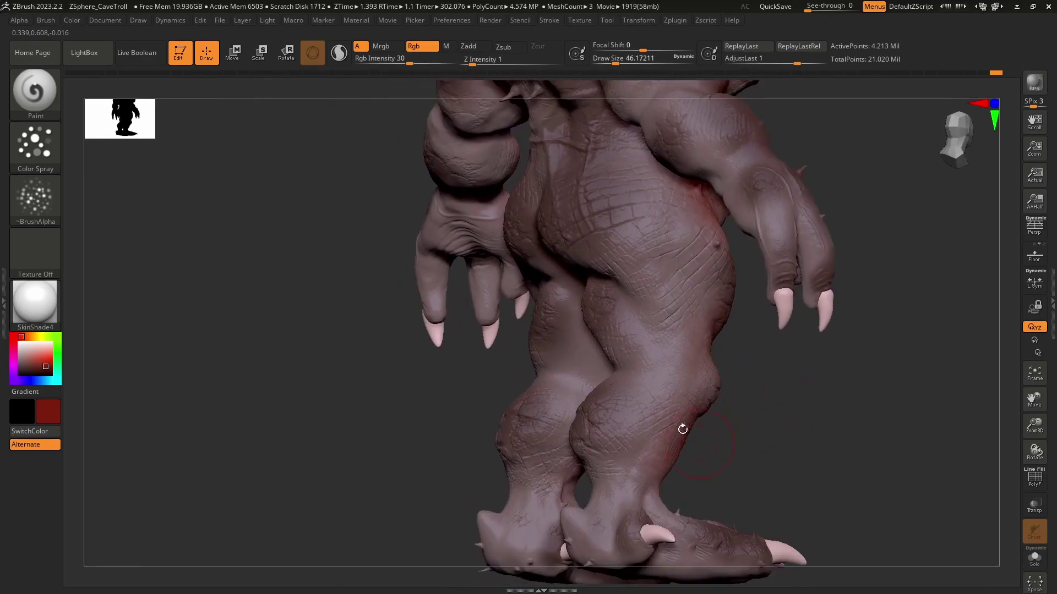
mouse_move(764, 391)
right_mouse_down()
mouse_move(760, 418)
mouse_move(845, 409)
mouse_move(750, 353)
right_mouse_up()
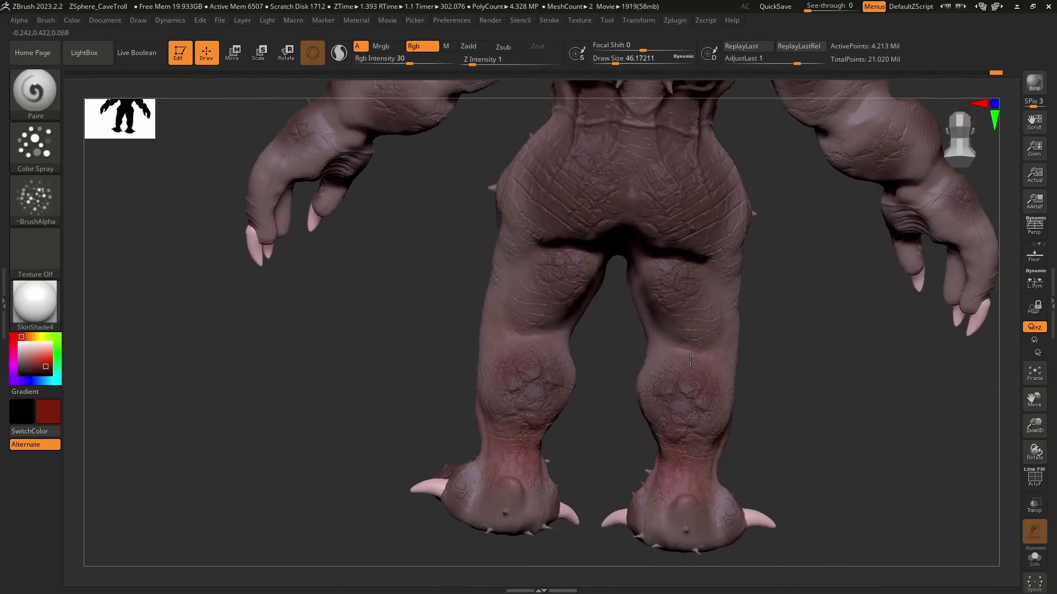
mouse_move(777, 283)
right_mouse_down("alt")
mouse_move(720, 314)
mouse_move(774, 416)
right_mouse_up("alt")
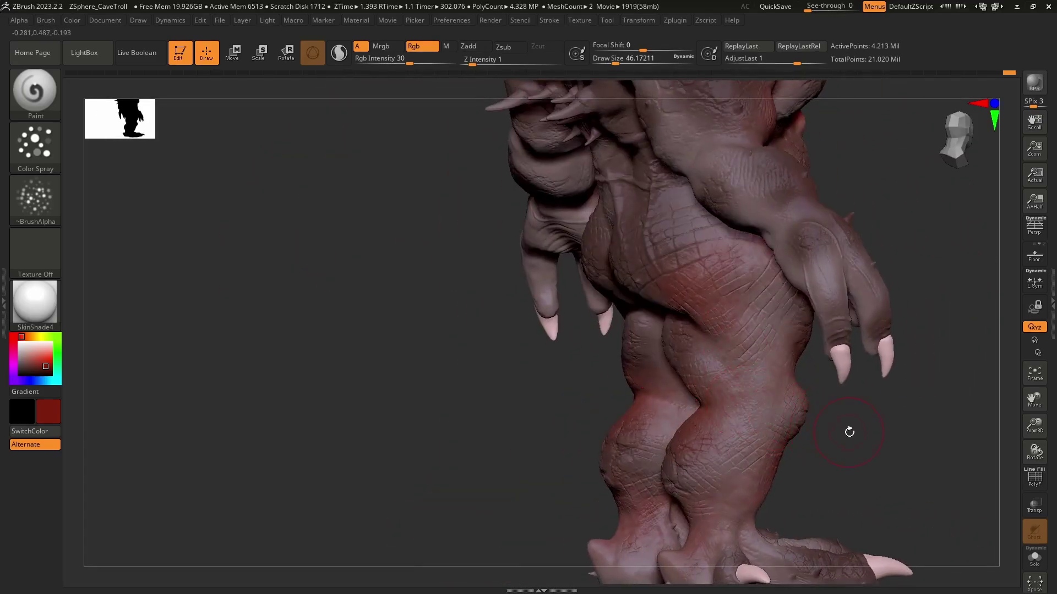
right_click_drag(849, 432, 658, 230, "alt")
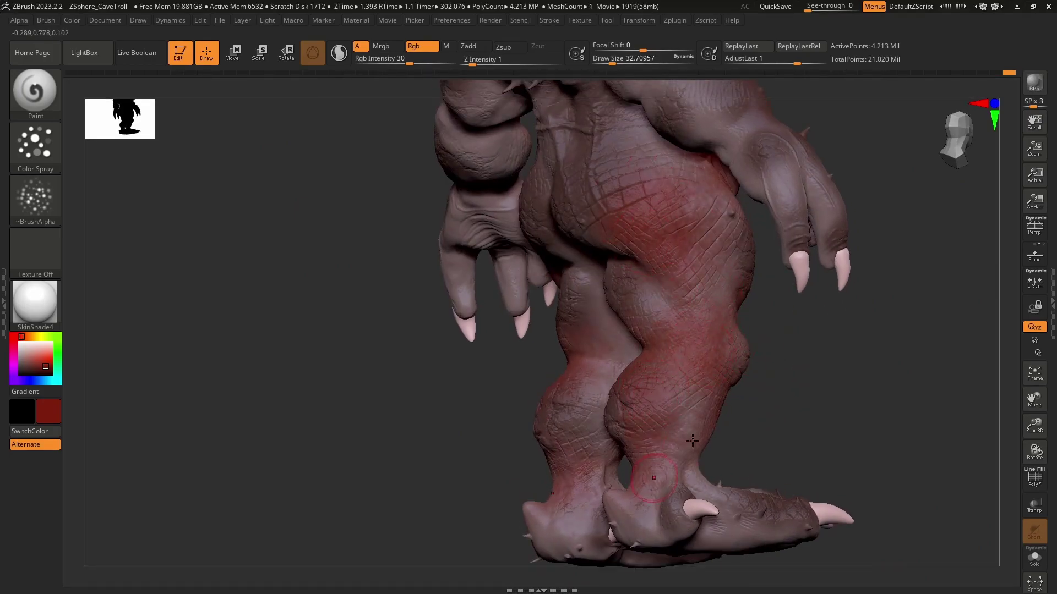
mouse_move(692, 440)
right_mouse_down()
mouse_move(798, 382)
mouse_move(623, 377)
right_mouse_up()
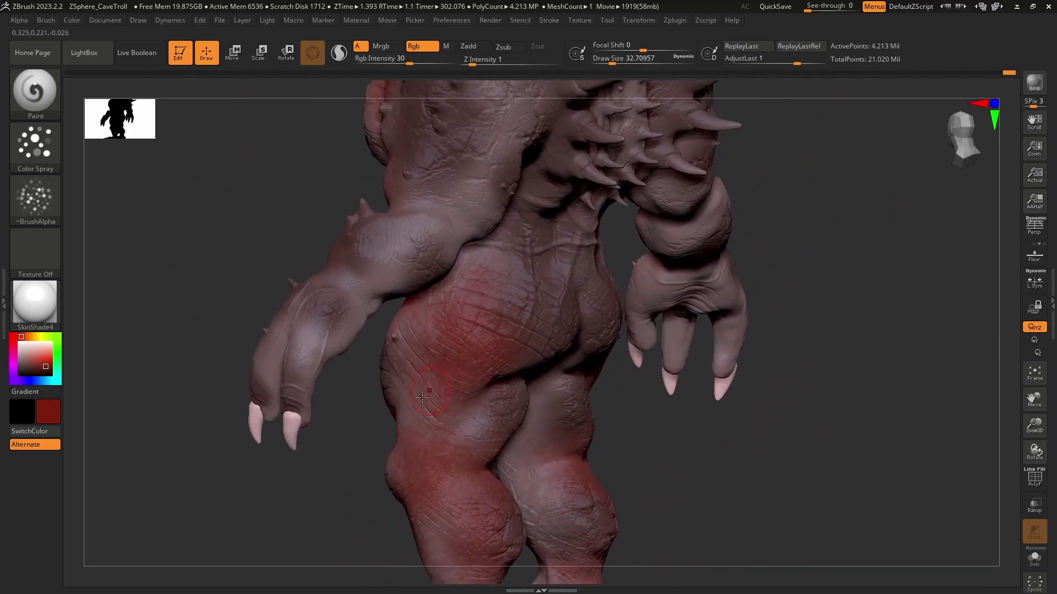
- Paint red onto the upper arms and forearms, then pick a brighter red
mouse_move(401, 419)
right_mouse_down("ctrl")
mouse_move(337, 539)
mouse_move(354, 379)
right_mouse_up("ctrl")
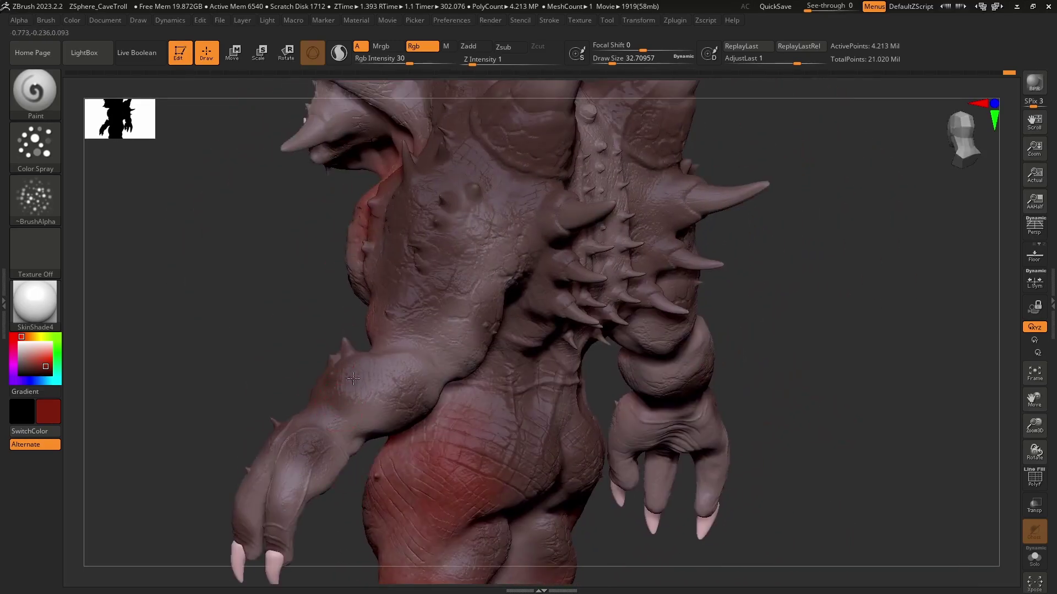
left_click_drag(377, 391, 425, 286)
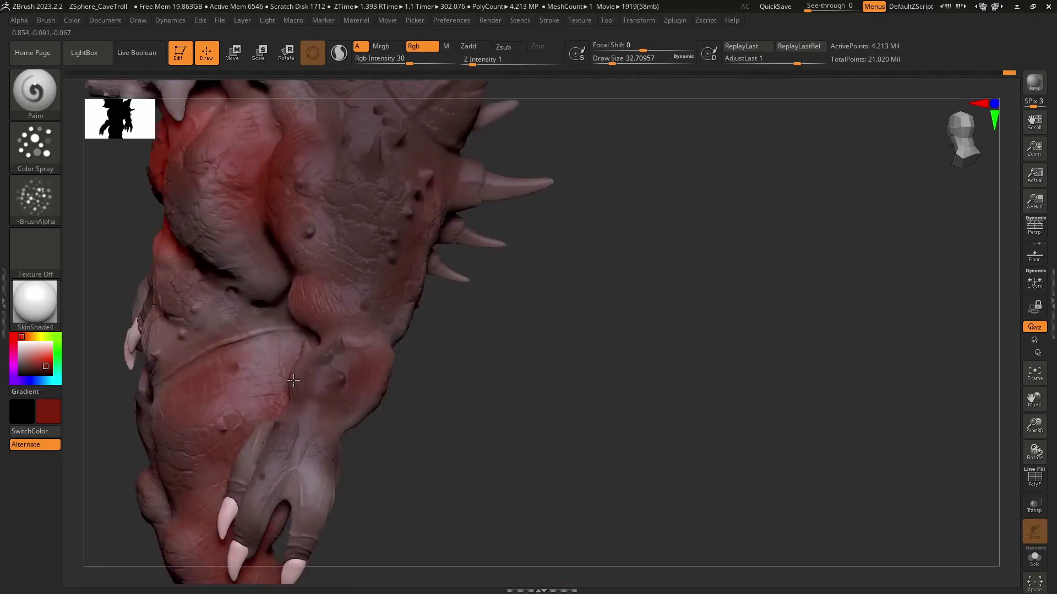
mouse_move(327, 385)
right_mouse_down()
mouse_move(408, 406)
mouse_move(379, 412)
mouse_move(413, 376)
right_mouse_up()
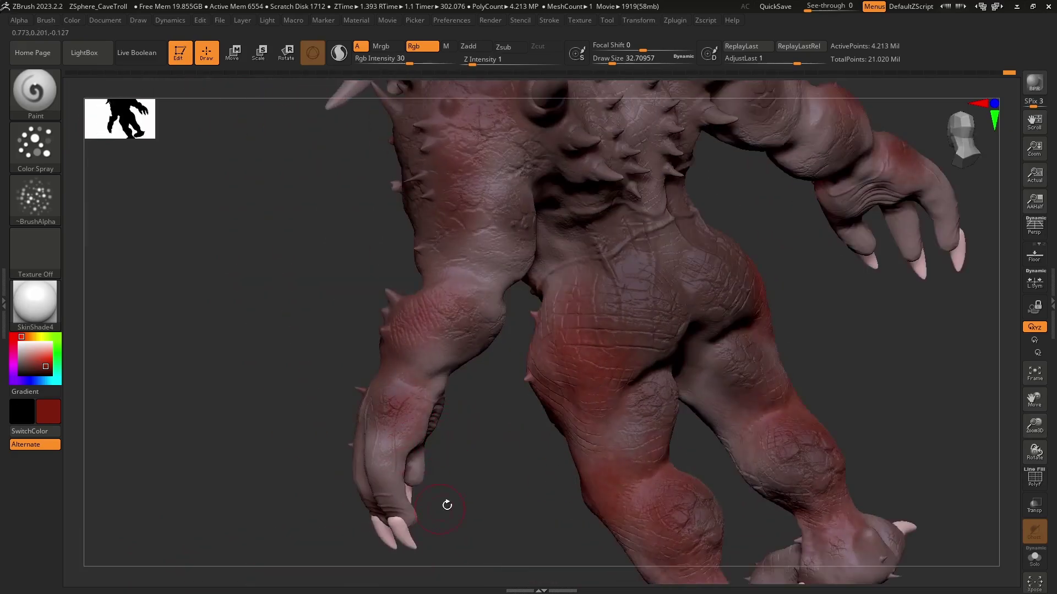
right_click_drag(447, 502, 454, 464)
mouse_move(564, 408)
right_mouse_down()
mouse_move(714, 384)
mouse_move(674, 409)
mouse_move(740, 378)
mouse_move(607, 441)
mouse_move(740, 353)
mouse_move(741, 384)
mouse_move(481, 371)
right_mouse_up()
mouse_move(181, 342)
right_mouse_down("alt")
mouse_move(148, 349)
mouse_move(236, 437)
mouse_move(184, 378)
right_mouse_up("alt")
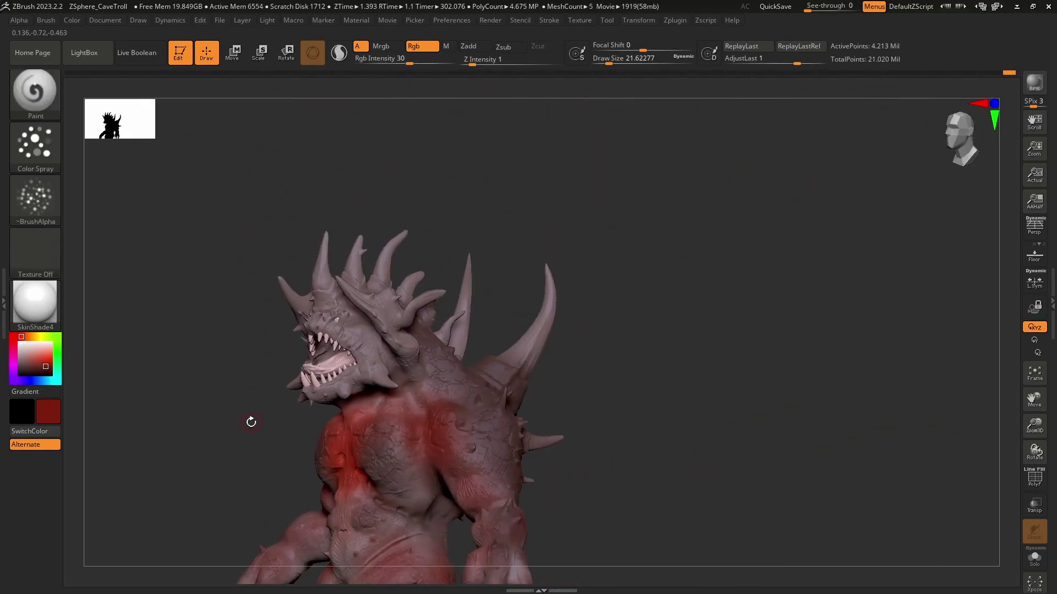
left_click_drag(32, 361, 51, 363)
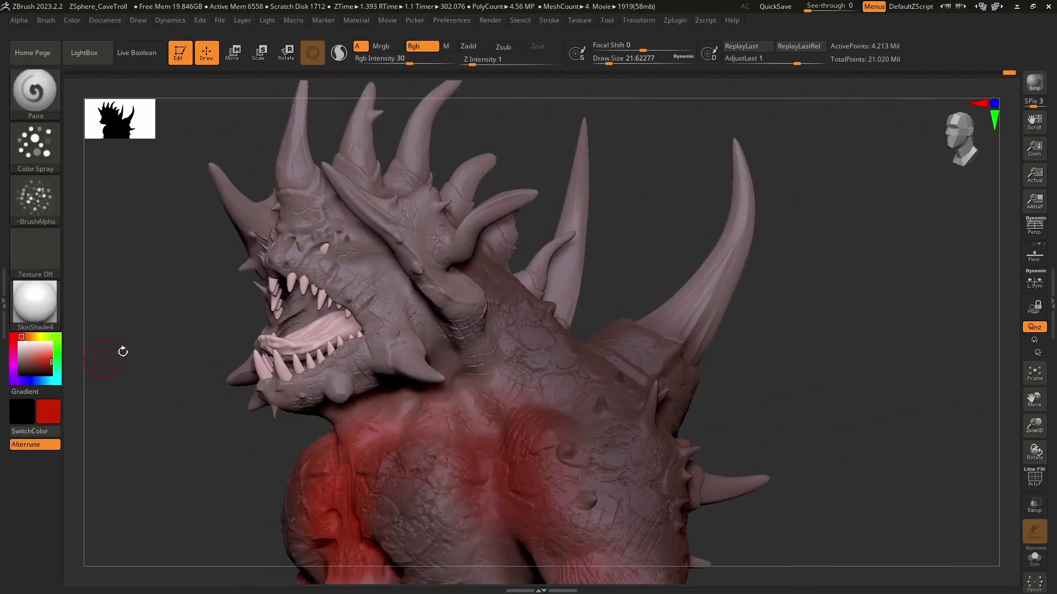
- Enlarge the brush to about 51 and paint the cheek, jaw and snout red
key("s")
left_click_drag(182, 340, 215, 341)
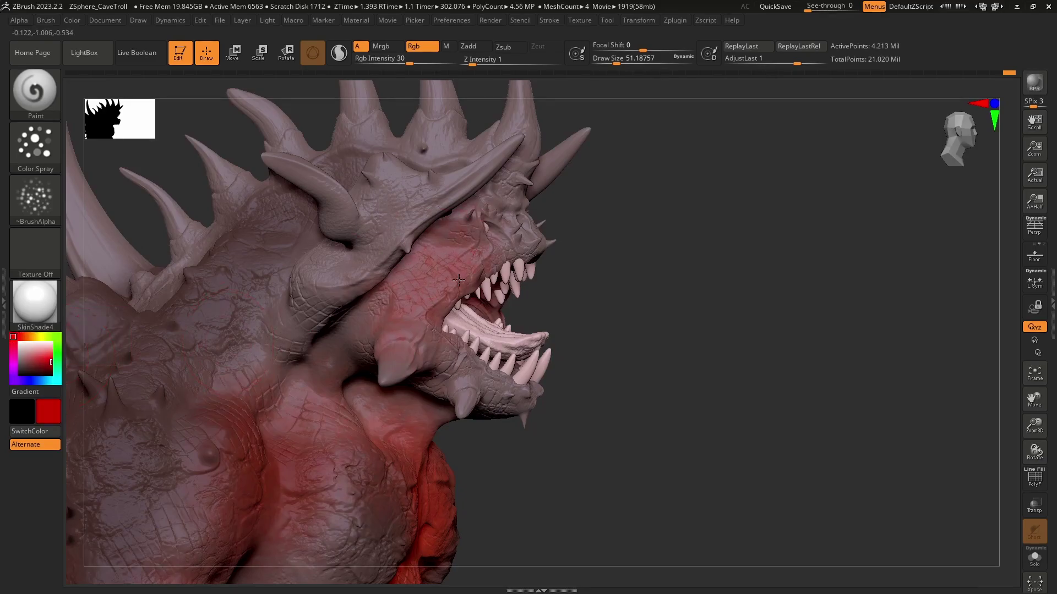
left_click_drag(458, 280, 414, 344)
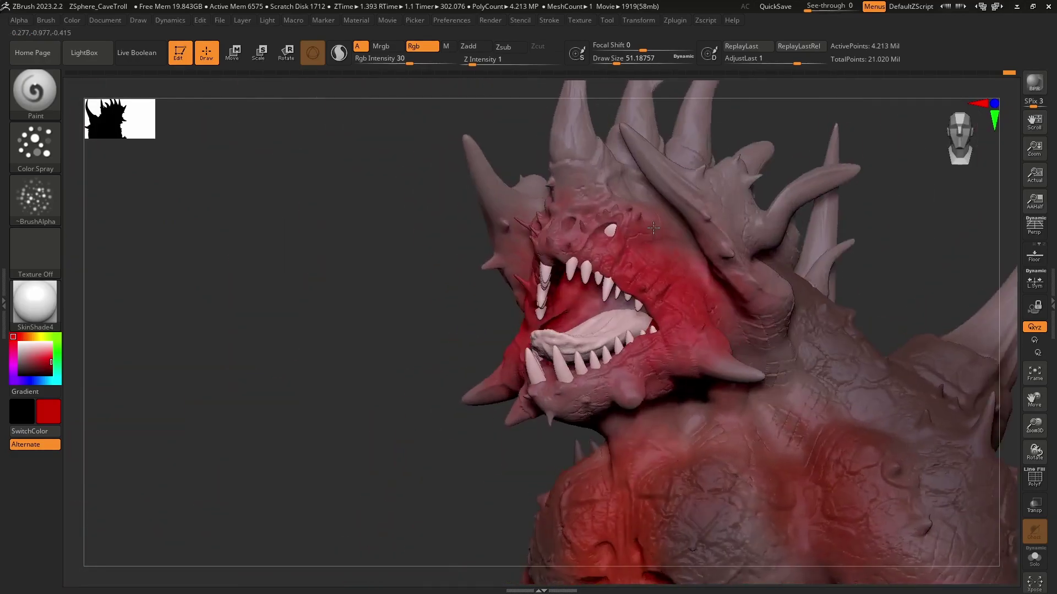
mouse_move(542, 252)
right_mouse_down()
mouse_move(798, 248)
mouse_move(678, 313)
right_mouse_up()
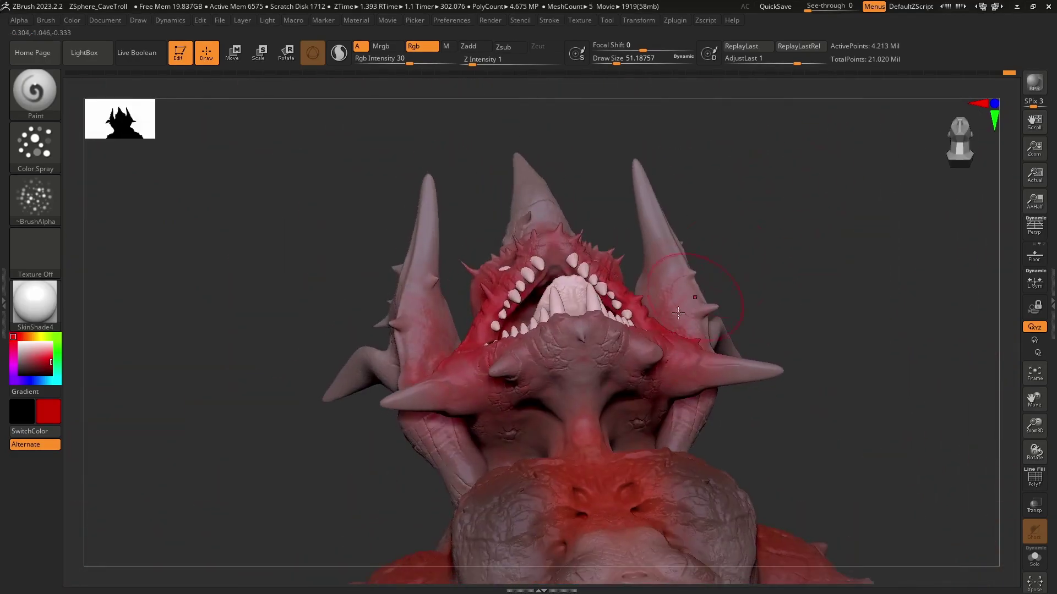
left_click_drag(593, 361, 575, 344)
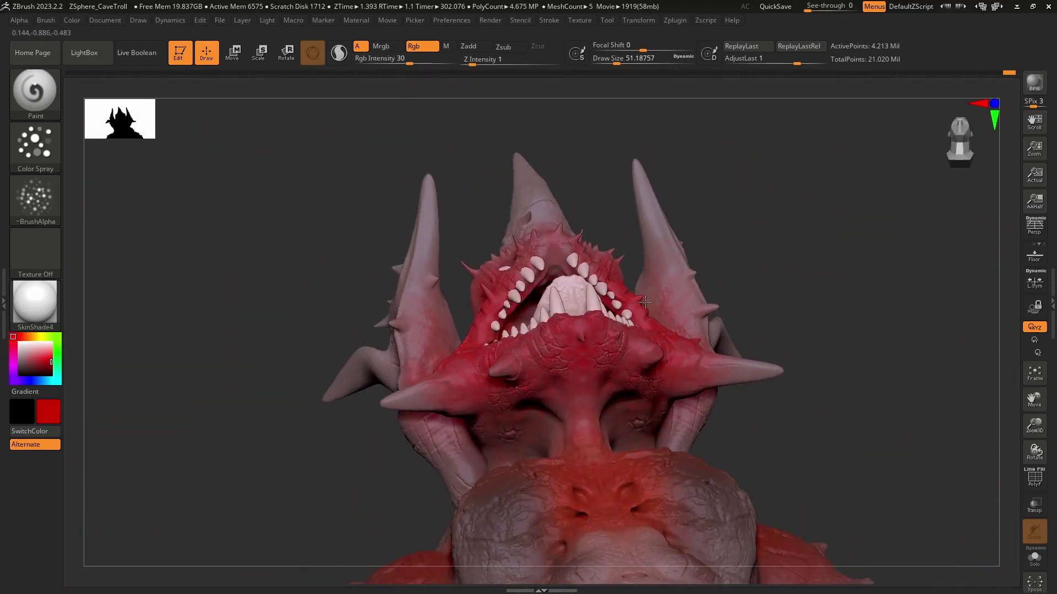
- Paint the horns framing the face red, doubling the brush size for broader coverage
left_click_drag(645, 302, 648, 287)
left_click_drag(548, 181, 528, 212)
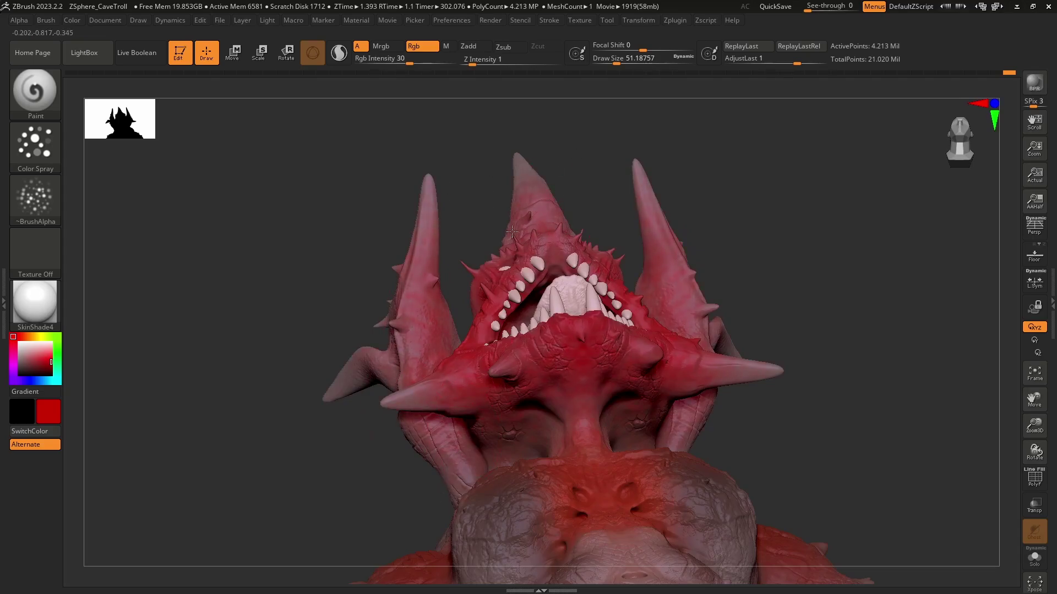
key("bracketright")
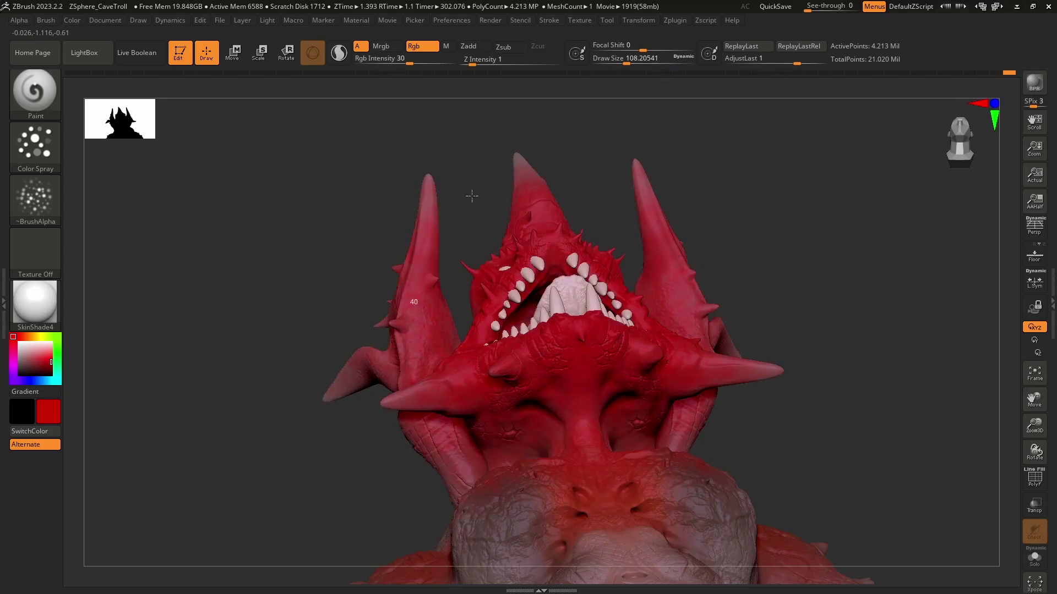
right_click_drag(559, 416, 650, 283)
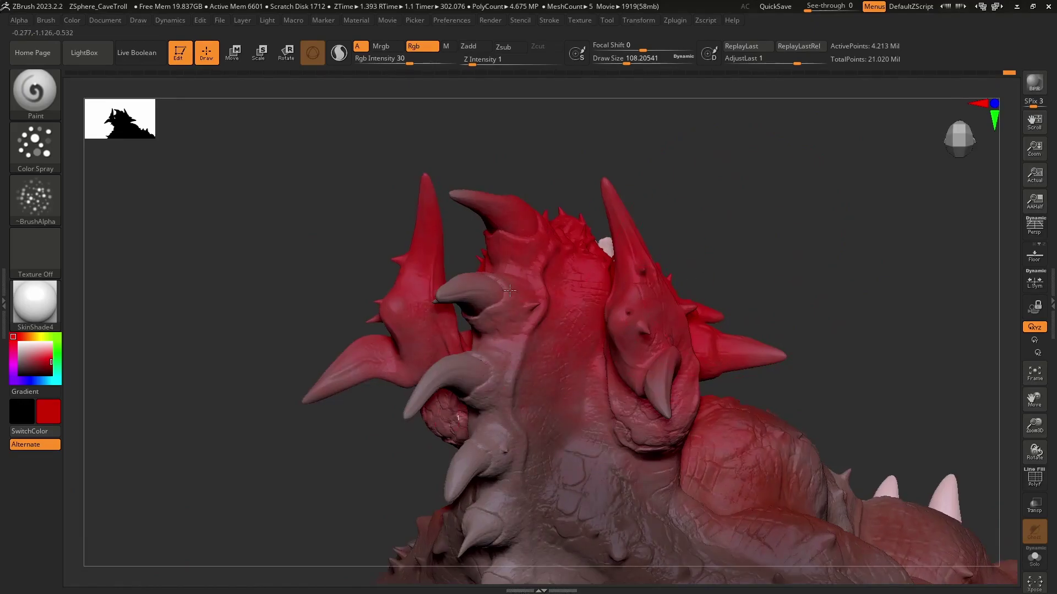
mouse_move(714, 430)
right_mouse_down()
mouse_move(479, 309)
mouse_move(573, 419)
mouse_move(600, 284)
right_mouse_up()
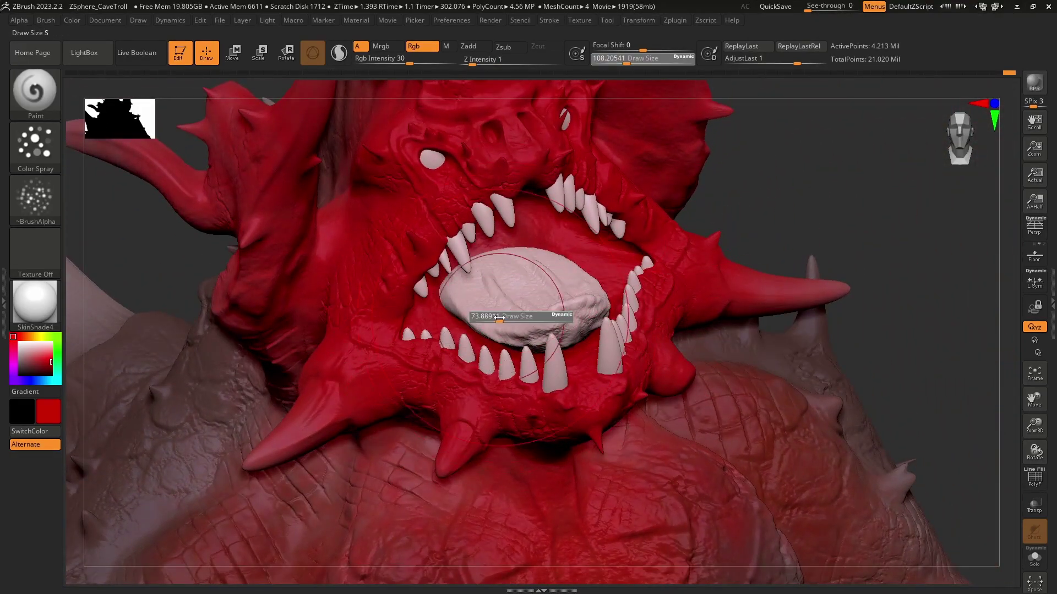
- With pink colour, a smaller brush and Z Intensity 10, tint the gum below the lower front teeth
mouse_move(600, 283)
right_mouse_down()
mouse_move(568, 329)
mouse_move(432, 322)
right_mouse_up()
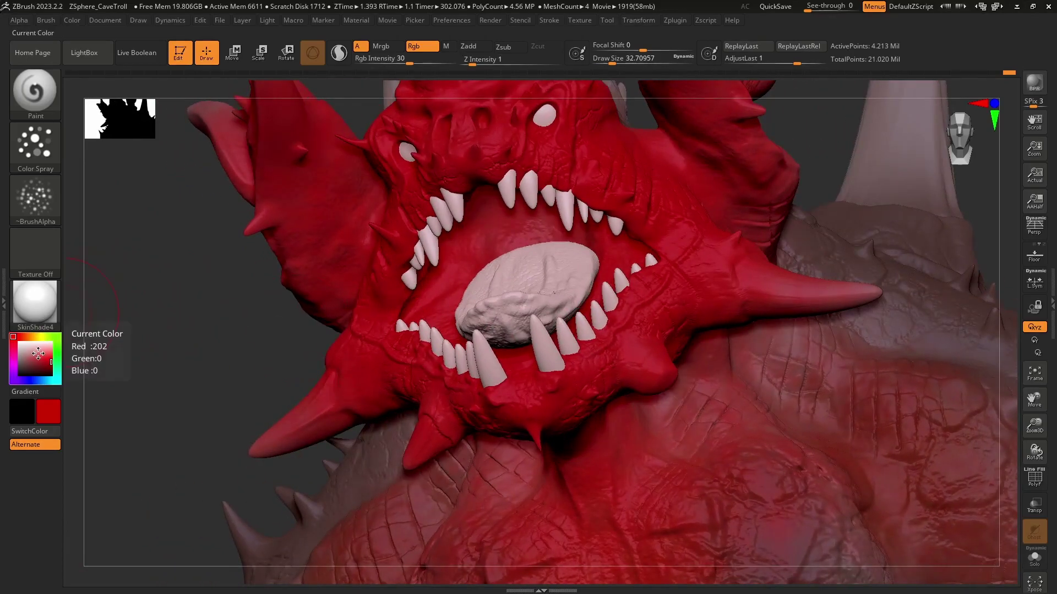
left_click(36, 352)
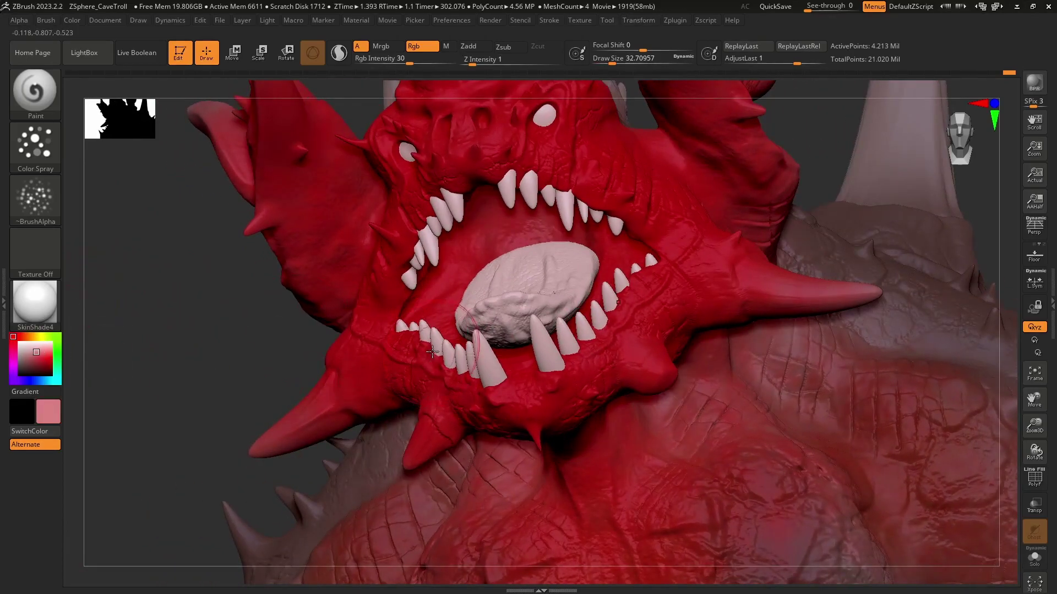
key("bracketleft")
key("bracketleft")
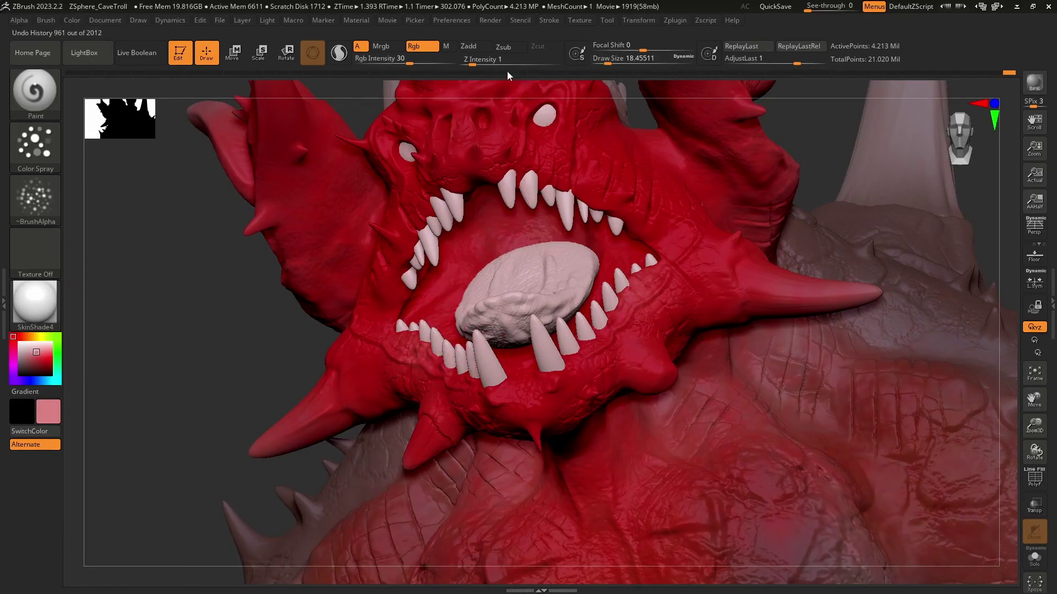
left_click_drag(472, 64, 493, 65)
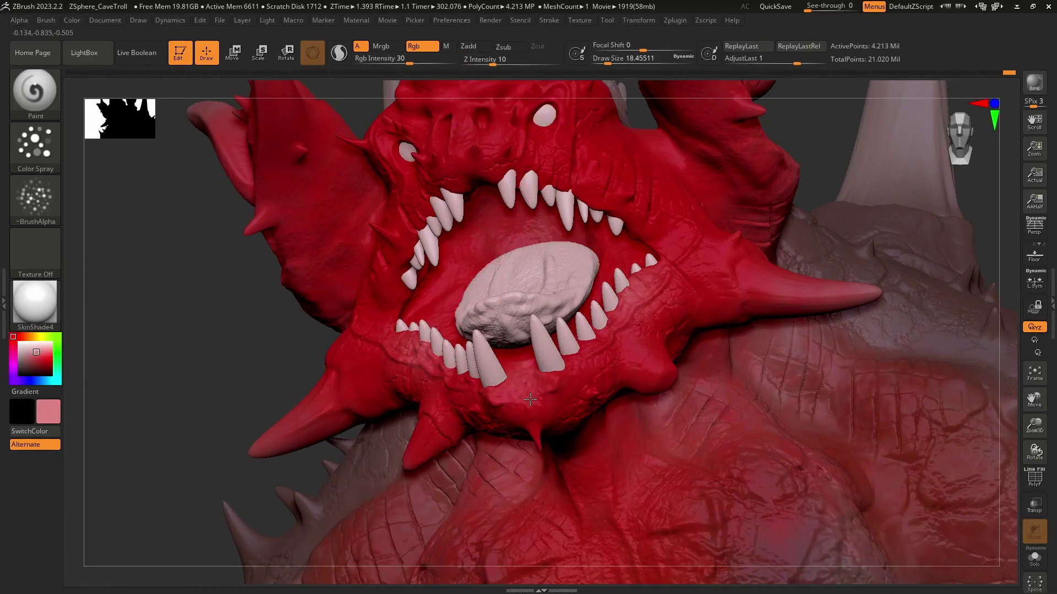
left_click_drag(430, 364, 575, 358)
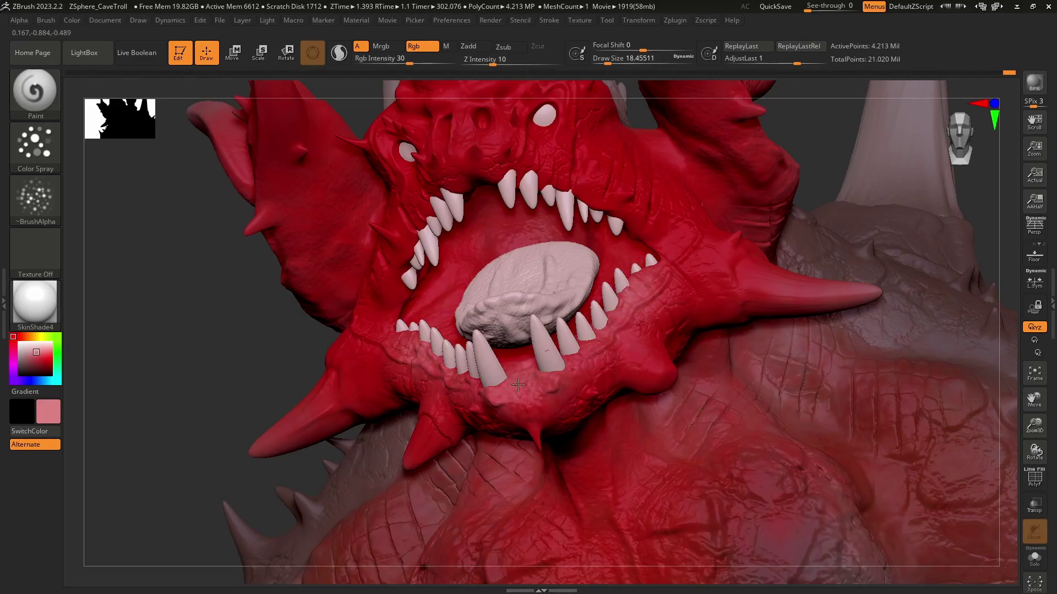
- Orbit around the open mouth to inspect the gum, then fit the whole creature in view
mouse_move(330, 330)
left_mouse_down()
mouse_move(288, 346)
mouse_move(308, 353)
left_mouse_up()
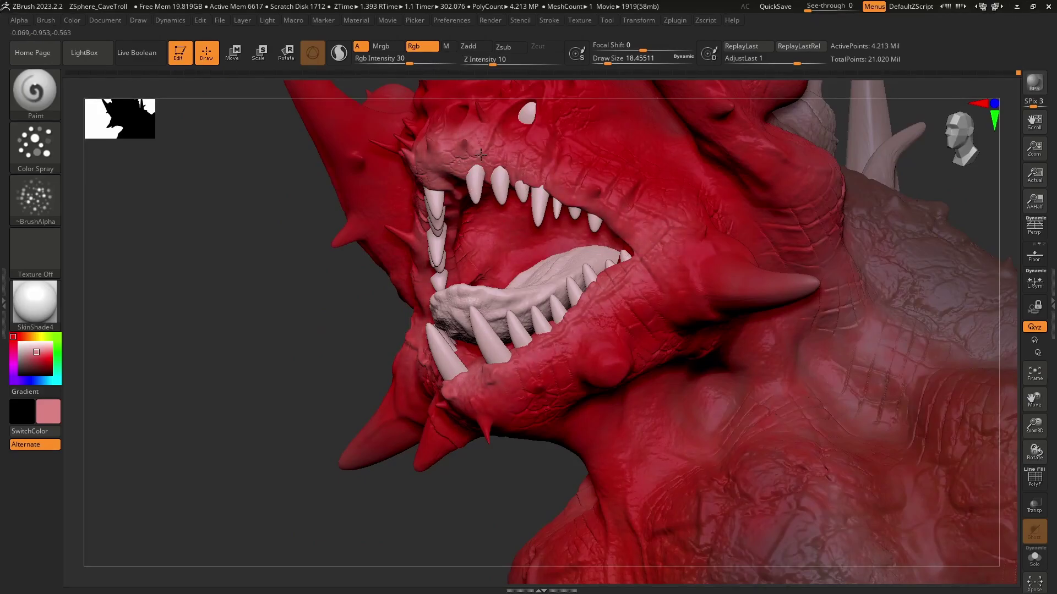
mouse_move(616, 220)
left_mouse_down()
mouse_move(330, 343)
mouse_move(531, 327)
left_mouse_up()
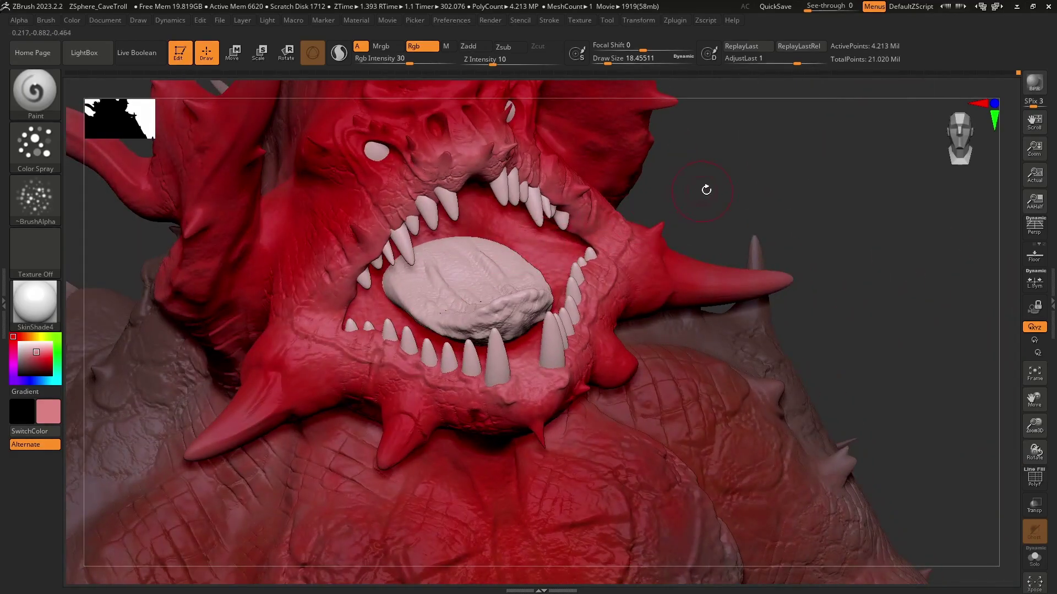
mouse_move(706, 190)
left_mouse_down()
mouse_move(712, 180)
mouse_move(573, 209)
left_mouse_up()
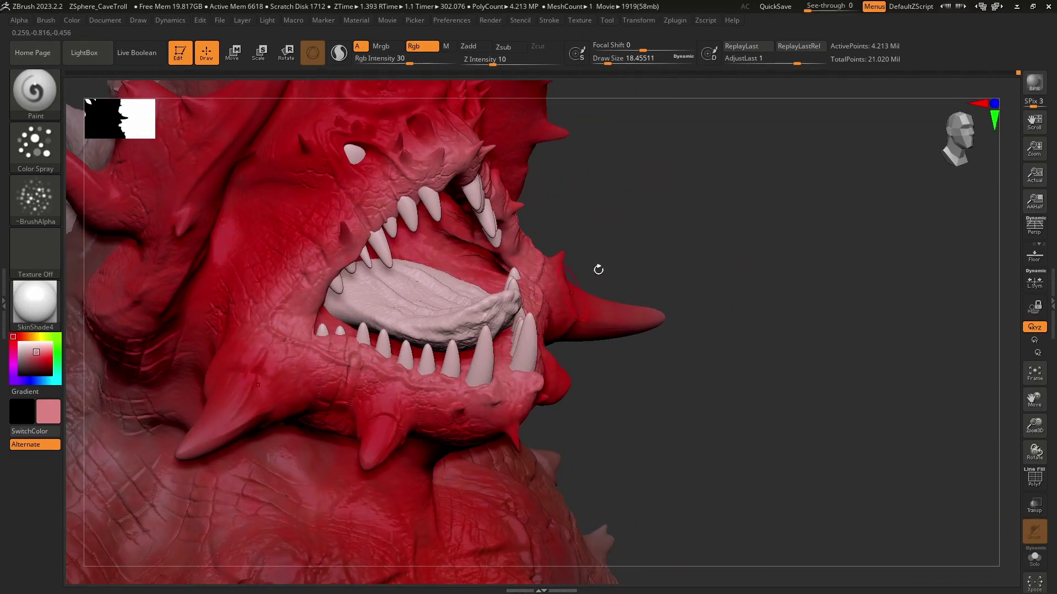
mouse_move(596, 269)
left_mouse_down()
mouse_move(422, 183)
mouse_move(825, 318)
mouse_move(761, 369)
left_mouse_up()
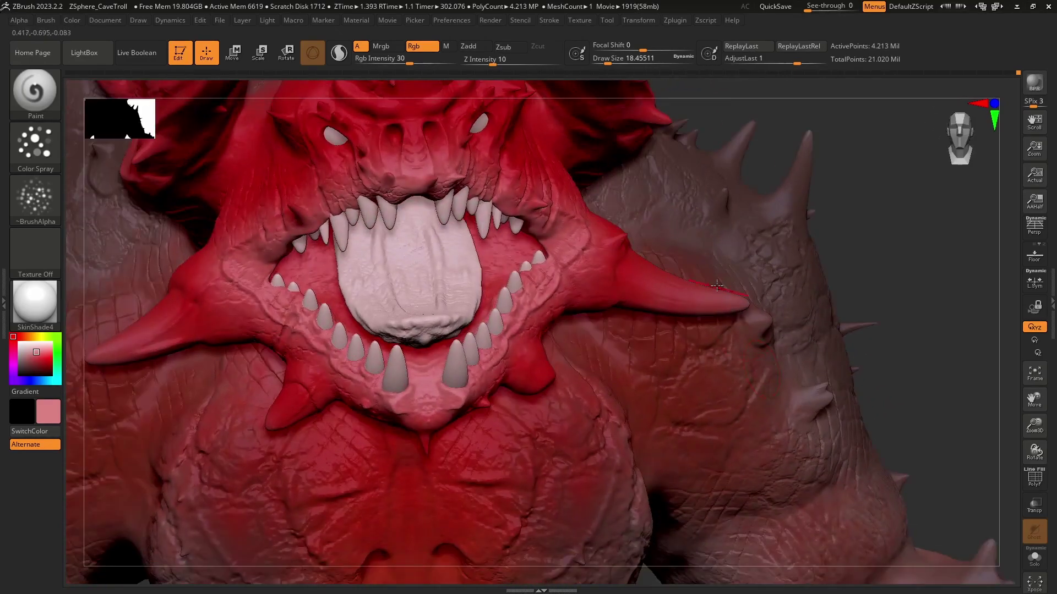
key("f")
mouse_move(94, 361)
left_mouse_down()
mouse_move(434, 341)
mouse_move(360, 393)
mouse_move(384, 296)
left_mouse_up()
- With Draw Size about 46 and pink, brighten the long horn tips pale pink
left_click_drag(33, 352, 384, 295)
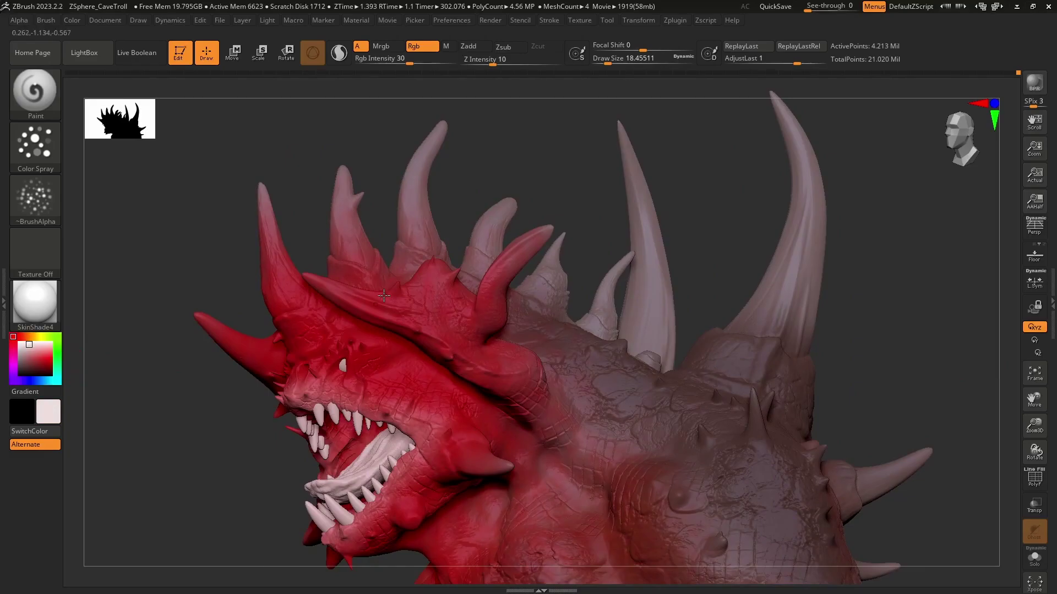
key("s")
left_click(32, 348)
left_click_drag(170, 323, 236, 348)
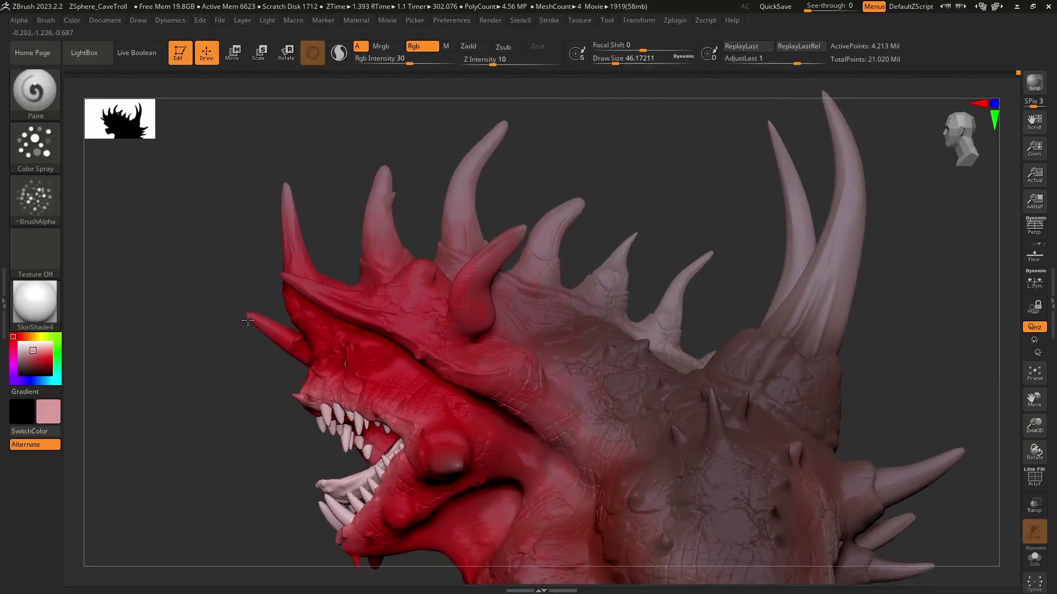
left_click_drag(297, 278, 287, 190)
mouse_move(385, 226)
left_mouse_down()
mouse_move(379, 159)
mouse_move(446, 121)
mouse_move(536, 255)
left_mouse_up()
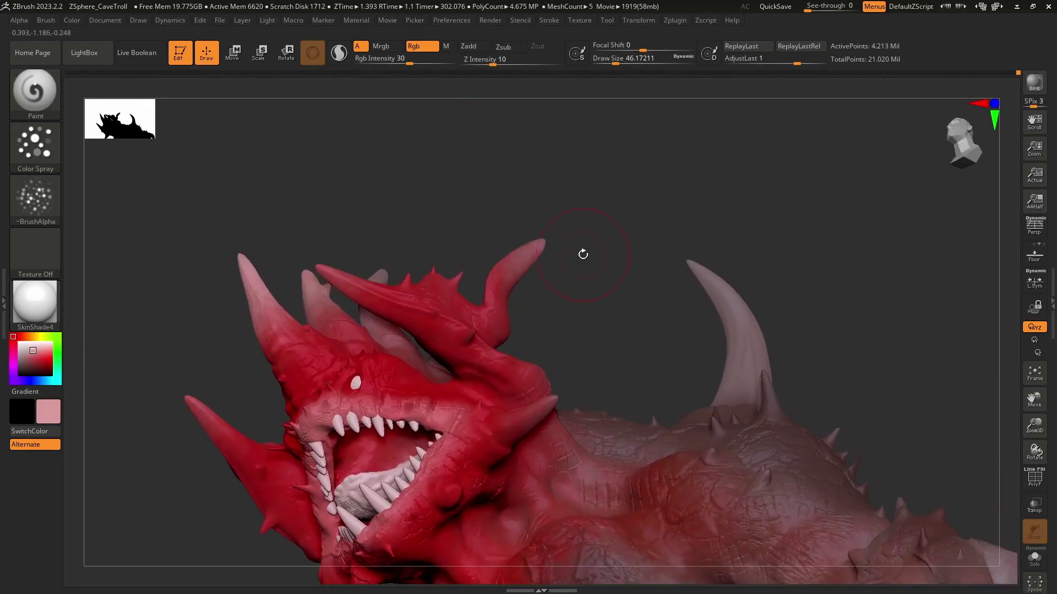
left_click_drag(720, 284, 713, 292)
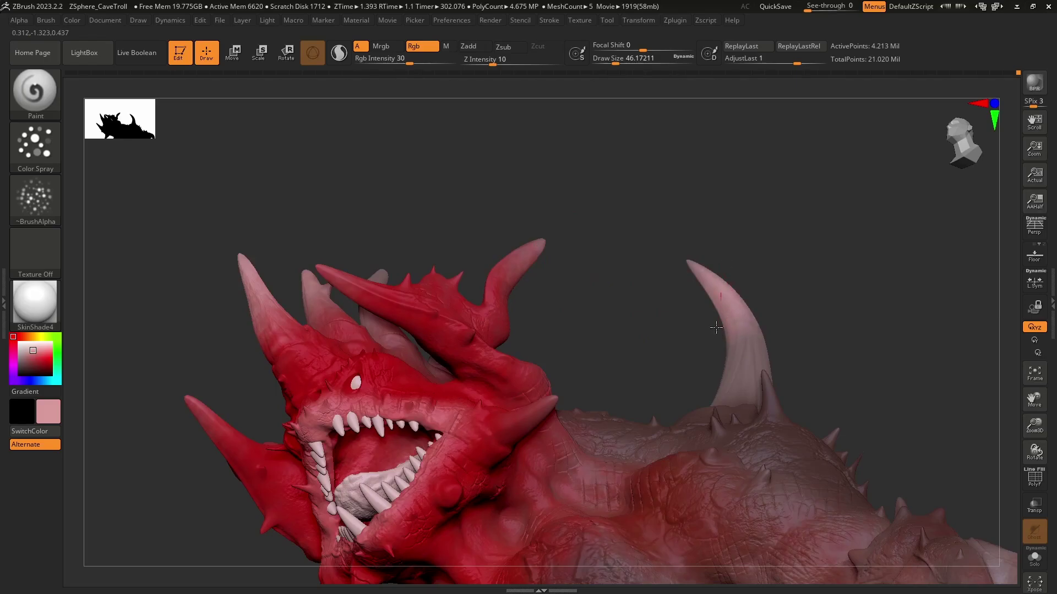
mouse_move(543, 238)
left_mouse_down()
mouse_move(524, 229)
mouse_move(522, 279)
left_mouse_up()
- Show only the main body, darken the large horn base purple-grey, and lighten the right horn's middle pink
mouse_move(453, 195)
left_mouse_down()
mouse_move(512, 224)
mouse_move(448, 193)
mouse_move(440, 176)
mouse_move(401, 293)
mouse_move(524, 191)
mouse_move(483, 236)
mouse_move(495, 210)
left_mouse_up()
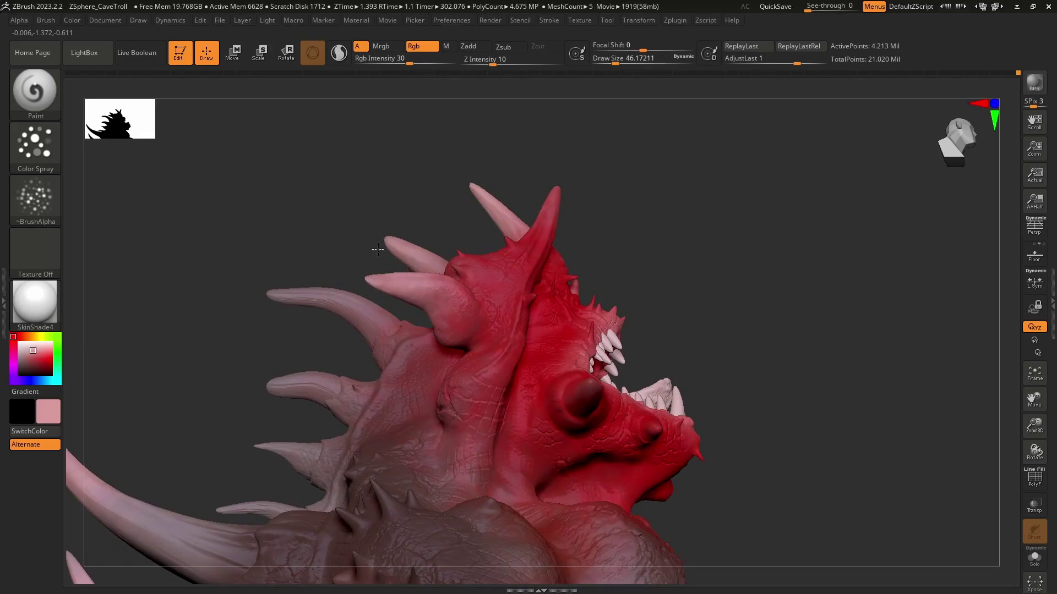
left_click_drag(316, 262, 291, 295)
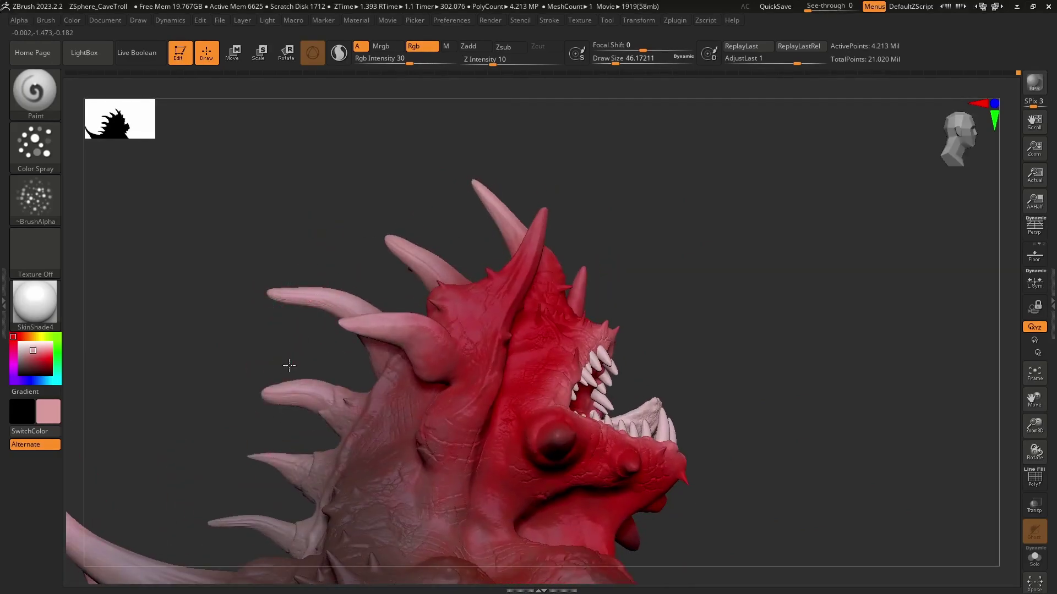
left_click_drag(283, 365, 285, 290)
mouse_move(285, 405)
left_mouse_down()
mouse_move(325, 385)
mouse_move(374, 438)
left_mouse_up()
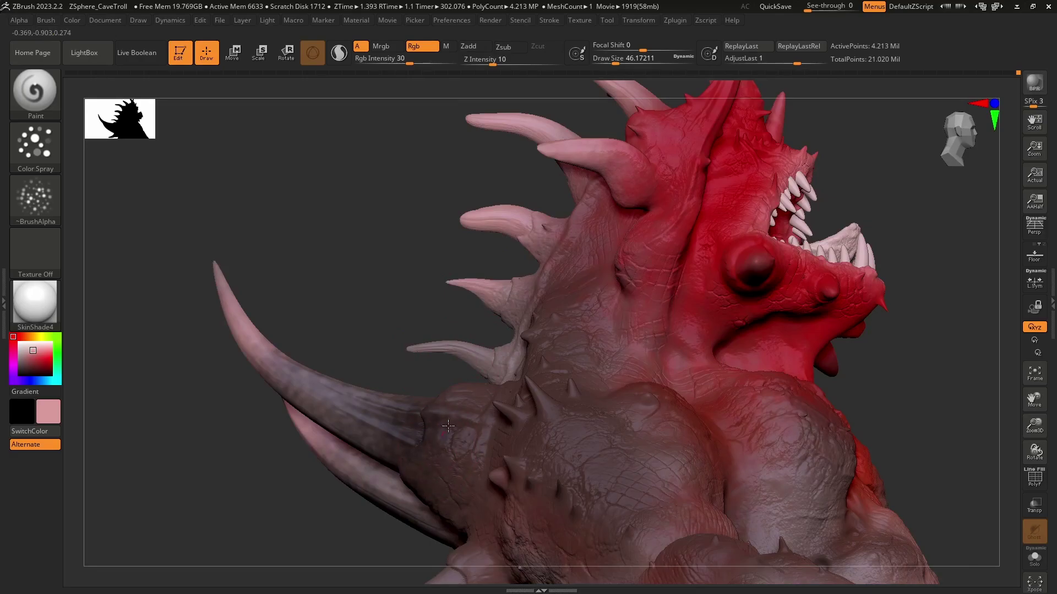
mouse_move(366, 341)
left_mouse_down()
mouse_move(501, 293)
mouse_move(528, 252)
mouse_move(369, 407)
left_mouse_up()
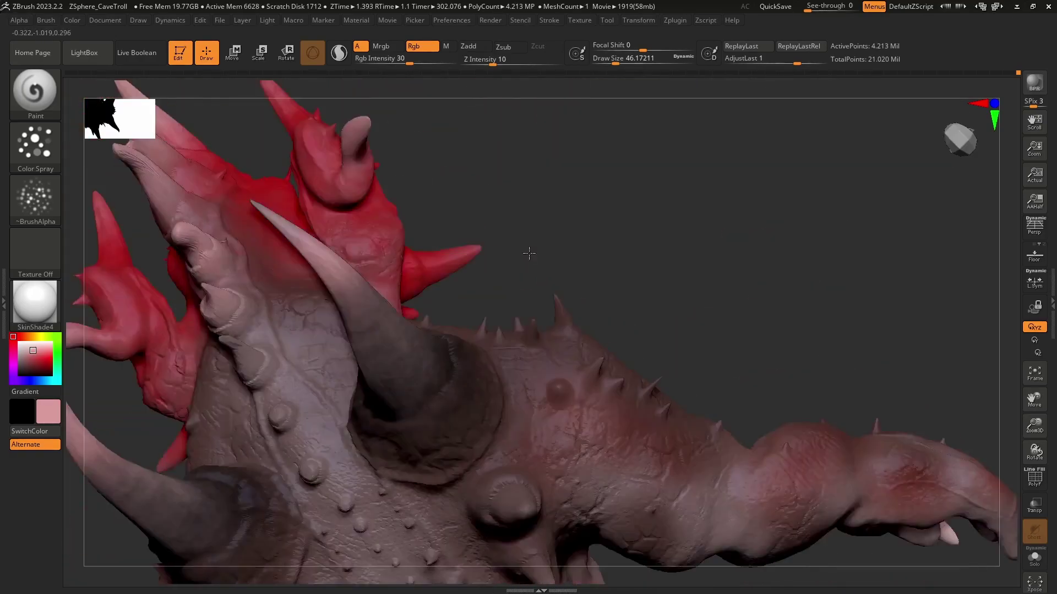
mouse_move(549, 255)
left_mouse_down()
mouse_move(575, 198)
mouse_move(517, 323)
mouse_move(436, 330)
left_mouse_up()
mouse_move(428, 263)
left_mouse_down()
mouse_move(435, 341)
mouse_move(424, 385)
left_mouse_up()
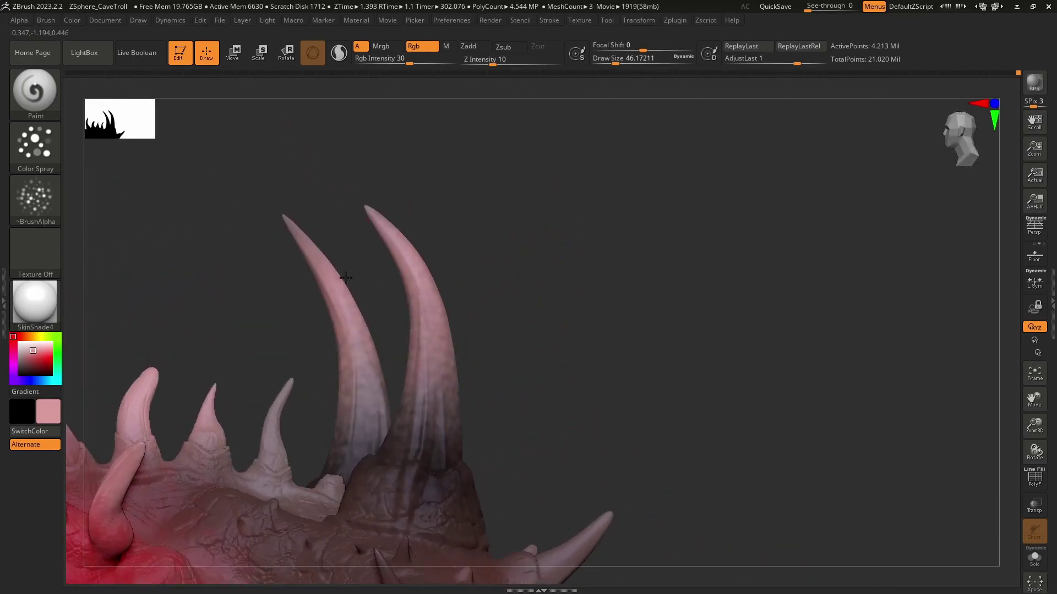
mouse_move(462, 243)
left_mouse_down()
mouse_move(656, 231)
mouse_move(446, 300)
left_mouse_up()
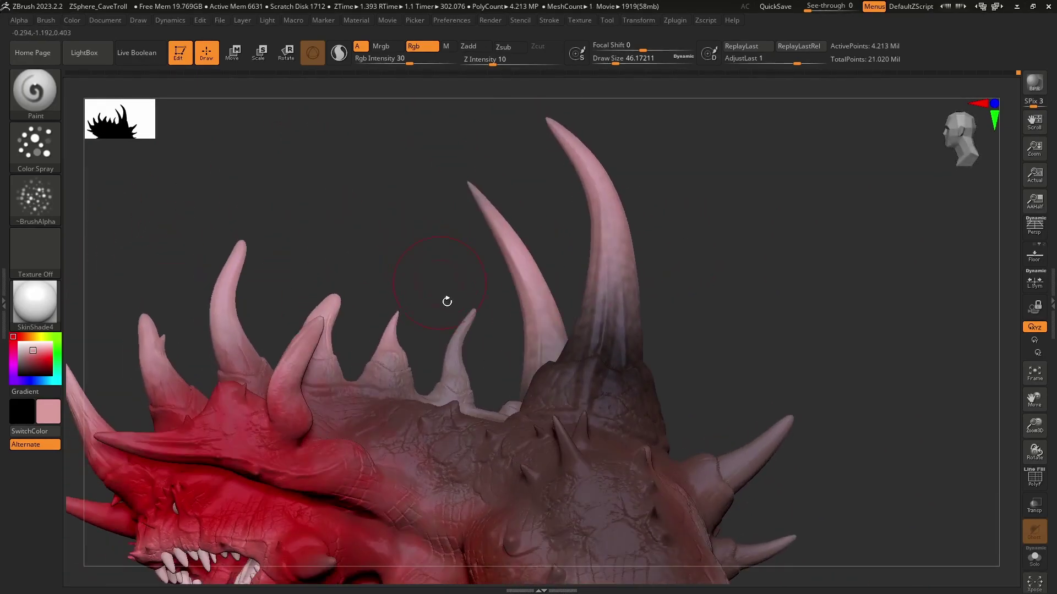
mouse_move(424, 246)
left_mouse_down()
mouse_move(580, 226)
mouse_move(549, 182)
mouse_move(507, 282)
left_mouse_up()
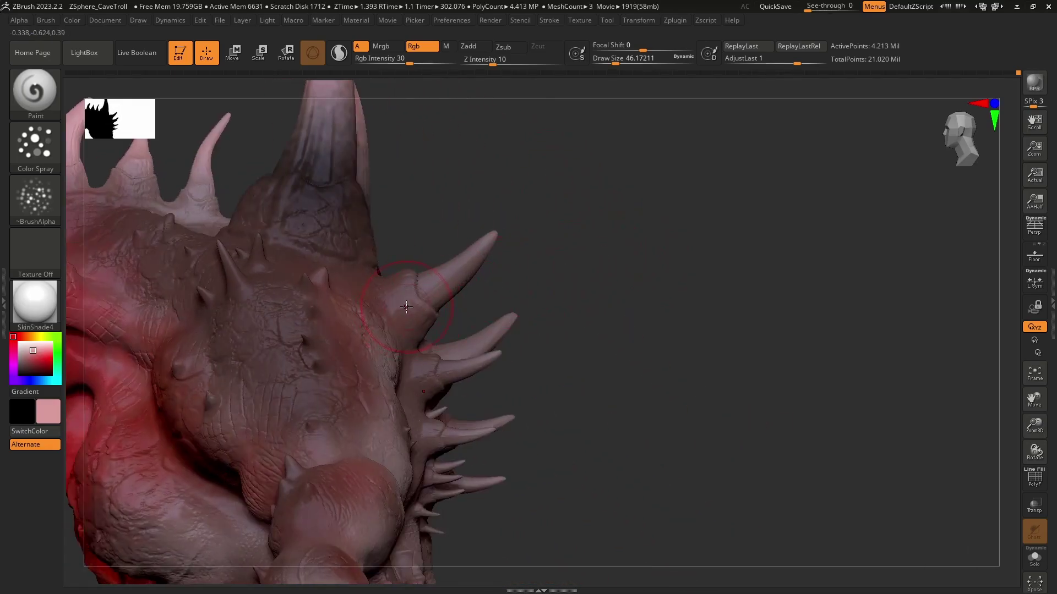
- Orbit to the side of the back and darken patches near the lower arm
left_click_drag(394, 333, 463, 394)
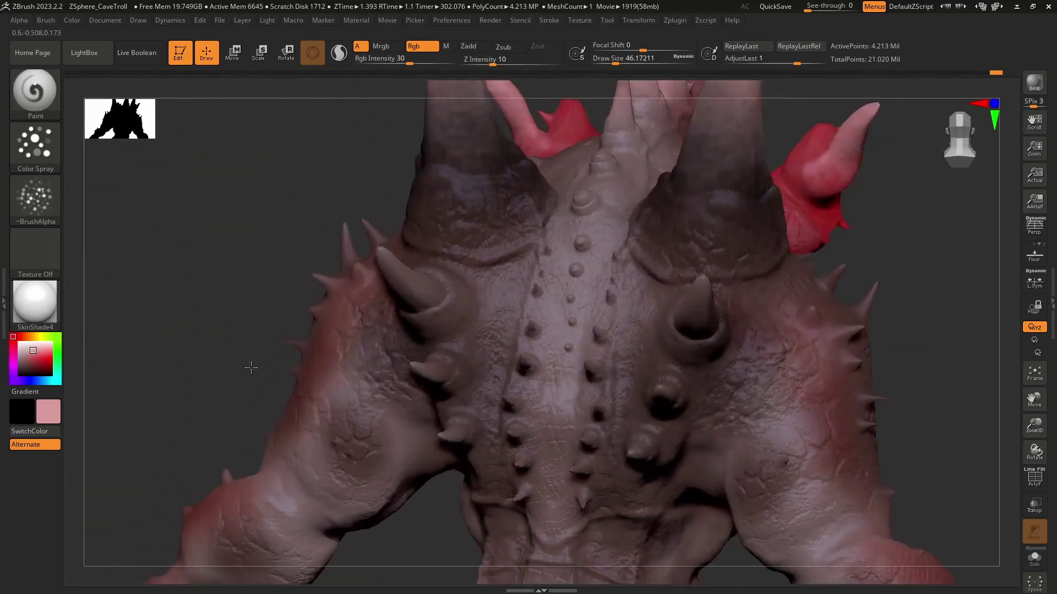
mouse_move(281, 375)
left_mouse_down()
mouse_move(335, 342)
mouse_move(346, 297)
left_mouse_up()
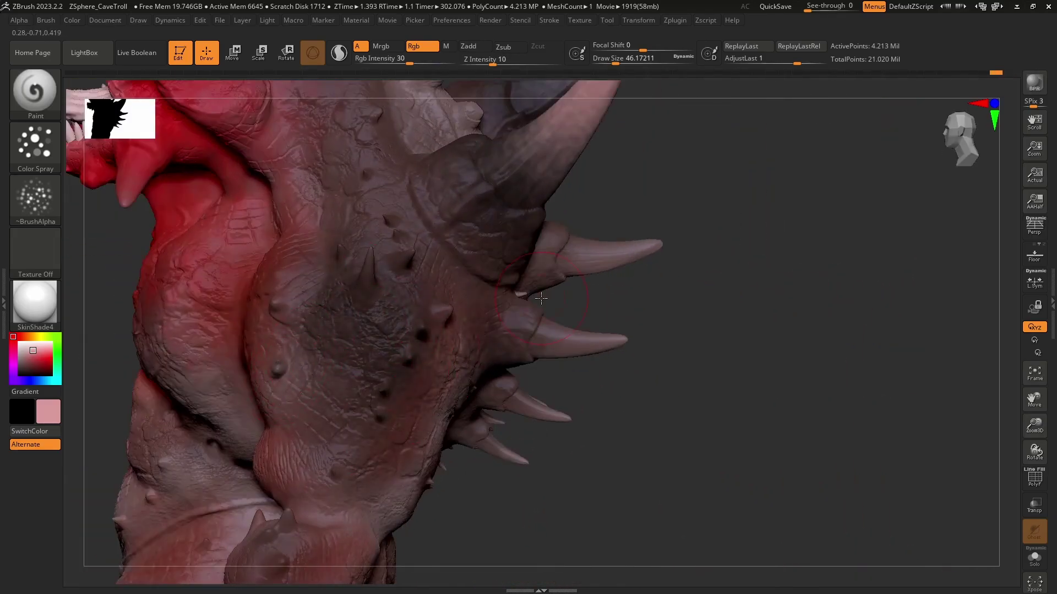
left_click_drag(541, 298, 393, 366)
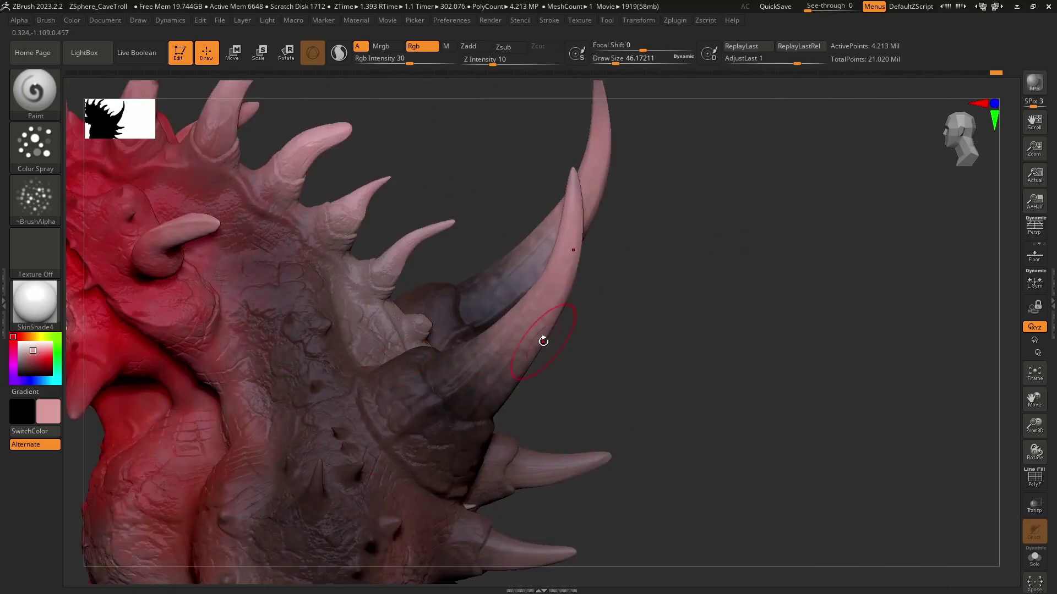
mouse_move(544, 341)
left_mouse_down()
mouse_move(672, 193)
mouse_move(472, 310)
left_mouse_up()
left_click_drag(506, 464, 528, 407)
left_click_drag(352, 333, 330, 363)
mouse_move(495, 418)
left_mouse_down()
mouse_move(536, 403)
mouse_move(530, 384)
mouse_move(481, 373)
mouse_move(487, 412)
left_mouse_up()
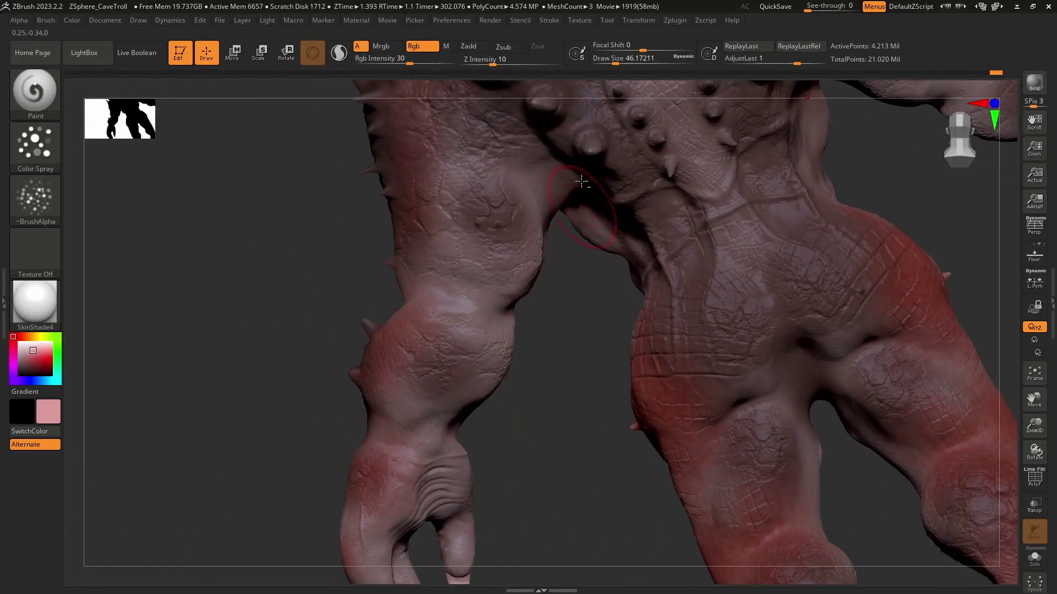
- Paint dark shading across the spiky torso and its spike bases
left_click_drag(564, 349, 584, 428)
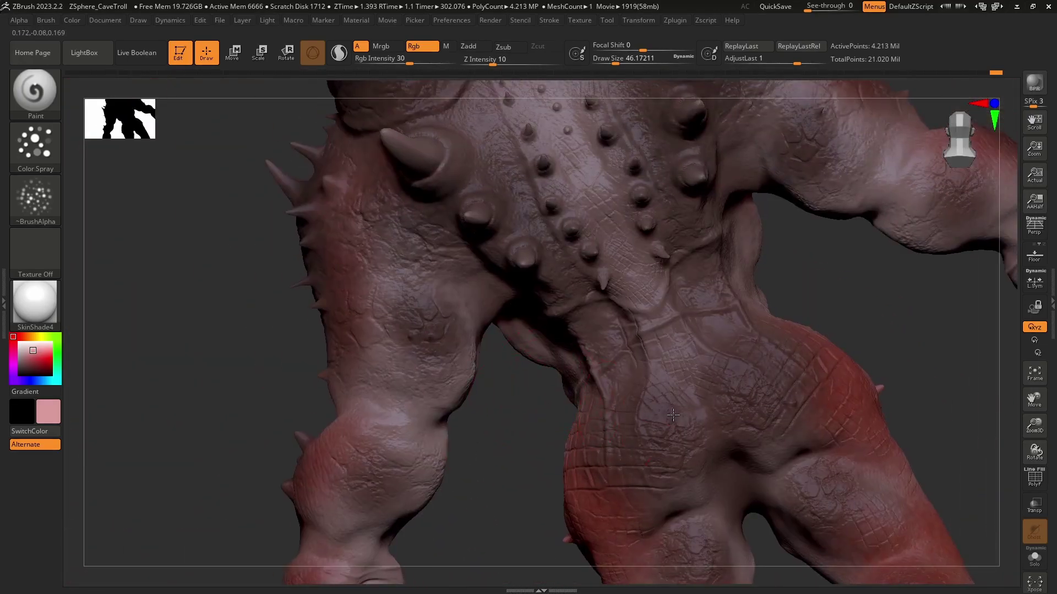
left_click_drag(673, 415, 688, 479)
left_click_drag(616, 412, 600, 441)
mouse_move(517, 187)
left_mouse_down()
mouse_move(446, 168)
mouse_move(653, 101)
left_mouse_up()
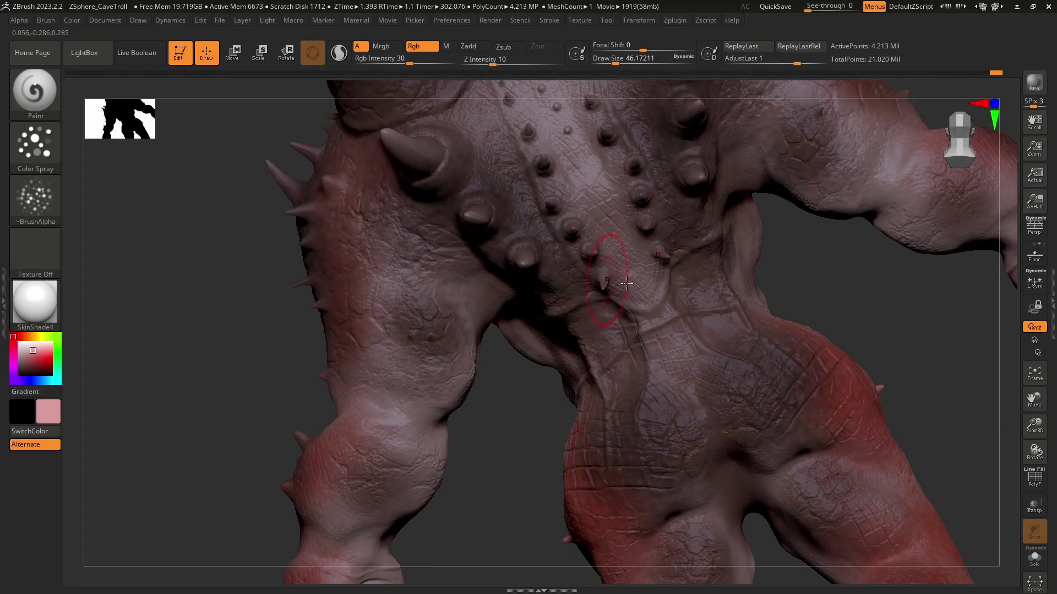
mouse_move(626, 283)
left_mouse_down()
mouse_move(502, 297)
mouse_move(506, 274)
left_mouse_up()
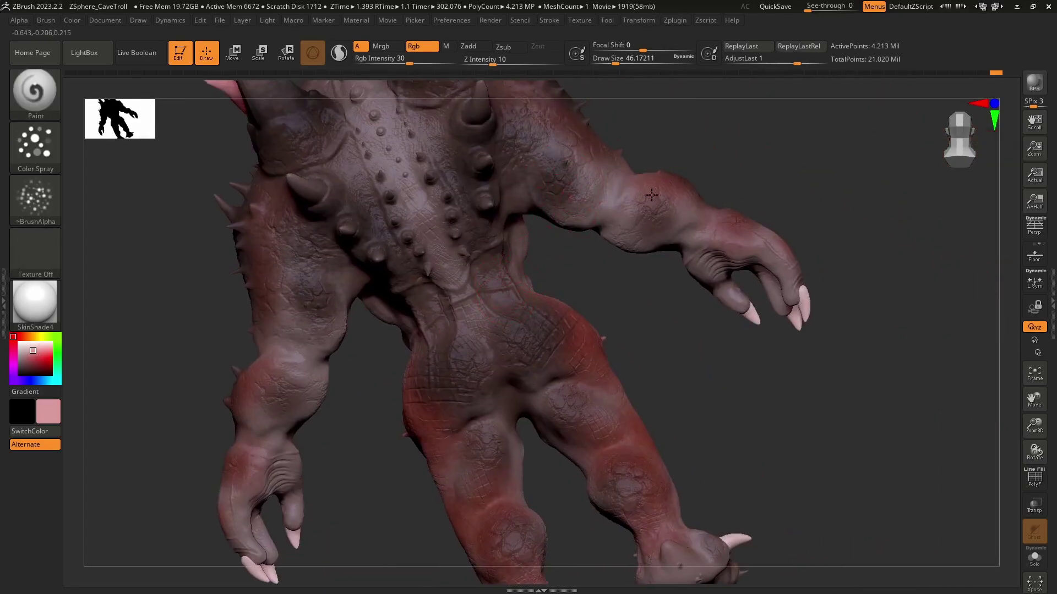
left_click_drag(706, 359, 736, 260)
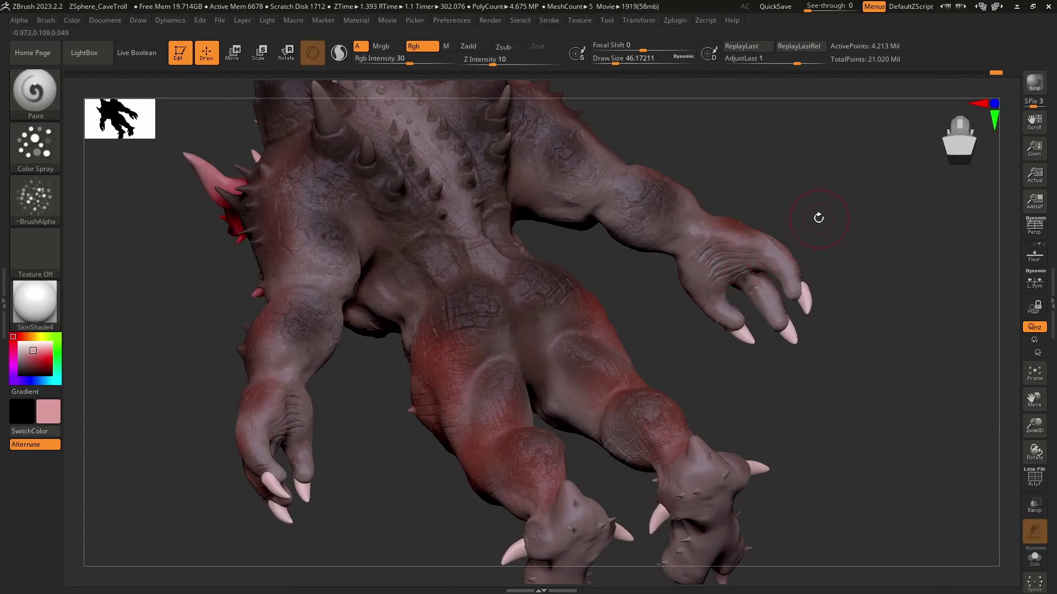
mouse_move(818, 218)
left_mouse_down()
mouse_move(577, 359)
mouse_move(521, 432)
mouse_move(515, 504)
left_mouse_up()
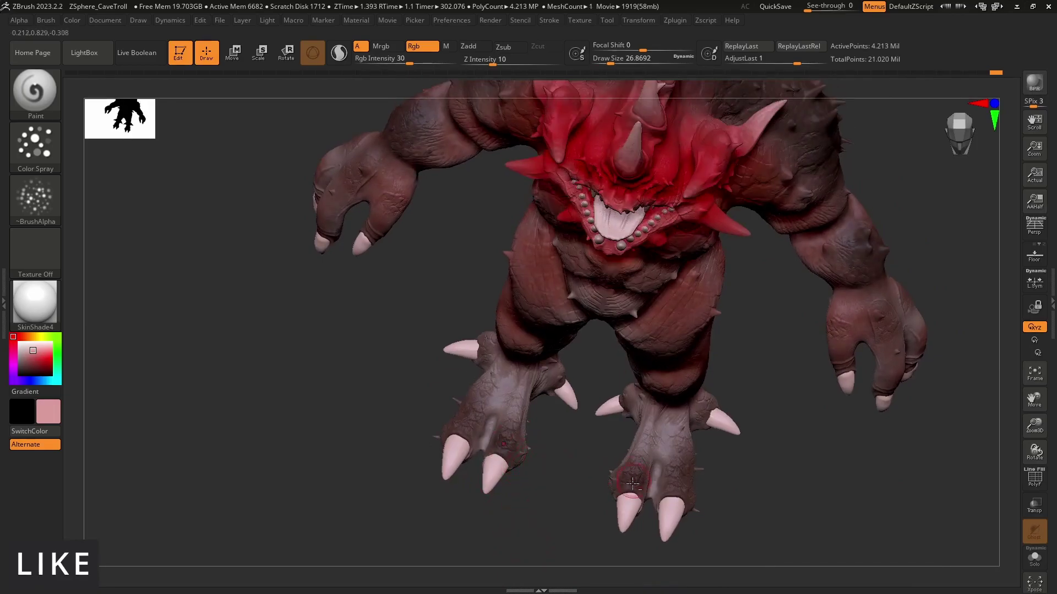
left_click_drag(675, 491, 762, 420)
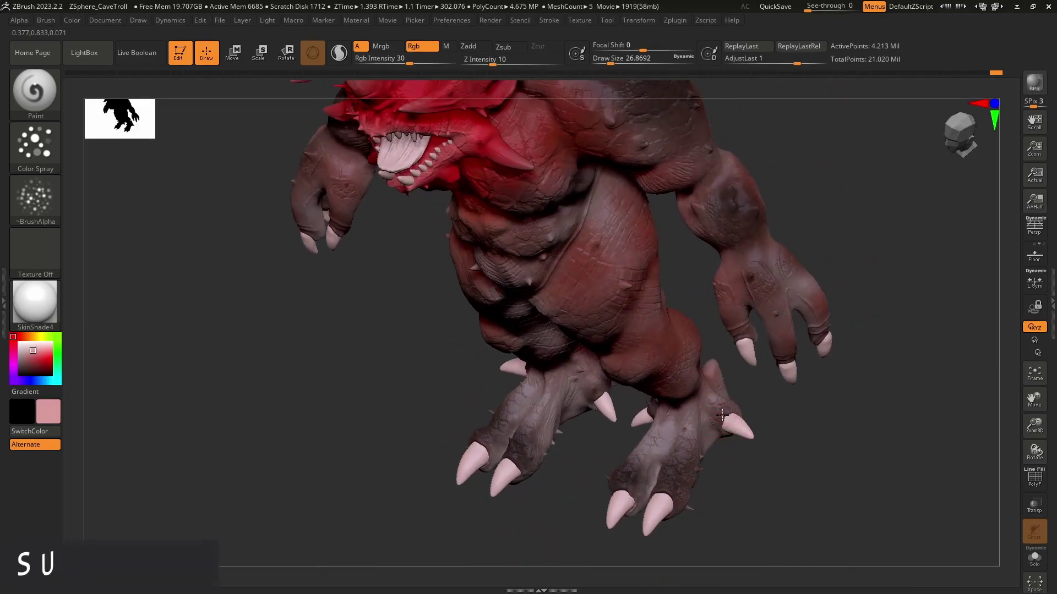
mouse_move(744, 328)
left_mouse_down()
mouse_move(790, 438)
mouse_move(642, 448)
mouse_move(688, 434)
mouse_move(392, 481)
left_mouse_up()
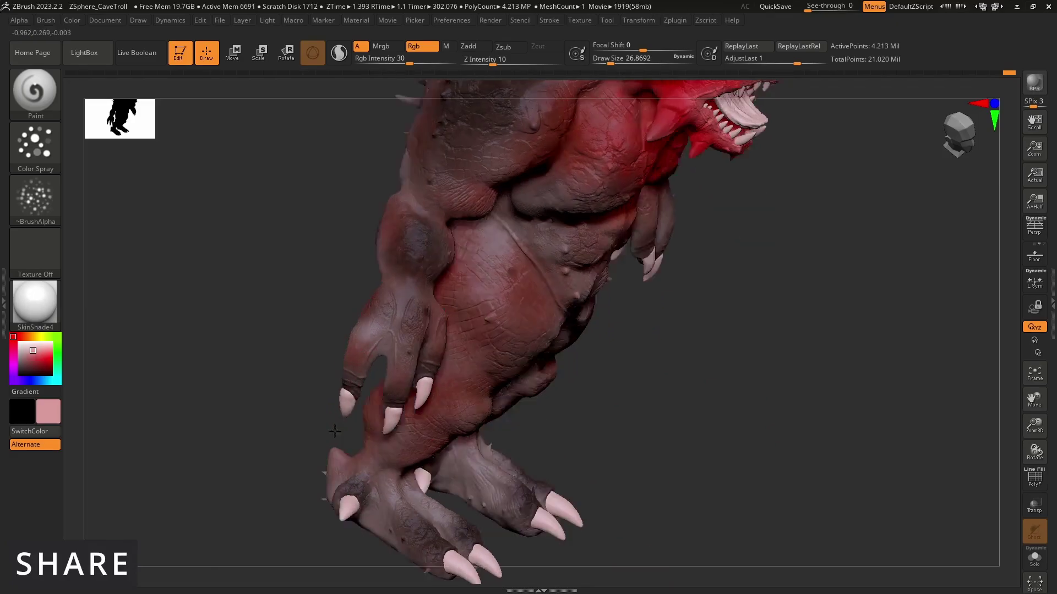
mouse_move(347, 403)
left_mouse_down()
mouse_move(420, 422)
mouse_move(400, 377)
left_mouse_up()
mouse_move(586, 413)
right_mouse_down()
mouse_move(618, 340)
mouse_move(715, 352)
mouse_move(743, 341)
mouse_move(681, 322)
mouse_move(736, 347)
mouse_move(714, 226)
mouse_move(701, 314)
mouse_move(646, 313)
mouse_move(764, 304)
mouse_move(604, 390)
mouse_move(684, 349)
mouse_move(744, 408)
mouse_move(552, 312)
mouse_move(571, 302)
mouse_move(119, 266)
right_mouse_up()
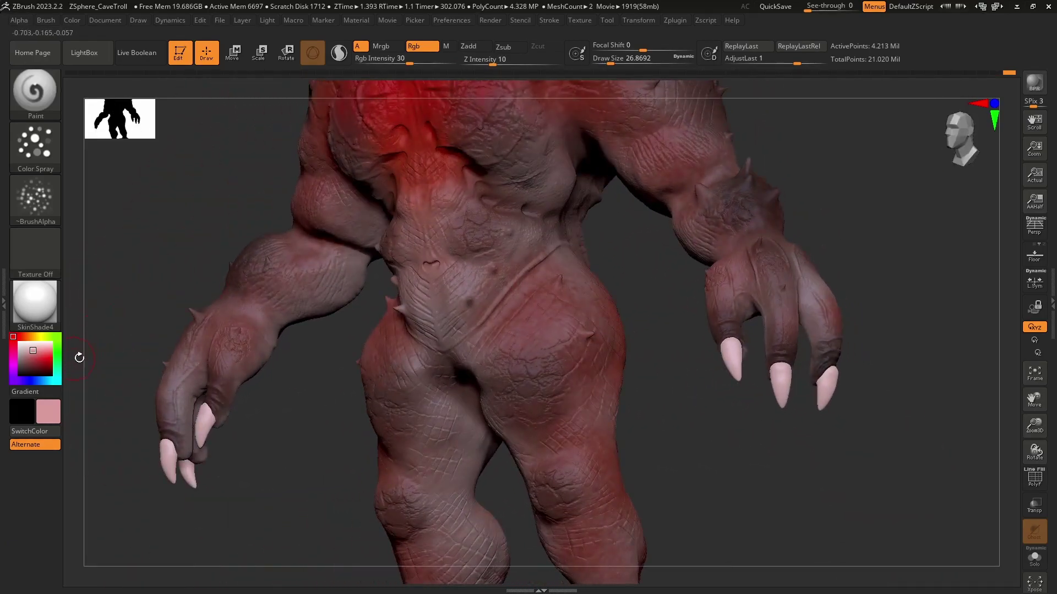
- Set the brush to about 77, choose an orange-red colour and paint it over the hip
key("s")
left_click_drag(376, 358, 381, 358)
left_click(34, 358)
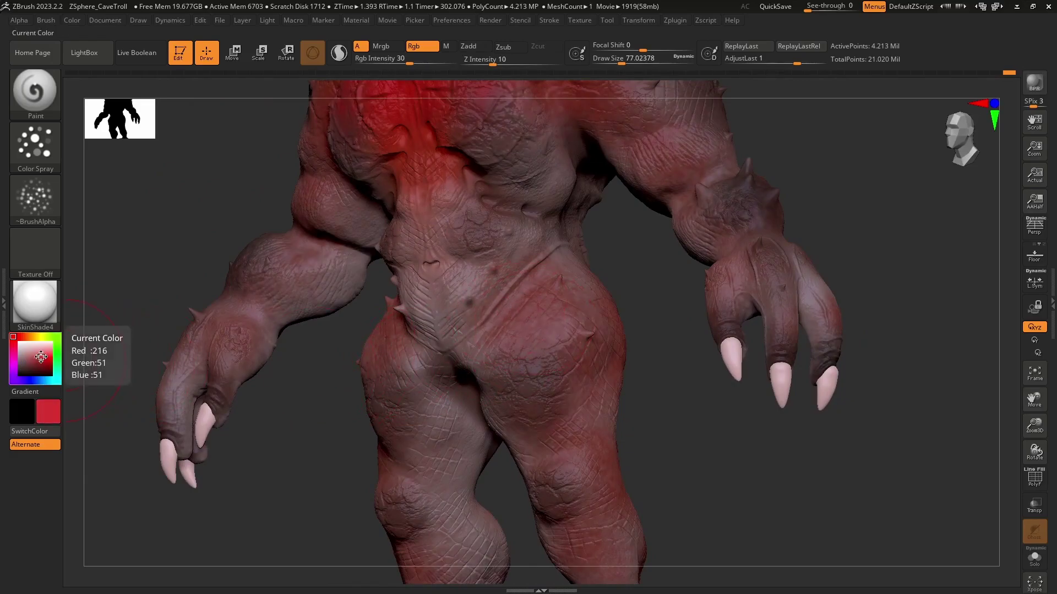
left_click(27, 337)
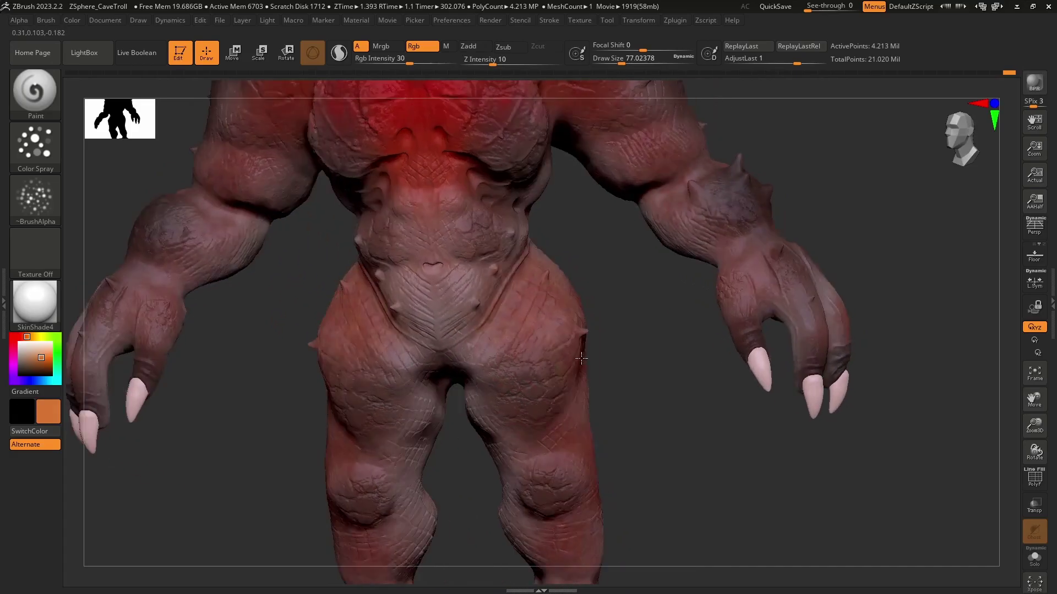
left_click_drag(137, 264, 87, 343)
left_click(21, 337)
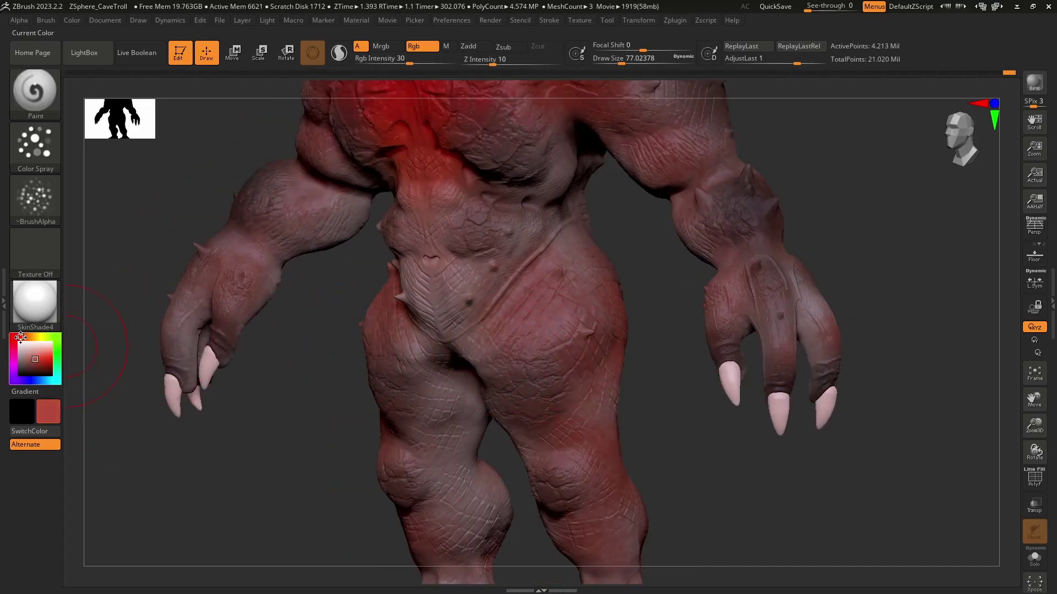
left_click_drag(556, 300, 560, 301)
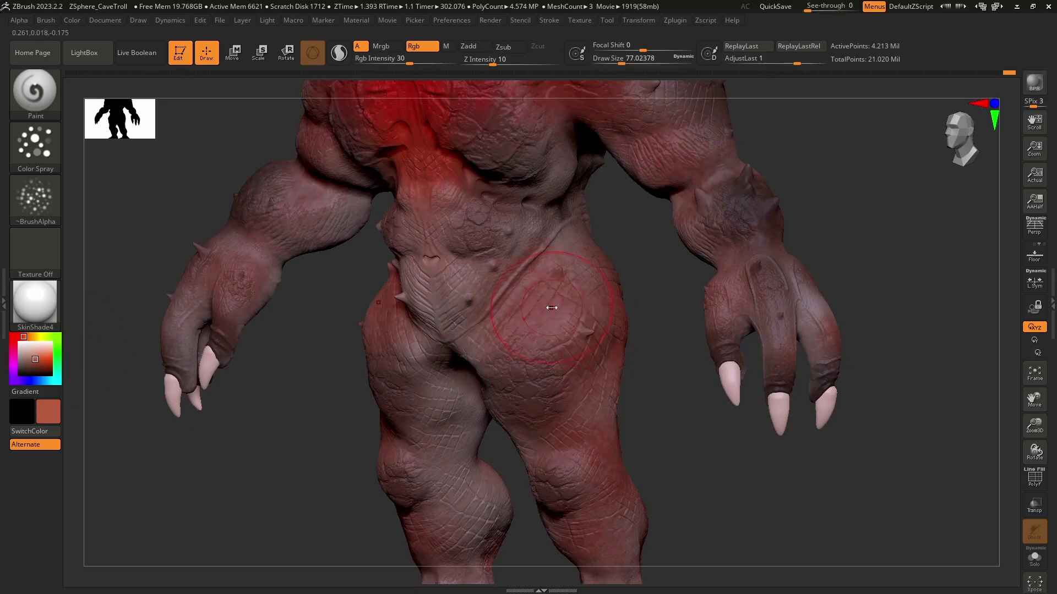
- Resize the brush to about 51 and orbit around the legs, back, chest and horns
key("bracketright")
key("bracketright")
key("bracketright")
key("bracketleft")
key("bracketleft")
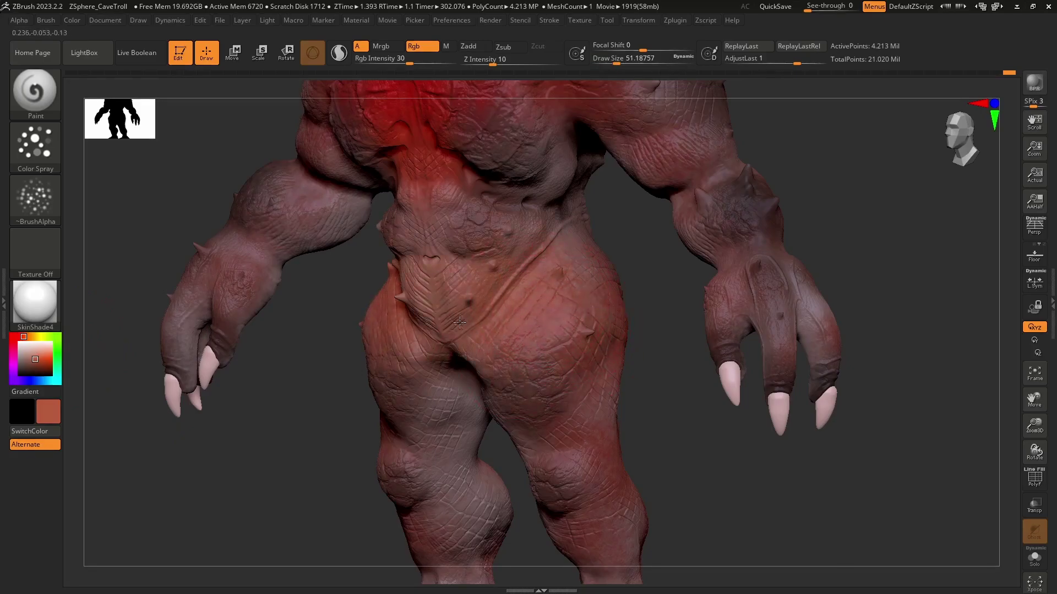
left_click_drag(680, 447, 698, 453, "shift")
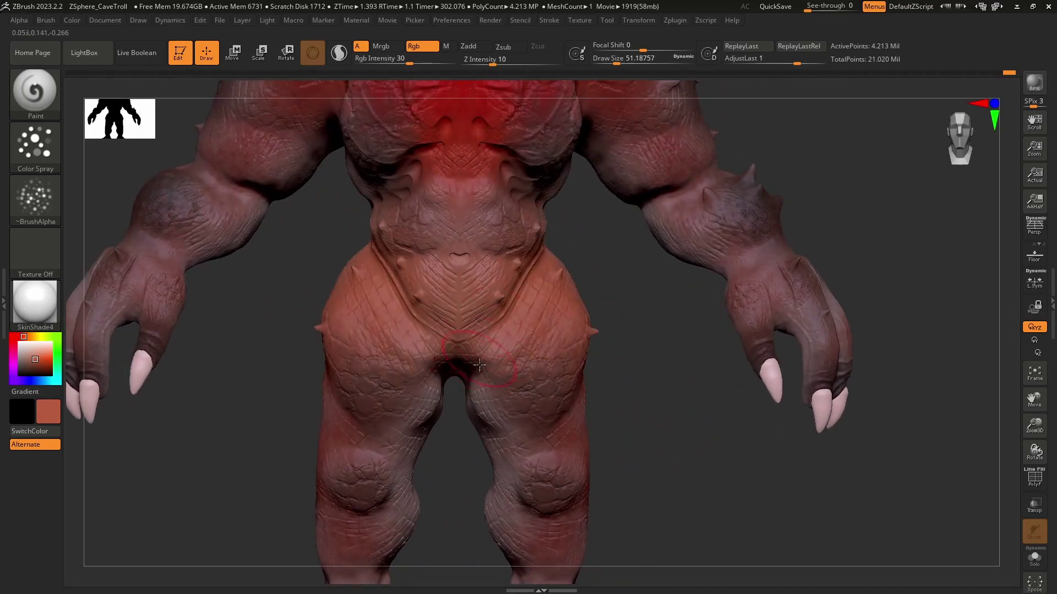
left_click_drag(628, 452, 540, 310, "alt")
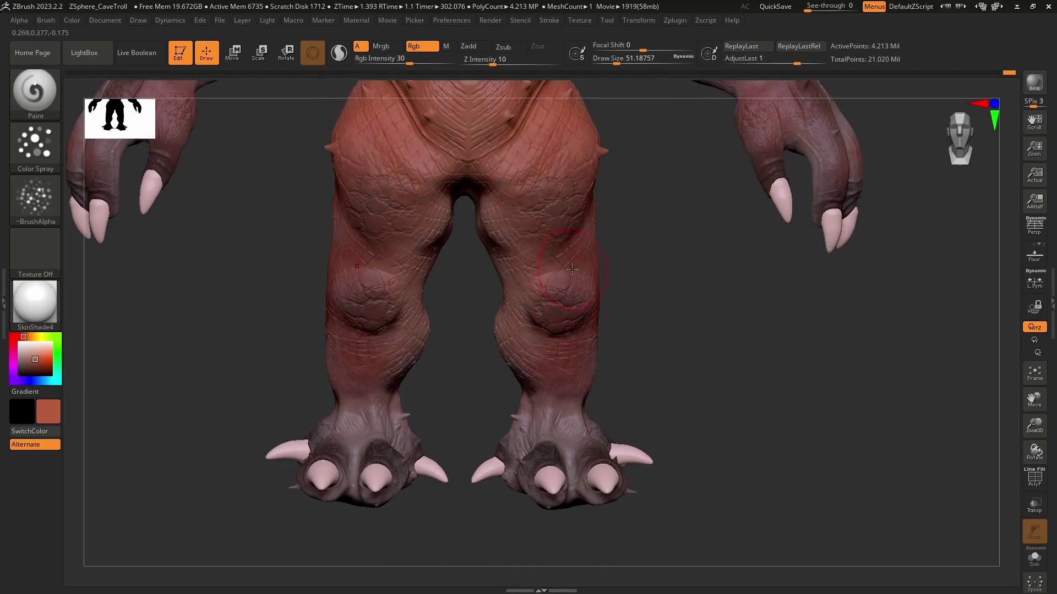
mouse_move(572, 269)
left_mouse_down()
mouse_move(552, 345)
mouse_move(590, 255)
left_mouse_up()
left_click_drag(638, 326, 579, 344, "alt")
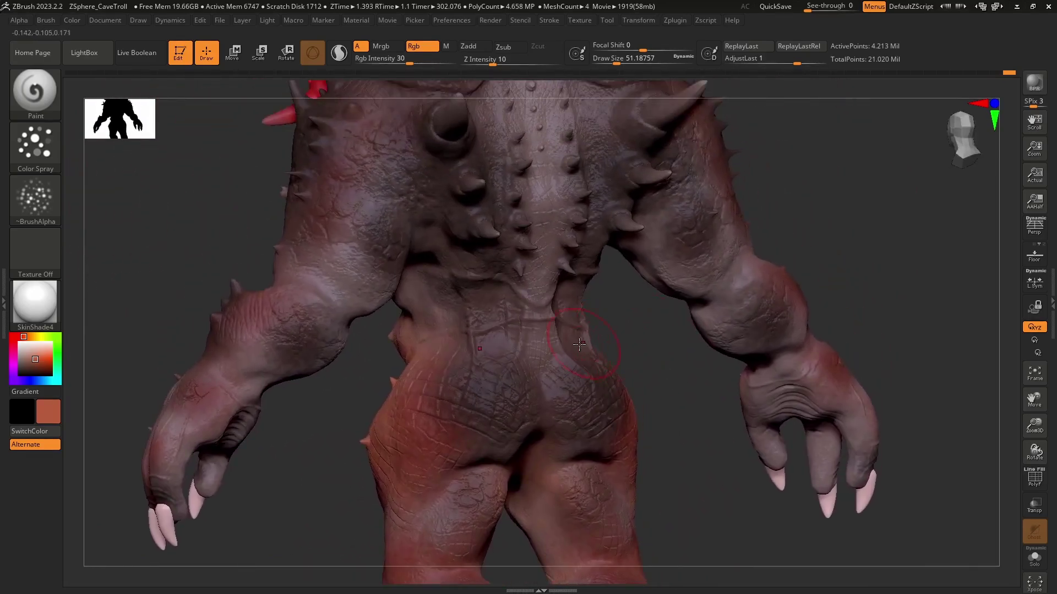
mouse_move(488, 341)
right_mouse_down()
mouse_move(719, 250)
mouse_move(549, 318)
right_mouse_up()
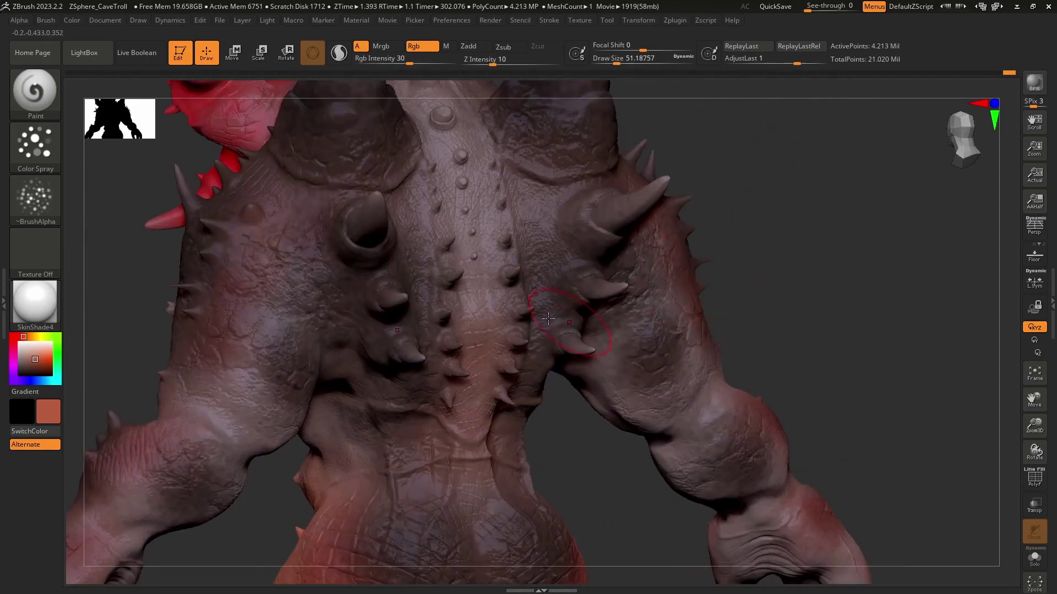
mouse_move(722, 210)
left_mouse_down()
mouse_move(750, 184)
mouse_move(487, 271)
left_mouse_up()
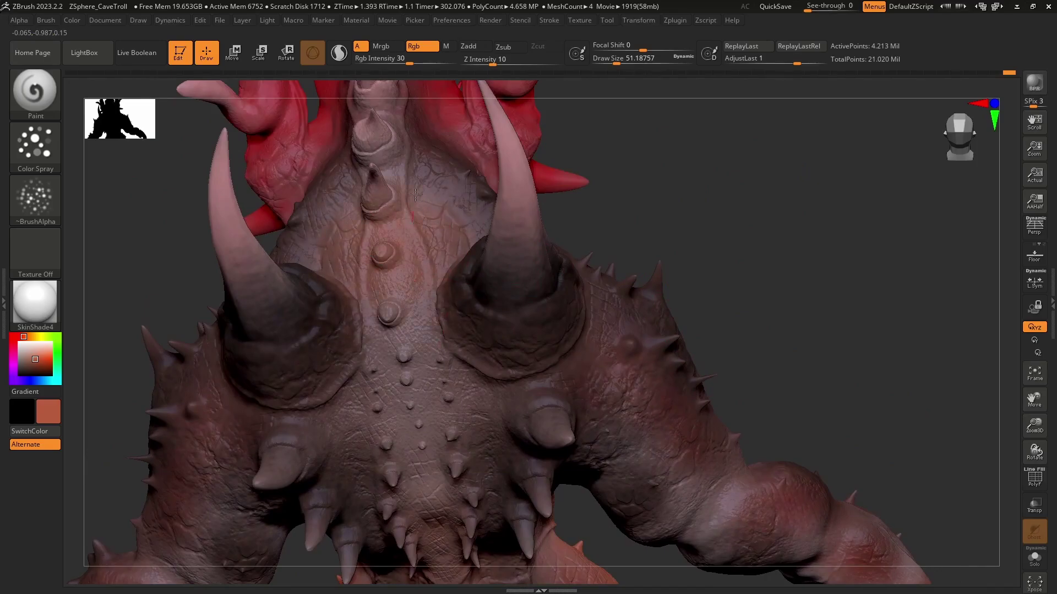
mouse_move(678, 199)
left_mouse_down()
mouse_move(577, 273)
mouse_move(637, 238)
mouse_move(513, 276)
mouse_move(565, 268)
mouse_move(561, 258)
mouse_move(547, 279)
mouse_move(572, 243)
left_mouse_up()
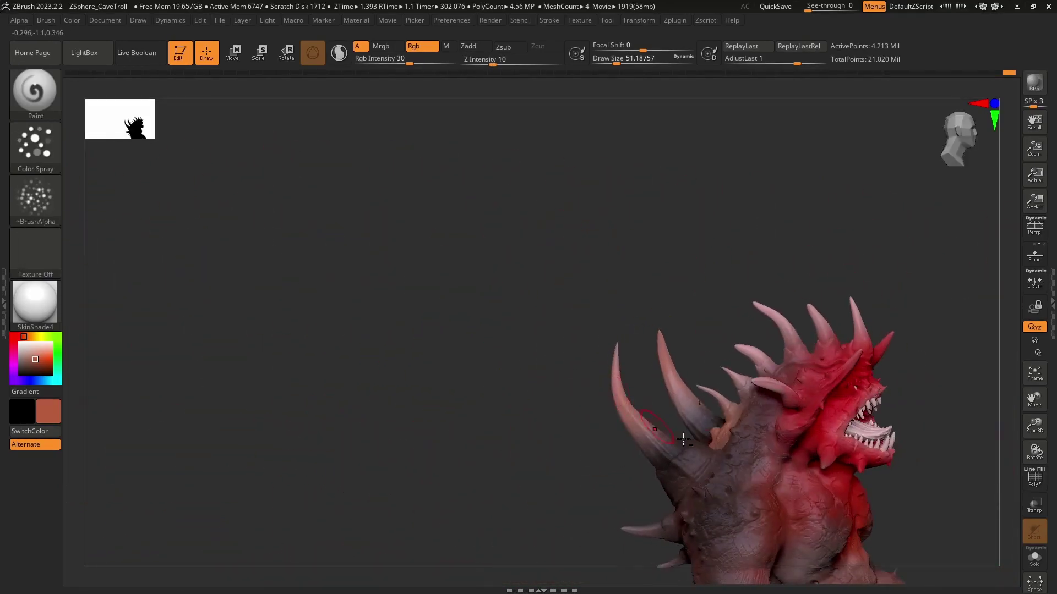
- Stroke orange-red over the back horns on the creature's head, orbiting to check from the front
mouse_move(689, 323)
left_mouse_down()
mouse_move(694, 268)
mouse_move(762, 265)
mouse_move(582, 330)
left_mouse_up()
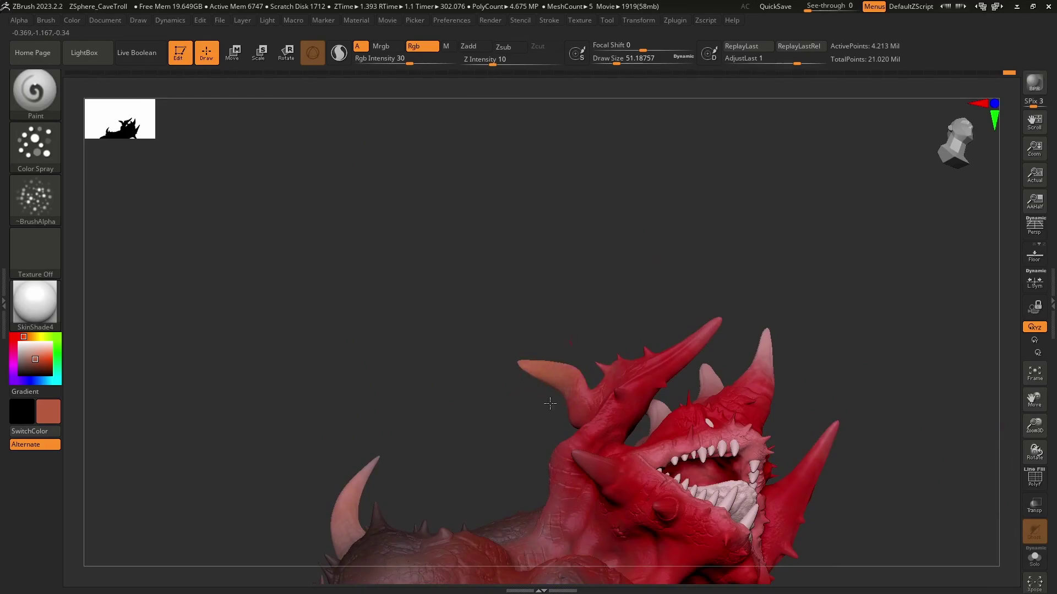
mouse_move(549, 403)
left_mouse_down()
mouse_move(649, 302)
mouse_move(607, 382)
left_mouse_up()
mouse_move(605, 339)
left_mouse_down()
mouse_move(686, 309)
mouse_move(634, 353)
mouse_move(691, 288)
mouse_move(666, 301)
left_mouse_up()
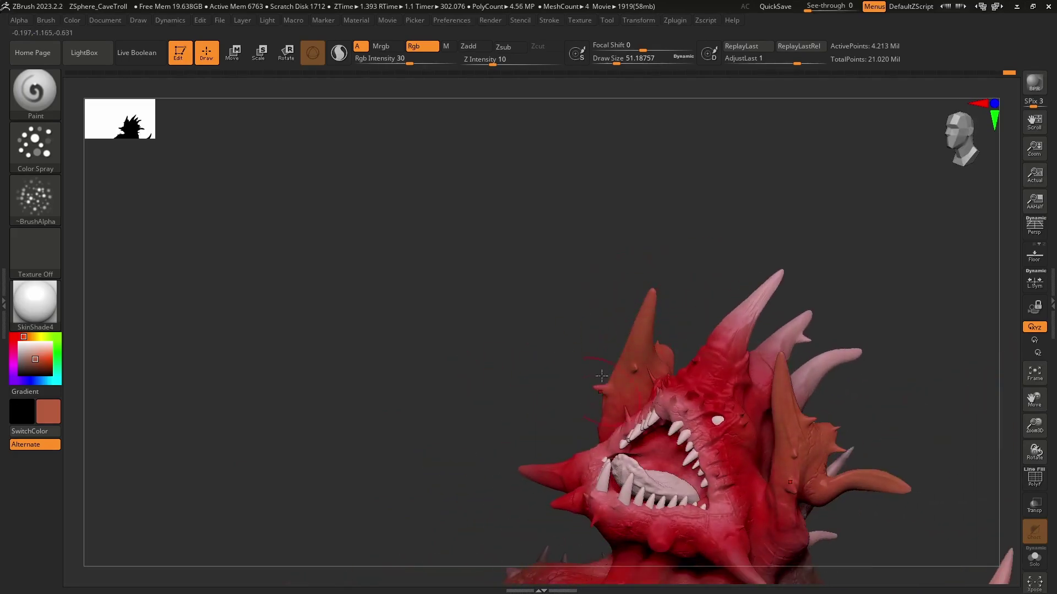
left_click_drag(564, 276, 574, 373)
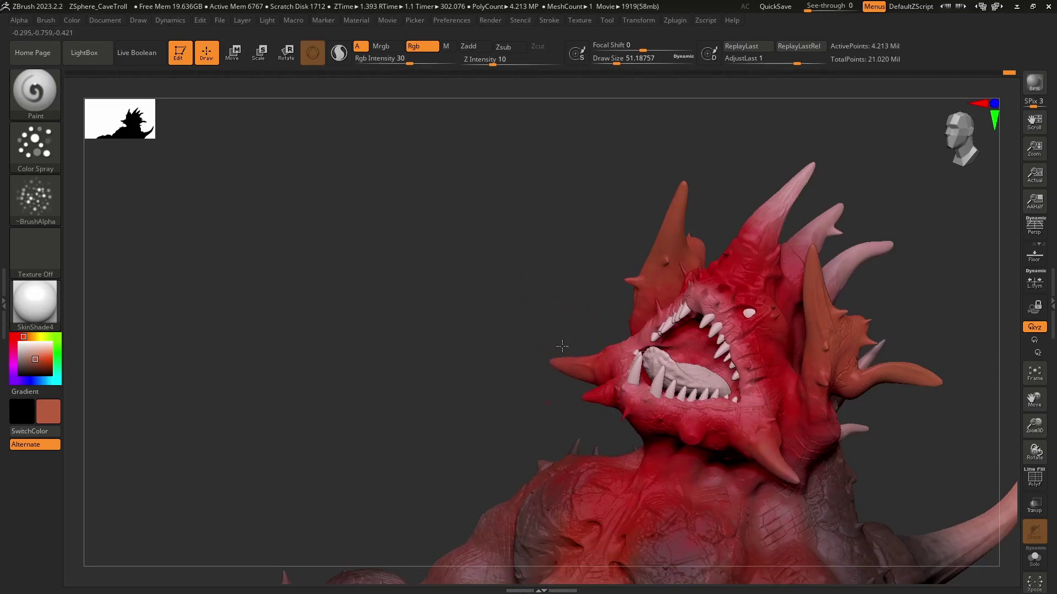
mouse_move(508, 377)
left_mouse_down()
mouse_move(585, 306)
mouse_move(569, 425)
mouse_move(560, 368)
mouse_move(550, 430)
mouse_move(668, 306)
mouse_move(717, 299)
mouse_move(647, 310)
mouse_move(612, 297)
mouse_move(751, 300)
mouse_move(783, 289)
left_mouse_up()
mouse_move(784, 288)
right_mouse_down()
mouse_move(647, 318)
mouse_move(757, 295)
mouse_move(638, 304)
mouse_move(745, 302)
right_mouse_up()
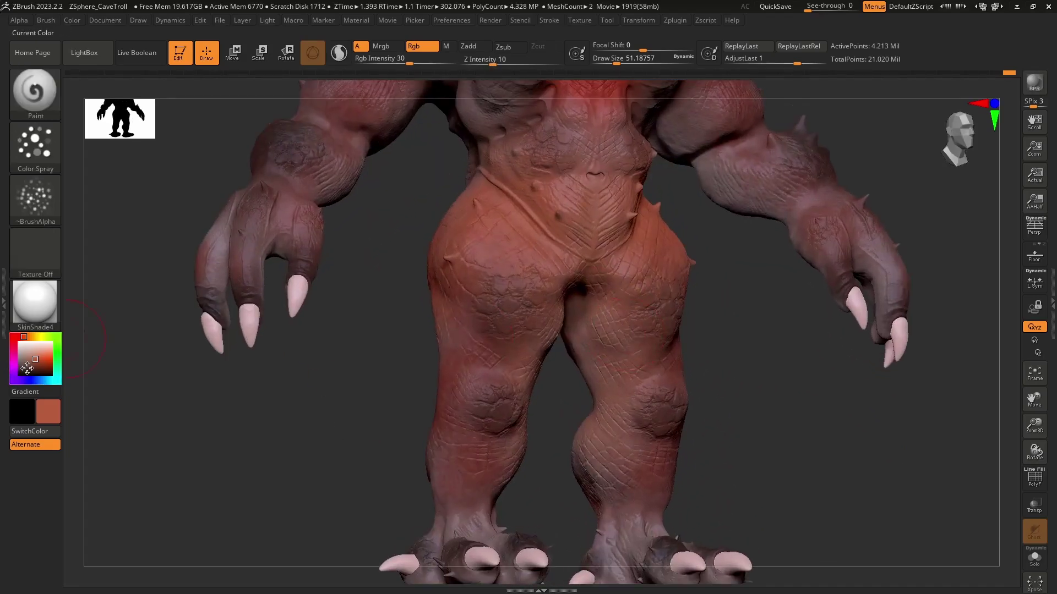
left_click(24, 368)
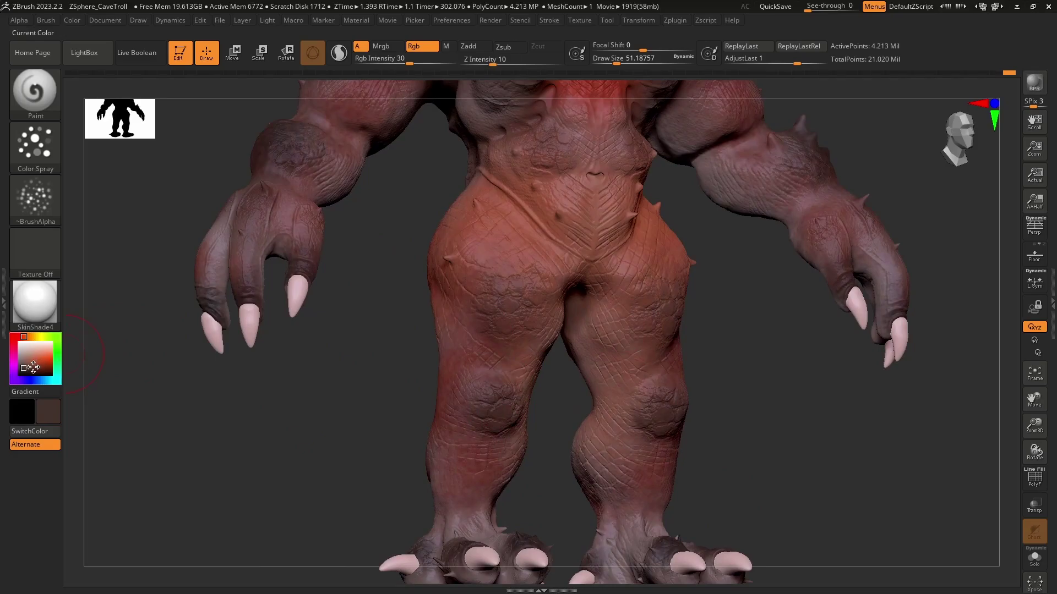
left_click(35, 372)
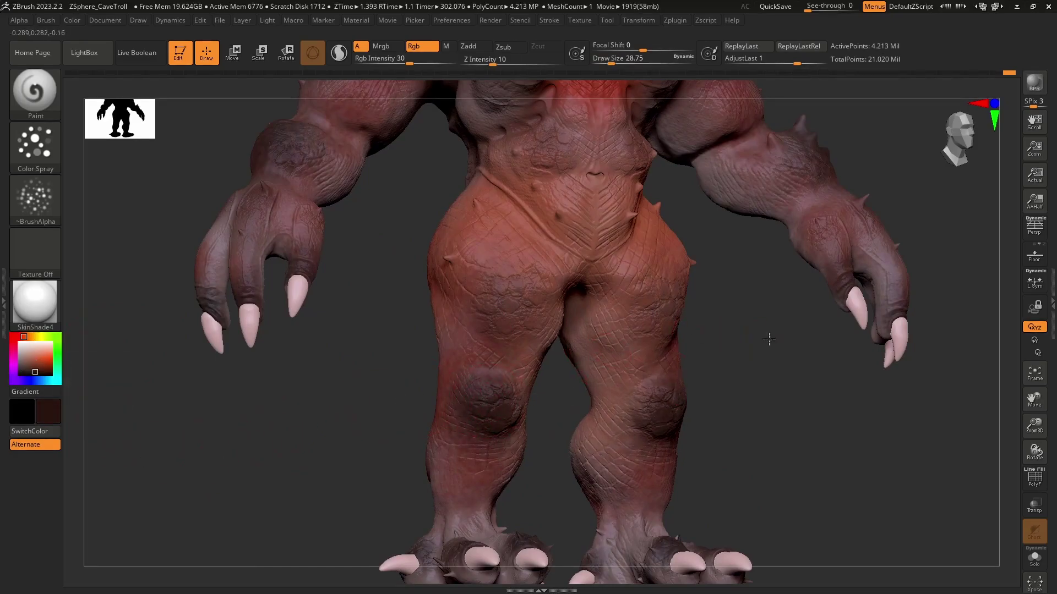
right_click_drag(766, 337, 680, 326)
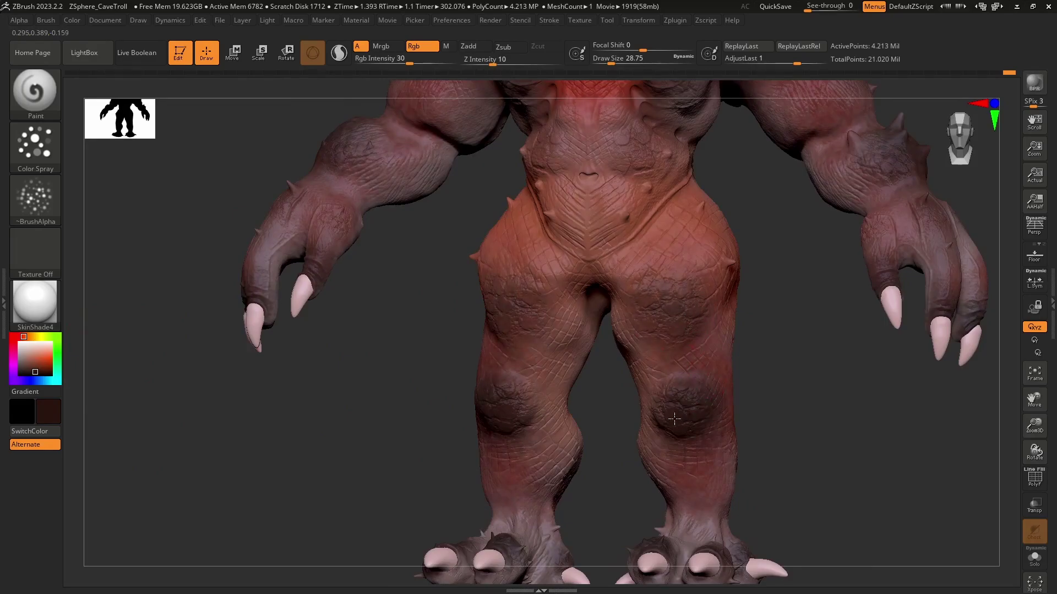
right_click_drag(667, 415, 682, 404)
mouse_move(708, 339)
right_mouse_down()
mouse_move(779, 299)
mouse_move(769, 278)
right_mouse_up()
key("bracketleft")
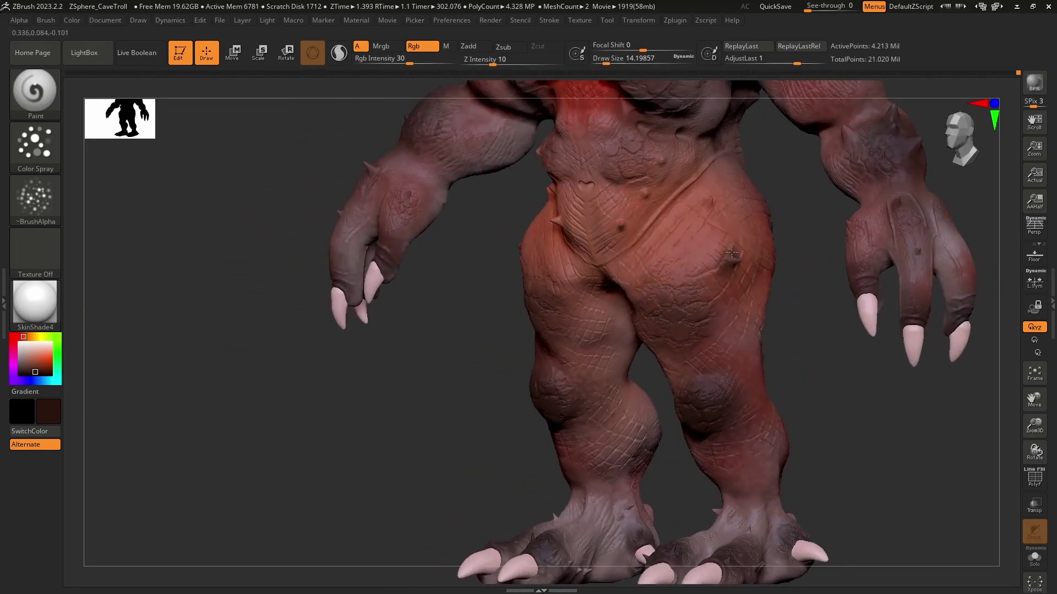
right_click_drag(788, 214, 771, 268)
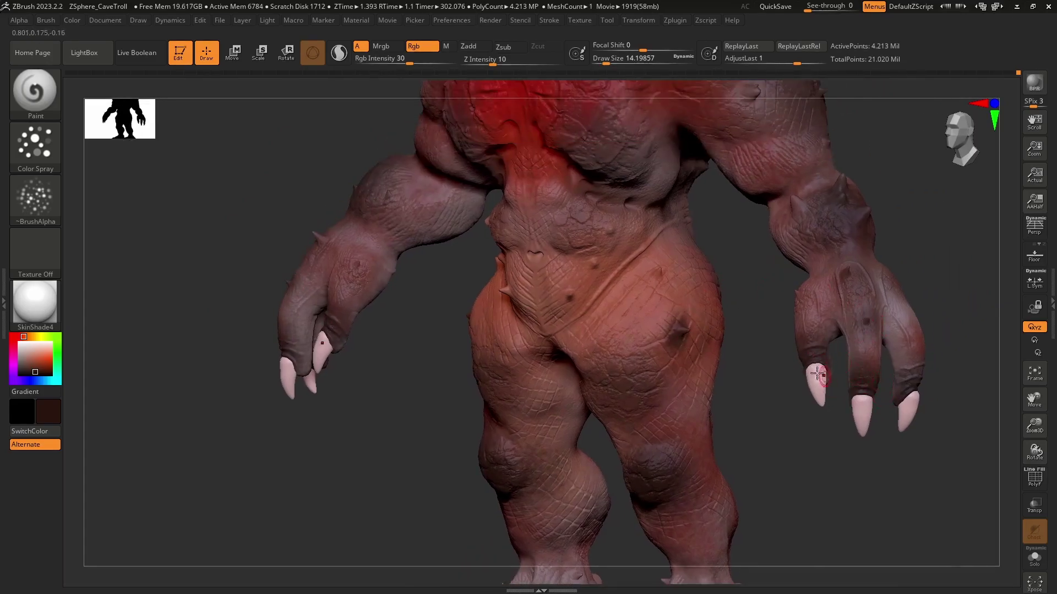
mouse_move(817, 374)
right_mouse_down()
mouse_move(891, 421)
mouse_move(953, 309)
mouse_move(948, 259)
mouse_move(889, 401)
mouse_move(886, 338)
right_mouse_up()
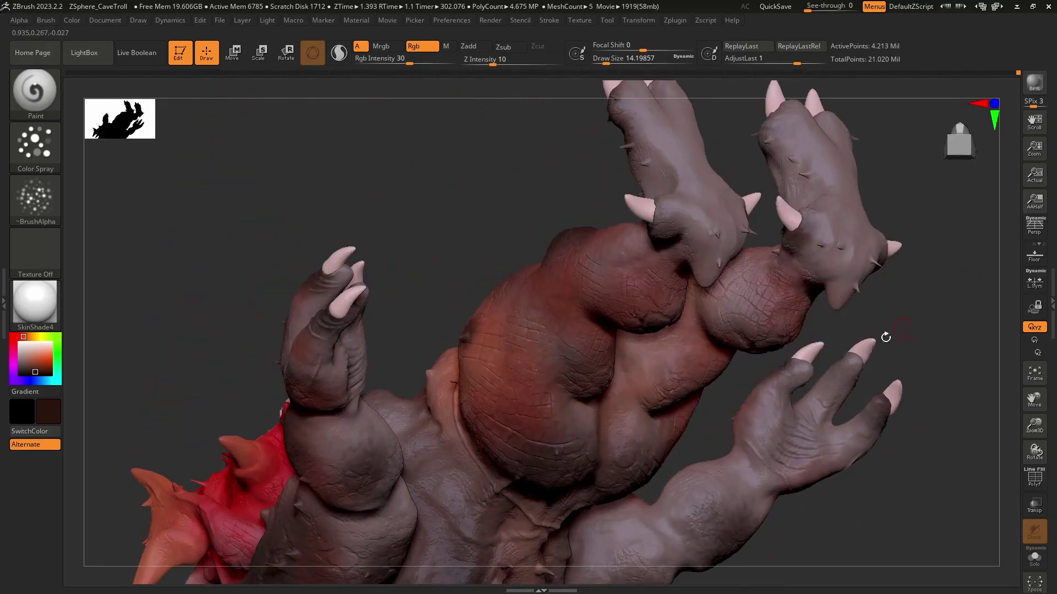
right_click_drag(803, 377, 764, 332)
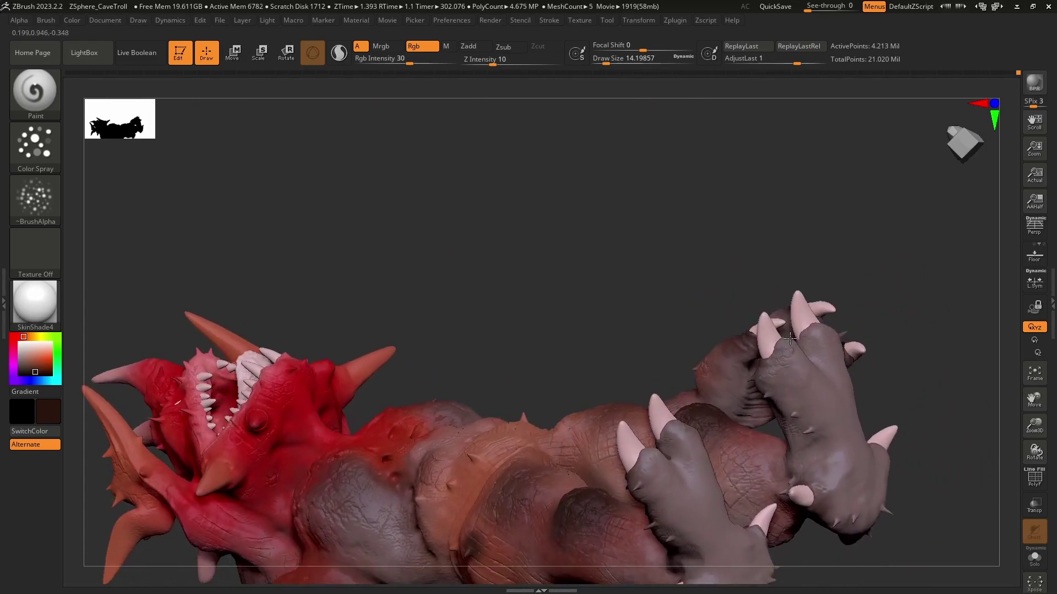
right_click_drag(668, 431, 636, 391)
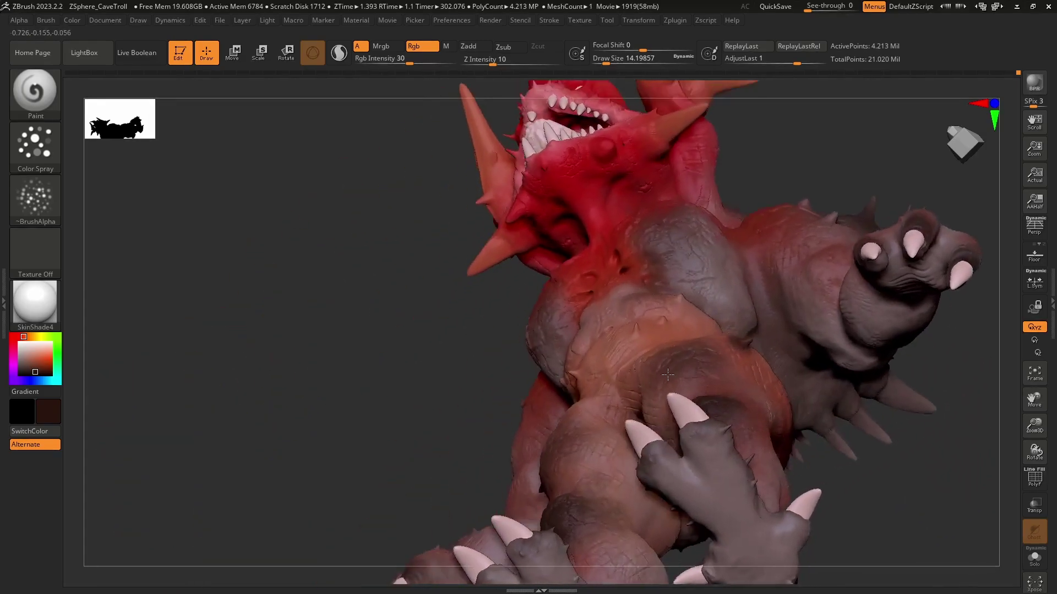
right_click_drag(535, 426, 614, 402)
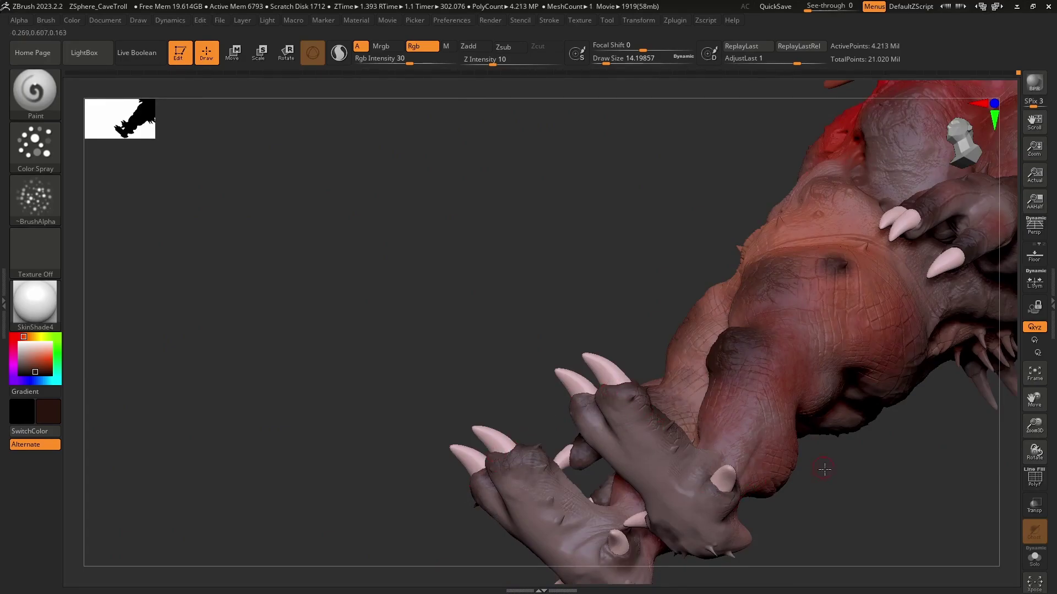
mouse_move(823, 469)
right_mouse_down()
mouse_move(831, 500)
mouse_move(797, 391)
mouse_move(732, 395)
right_mouse_up()
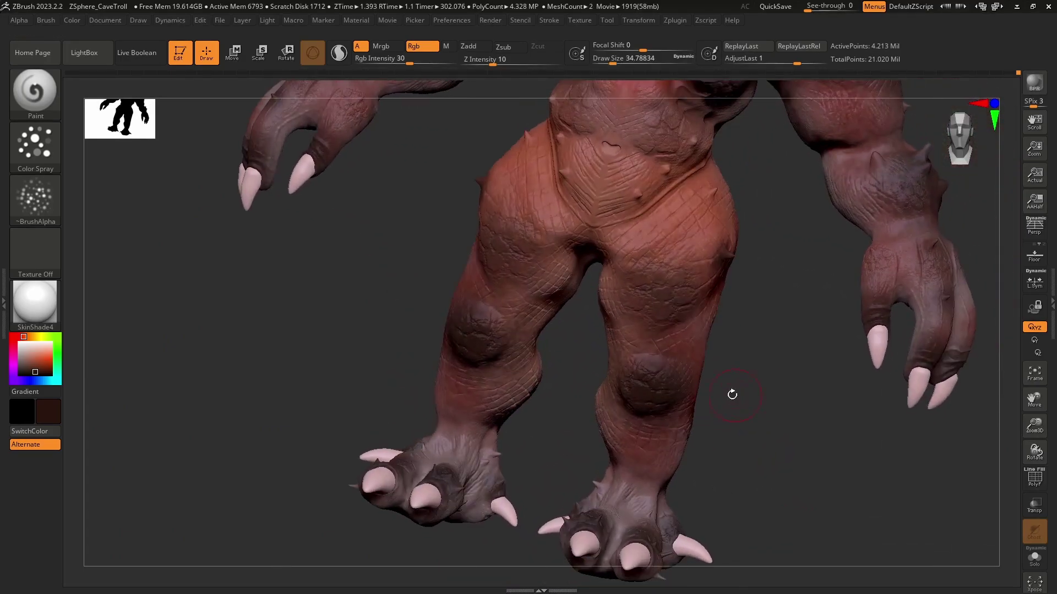
- Spray dark mottling over both thighs and up the belly toward the chest
left_click_drag(654, 318, 673, 322)
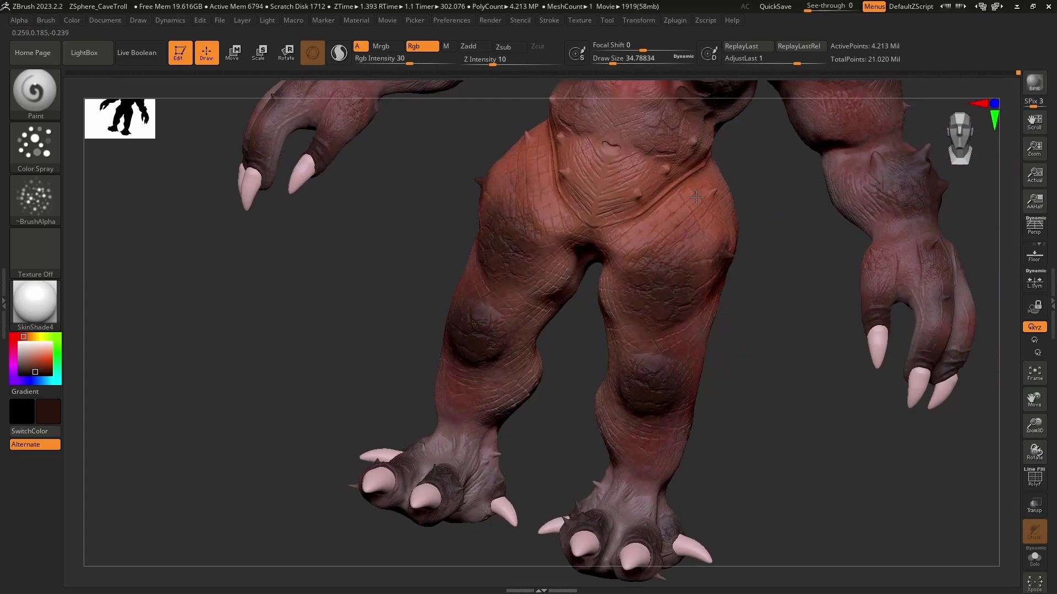
mouse_move(696, 197)
left_mouse_down()
mouse_move(690, 245)
mouse_move(745, 309)
left_mouse_up()
mouse_move(745, 309)
right_mouse_down()
mouse_move(761, 378)
mouse_move(636, 322)
right_mouse_up()
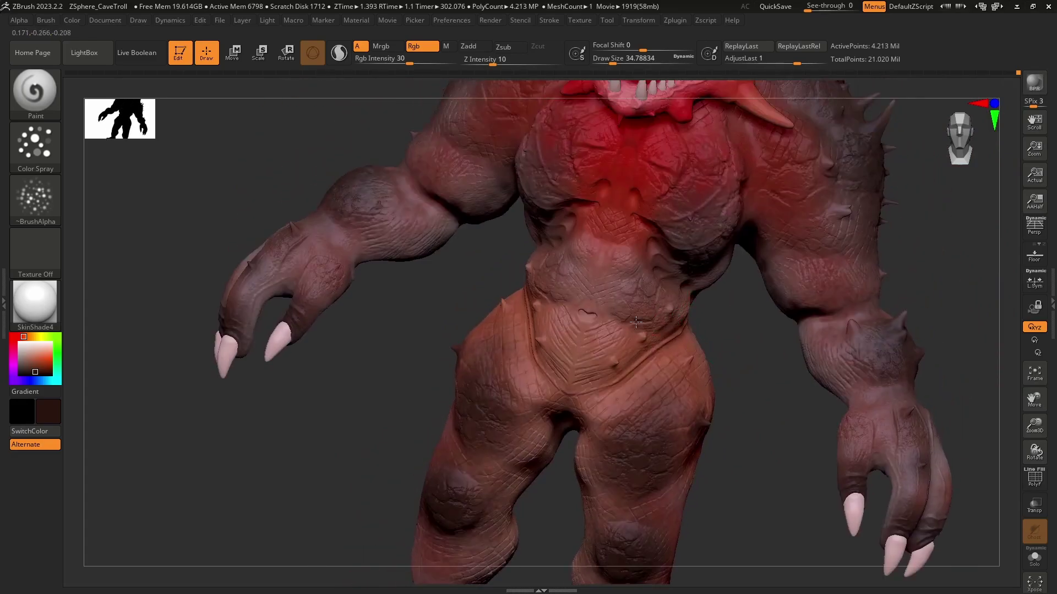
left_click_drag(636, 322, 627, 278)
mouse_move(717, 339)
right_mouse_down()
mouse_move(735, 361)
mouse_move(662, 329)
right_mouse_up()
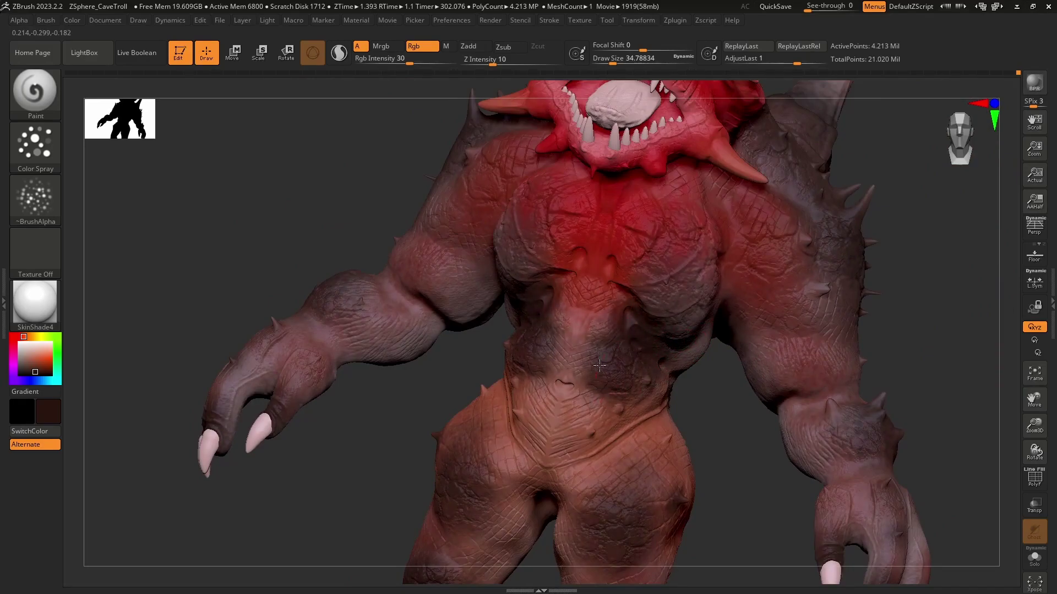
left_click_drag(617, 384, 600, 396)
left_click_drag(565, 467, 630, 239)
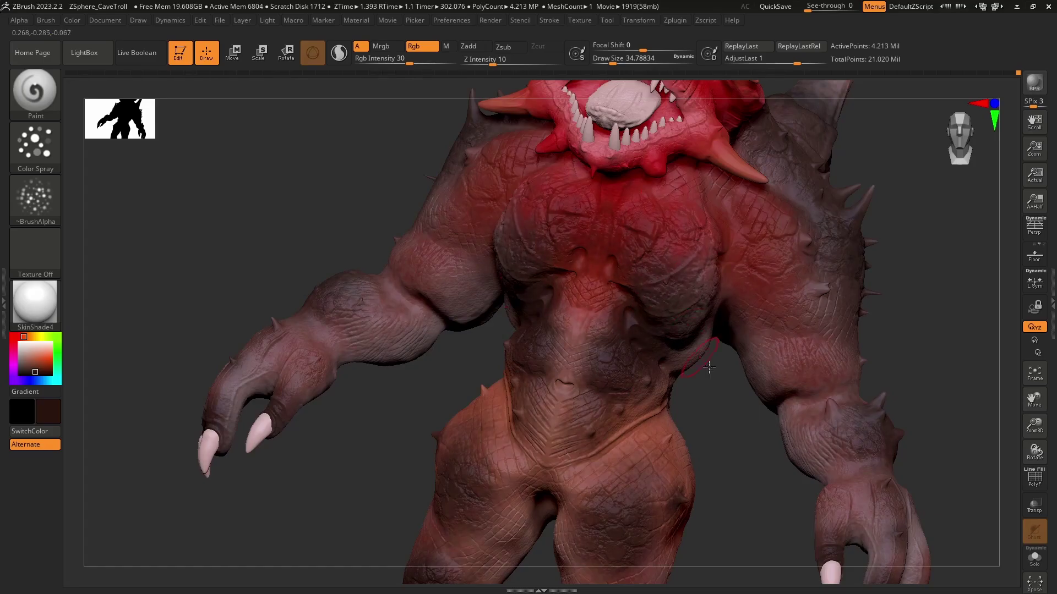
- View the head from below and darken the skin under the jaw
left_click_drag(708, 368, 739, 402)
left_click_drag(882, 245, 687, 348)
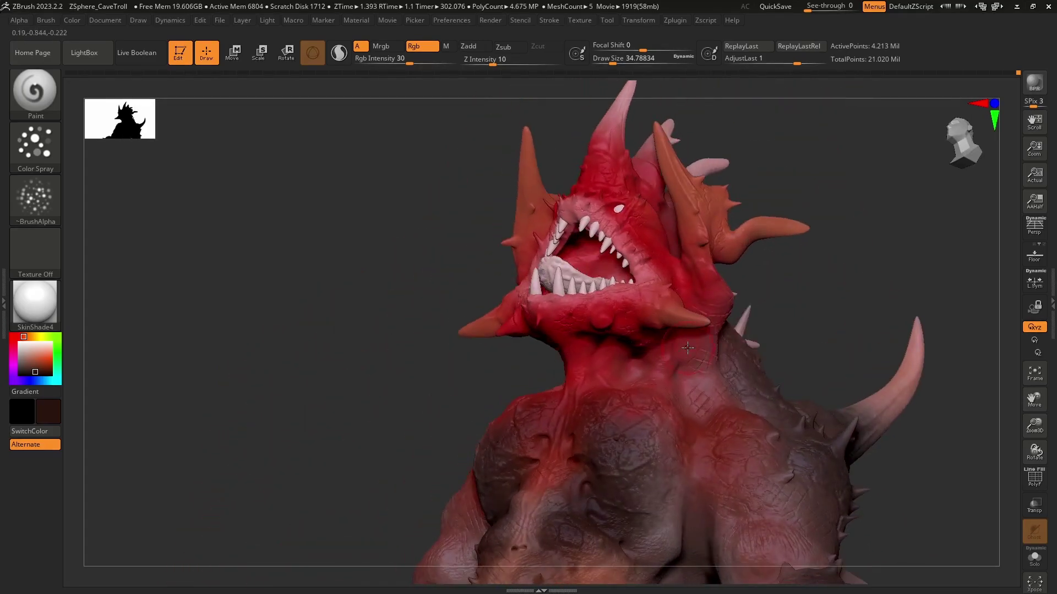
mouse_move(630, 330)
left_mouse_down()
mouse_move(634, 346)
mouse_move(483, 428)
mouse_move(578, 363)
mouse_move(547, 365)
left_mouse_up()
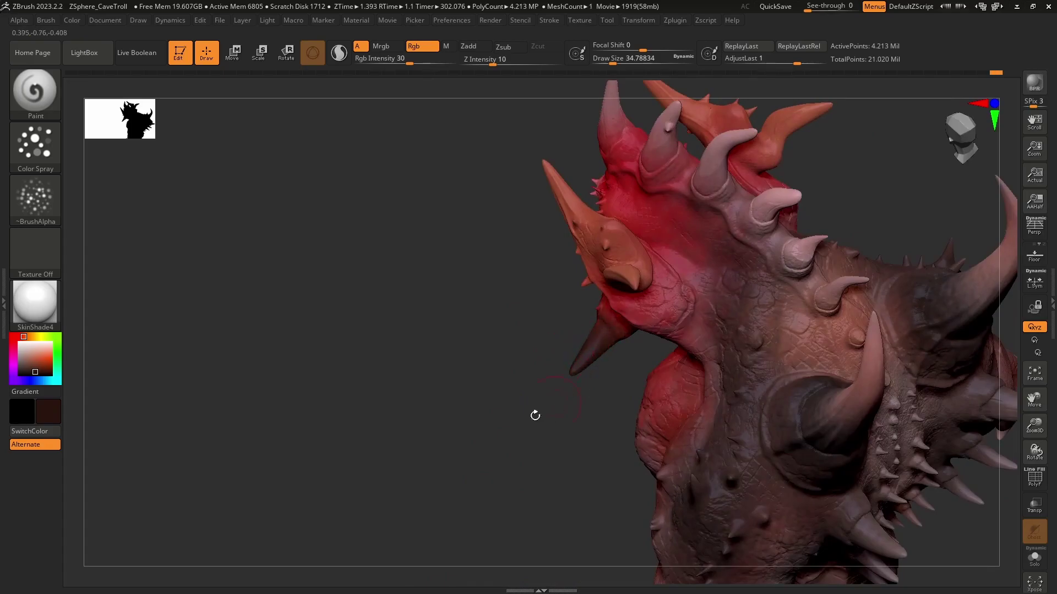
left_click_drag(538, 415, 602, 351)
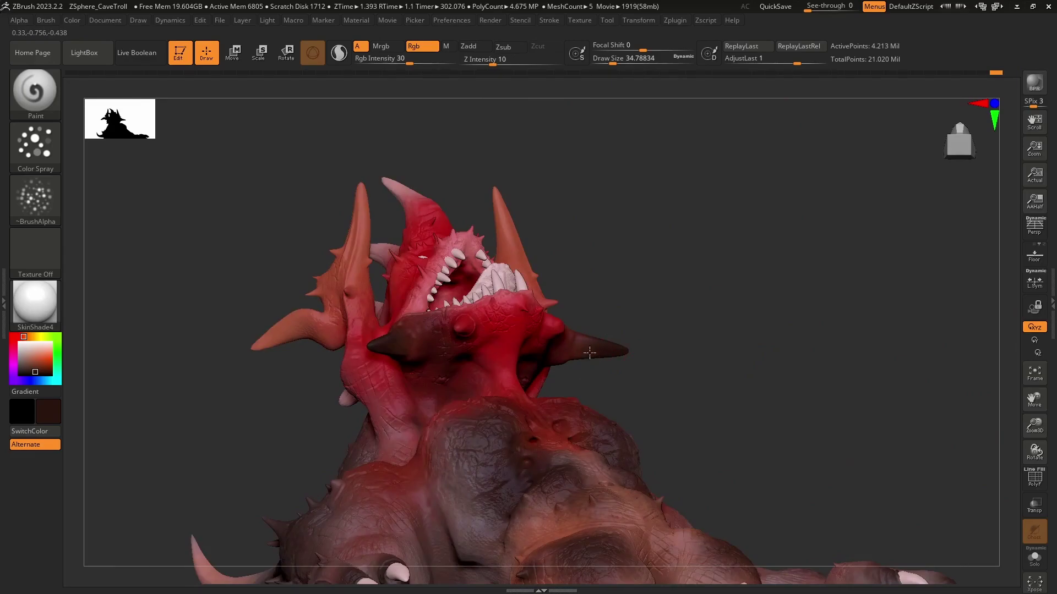
mouse_move(667, 273)
left_mouse_down()
mouse_move(621, 363)
mouse_move(660, 330)
mouse_move(638, 374)
mouse_move(572, 283)
left_mouse_up()
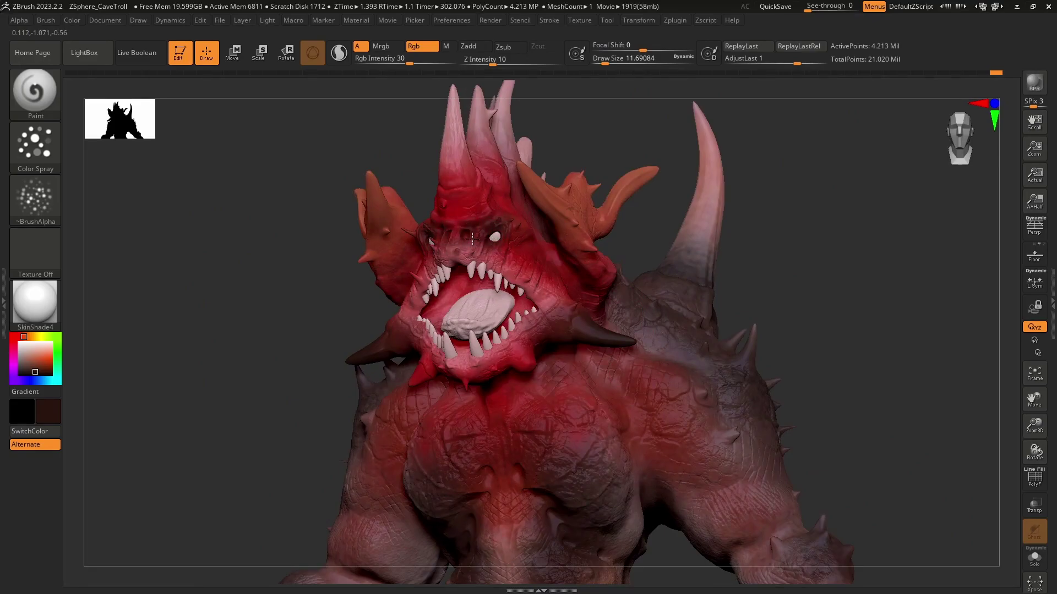
- Zoom in on the head and darken the face around the small spike near the eyes
scroll(515, 249, "up", 5)
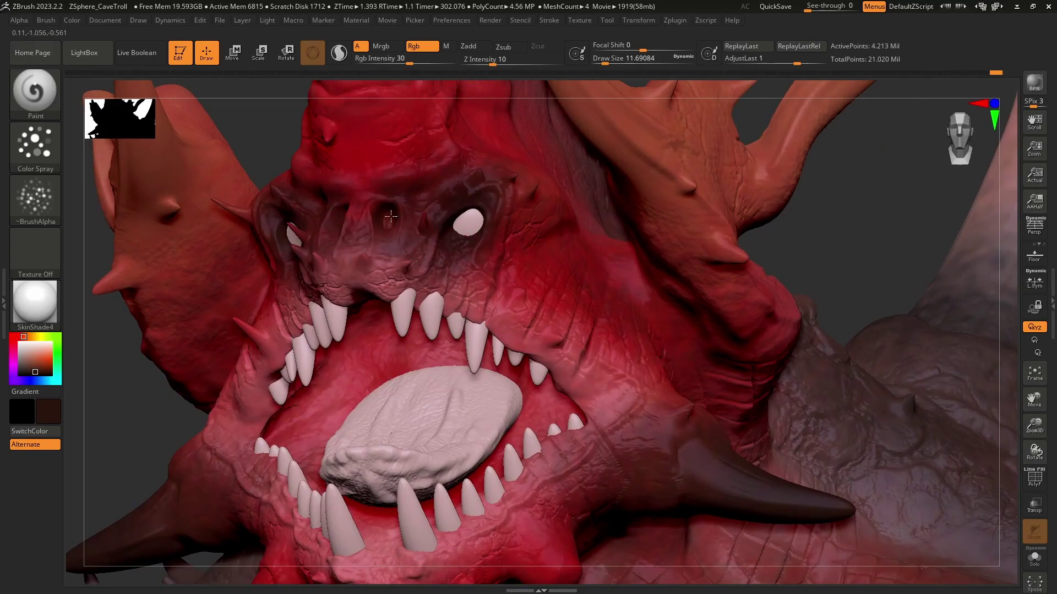
mouse_move(827, 238)
left_mouse_down()
mouse_move(849, 248)
mouse_move(546, 222)
left_mouse_up()
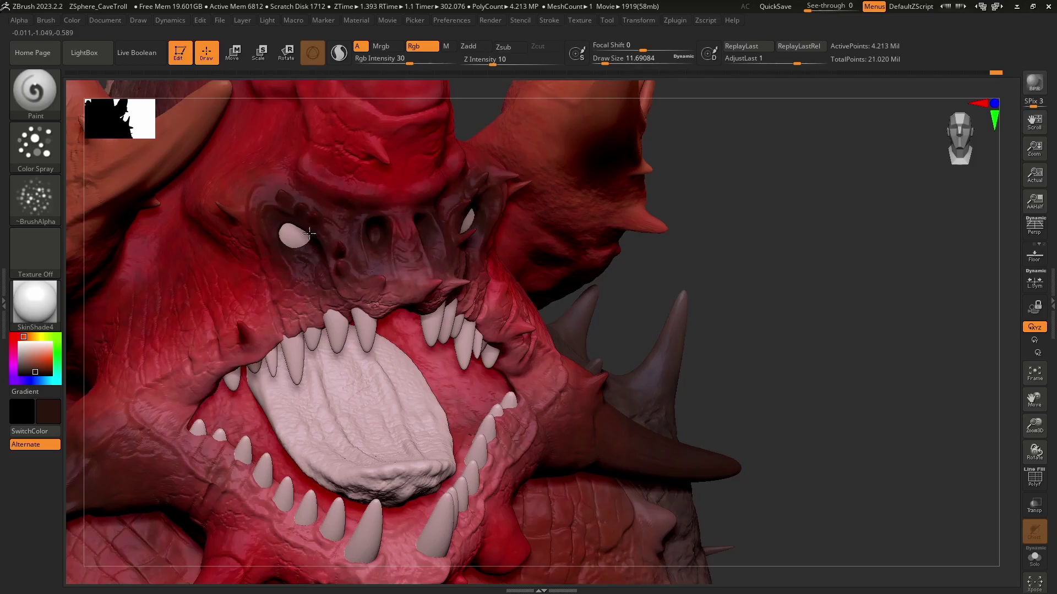
left_click_drag(256, 309, 249, 322)
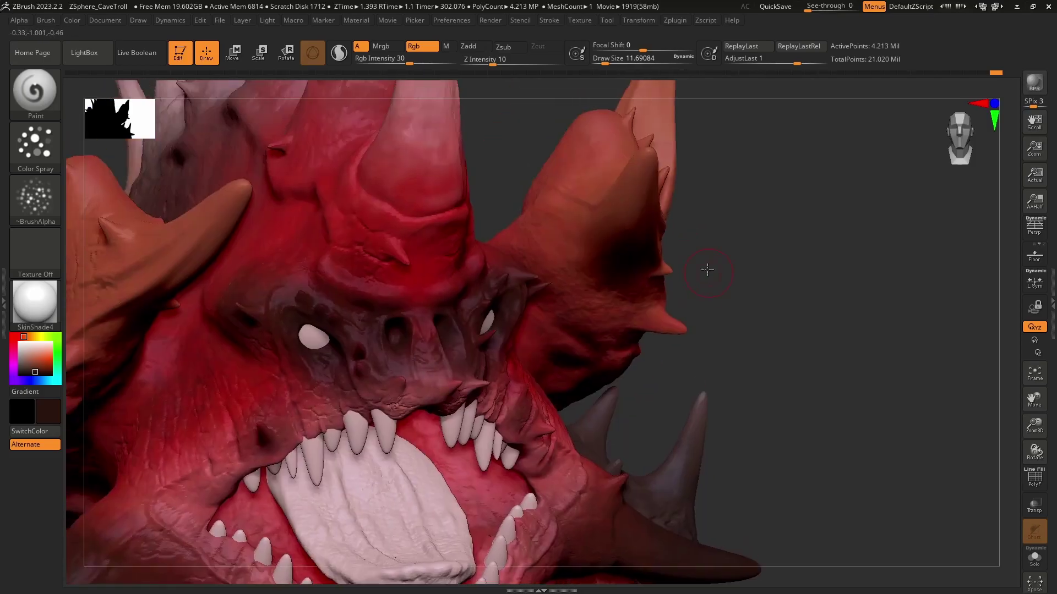
left_click_drag(576, 251, 743, 352)
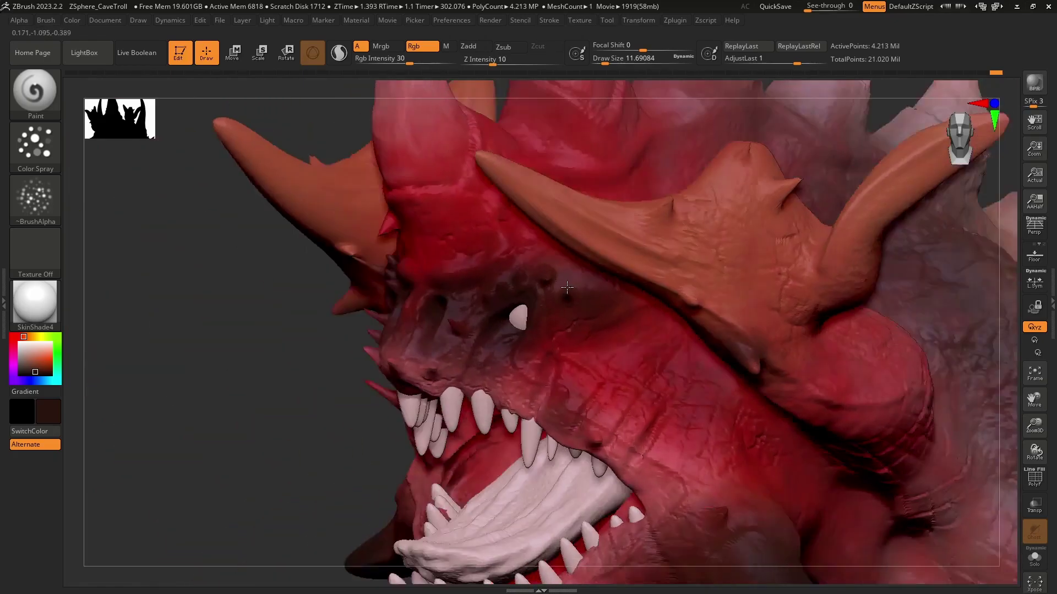
left_click_drag(741, 348, 745, 340)
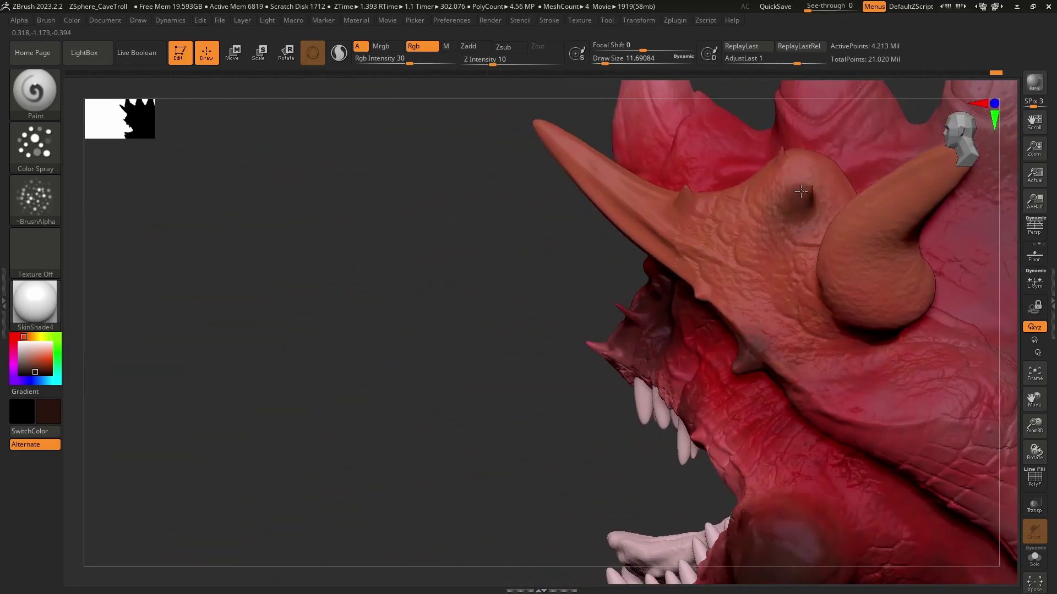
left_click_drag(622, 285, 625, 283)
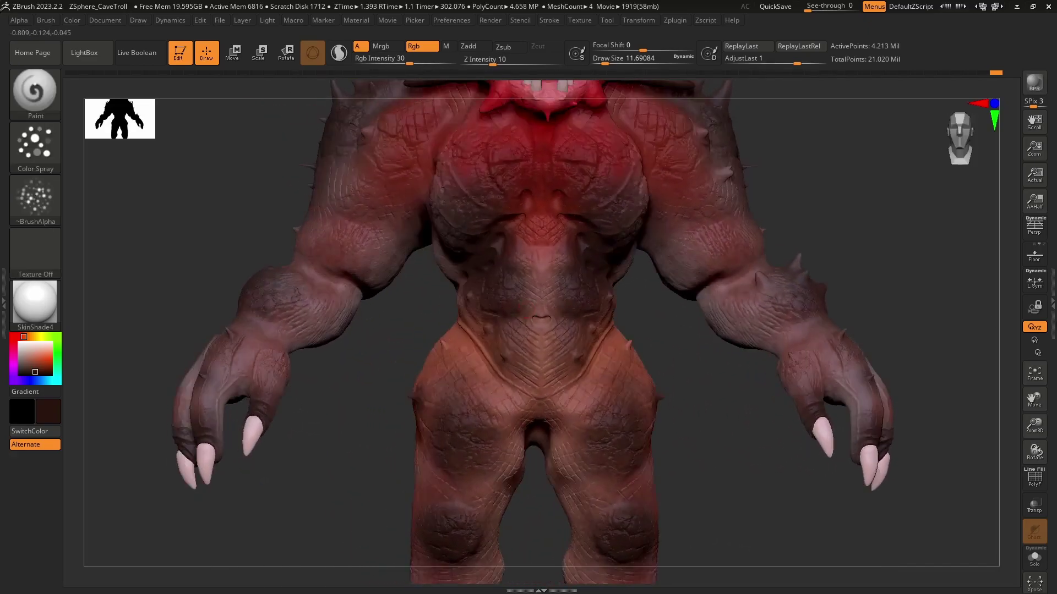
- Save the painted creature via Tool > Save As as ZTool file '3'
left_click(1050, 326)
scroll(1010, 234, "up", 3)
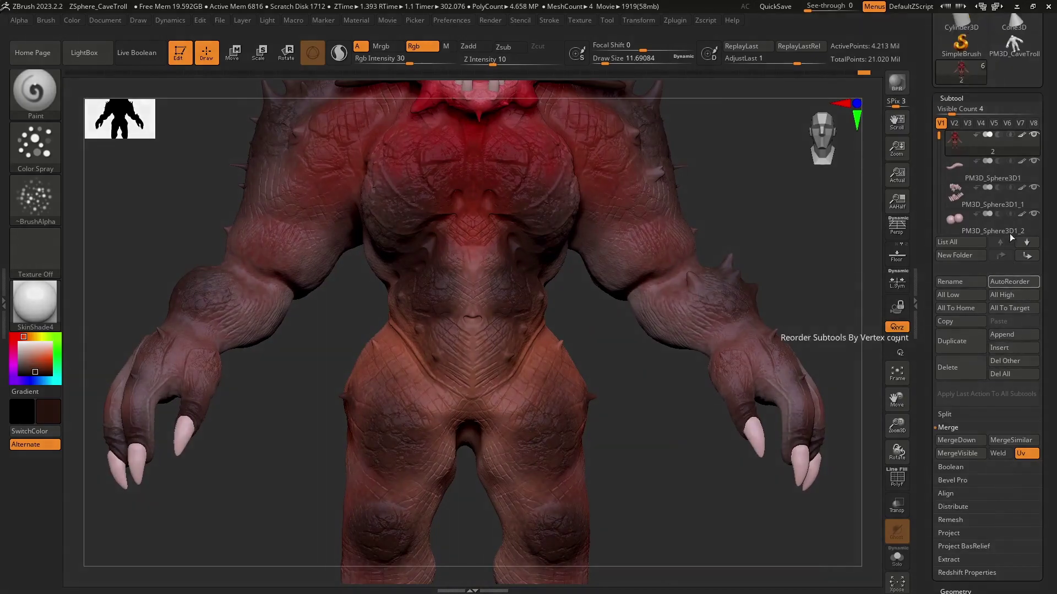
scroll(1009, 159, "up", 3)
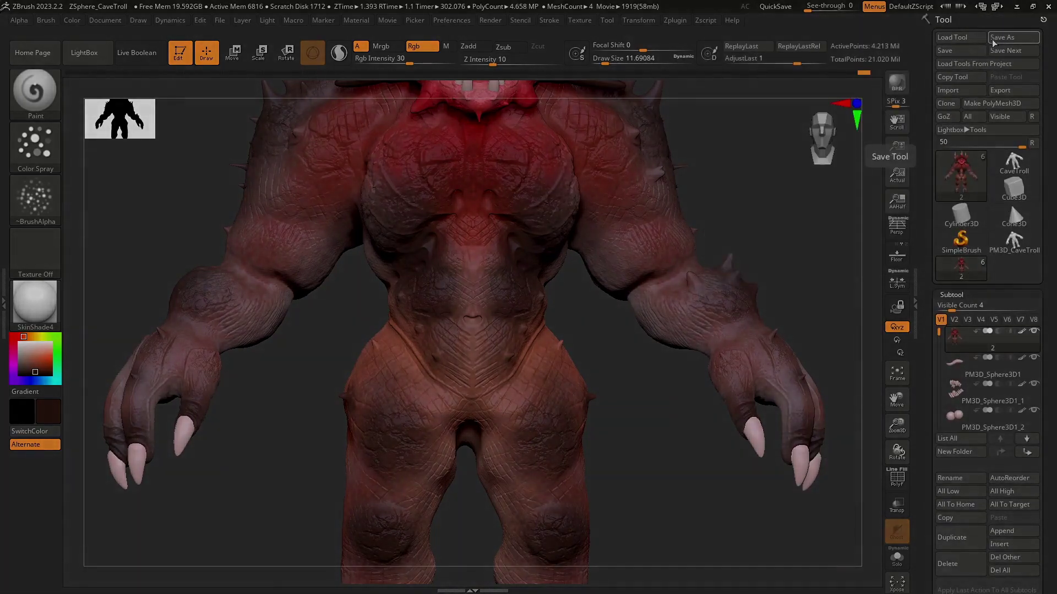
left_click(1013, 37)
type("3")
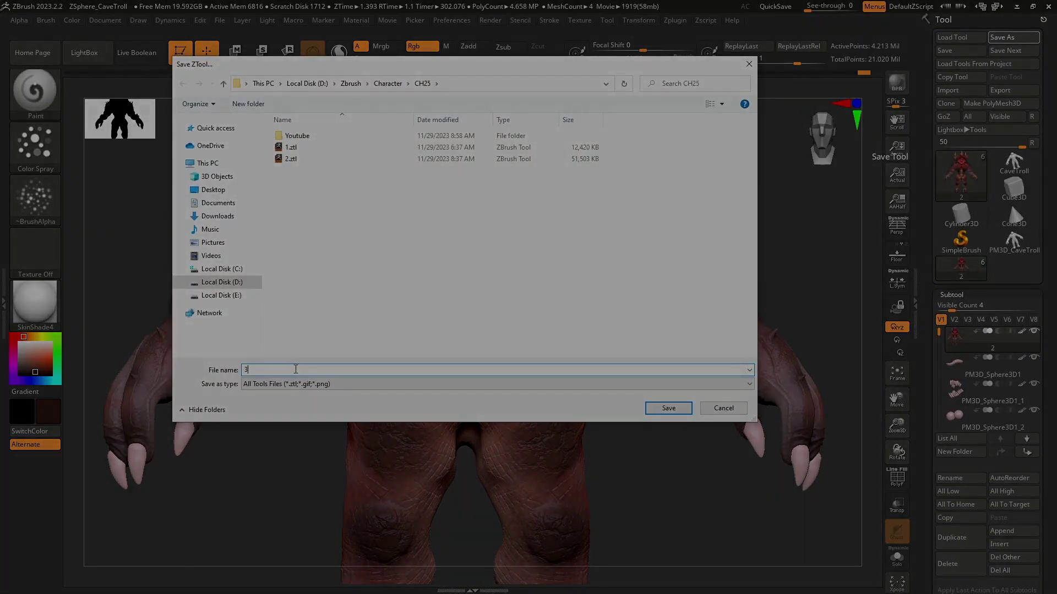
left_click(669, 408)
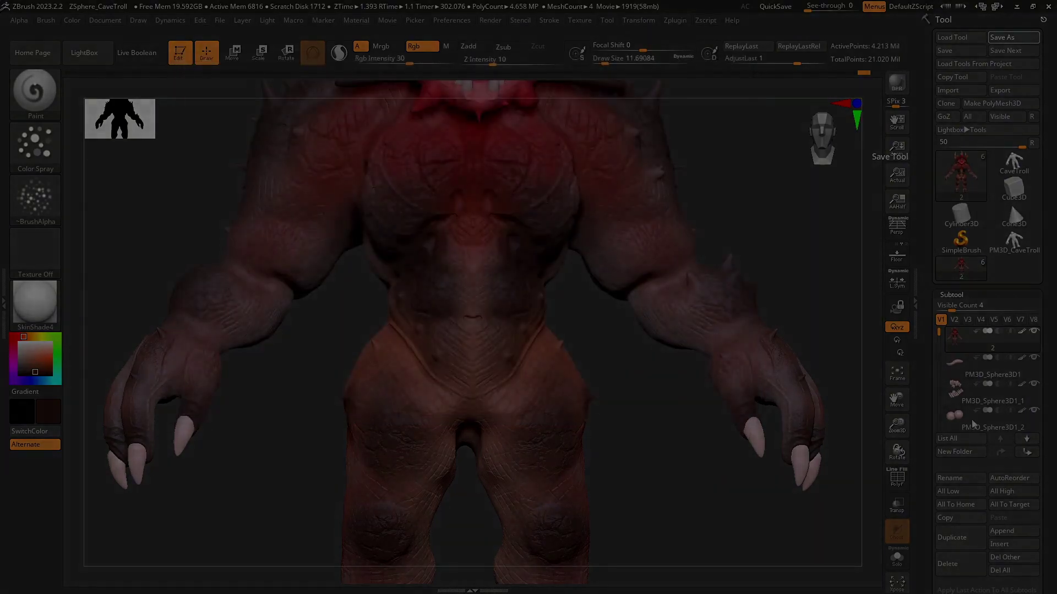
left_click_drag(940, 309, 940, 353)
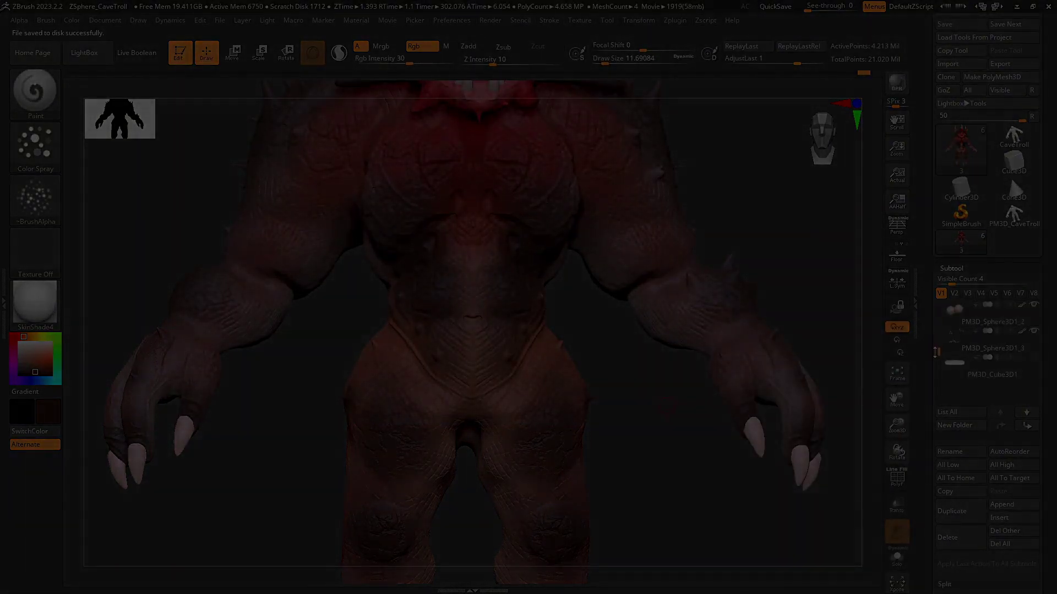